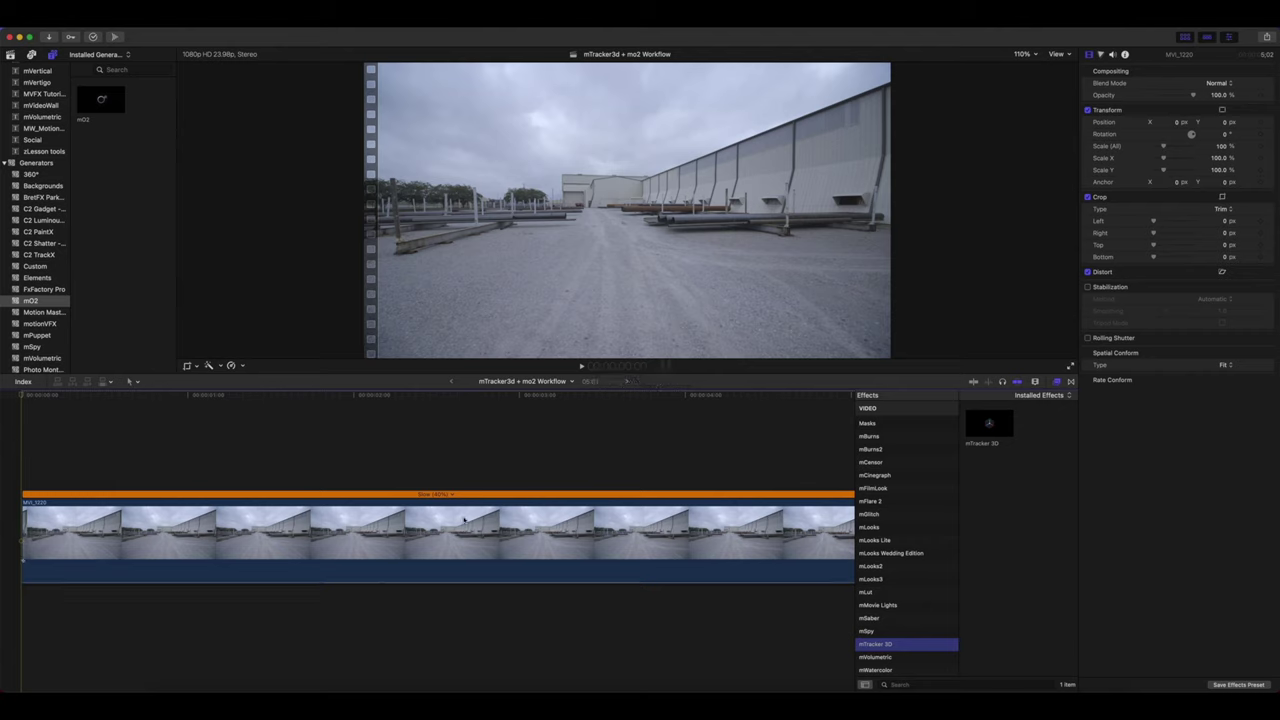
# Apply Automatic Speed to the warehouse clip for Slow (40%) motion and rewind to its start
pyautogui.click(460, 518)
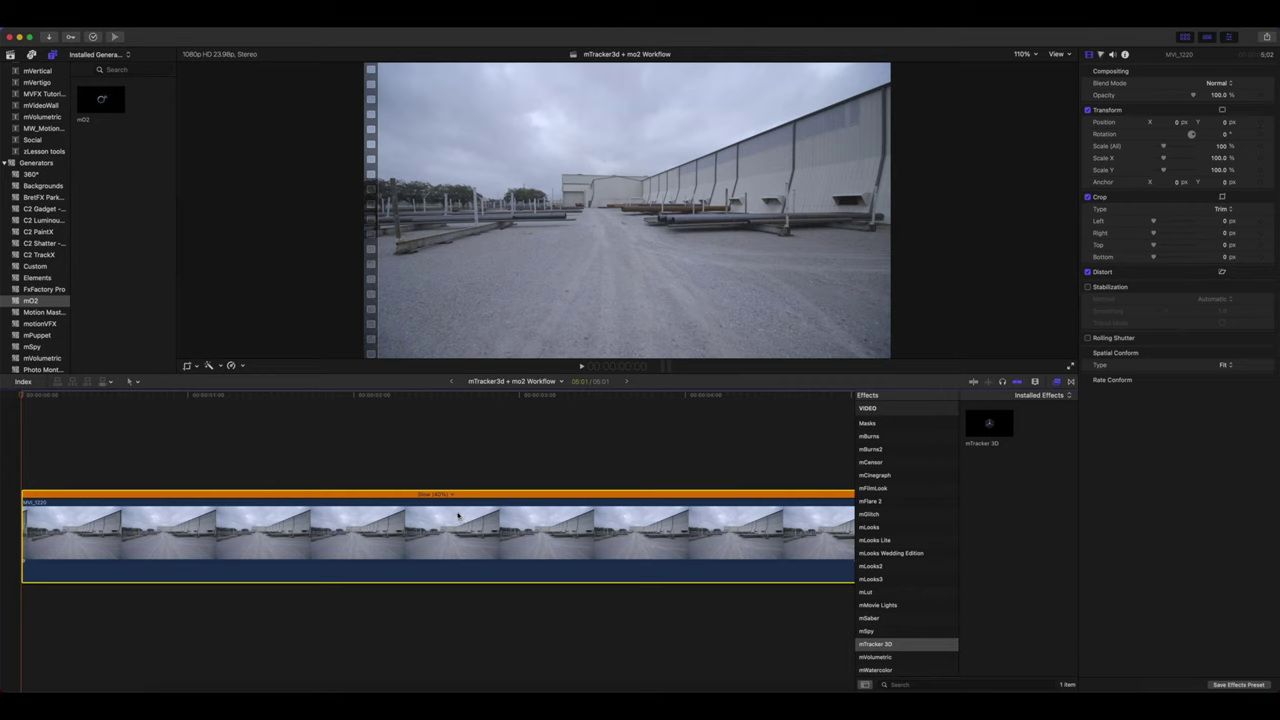
pyautogui.click(243, 367)
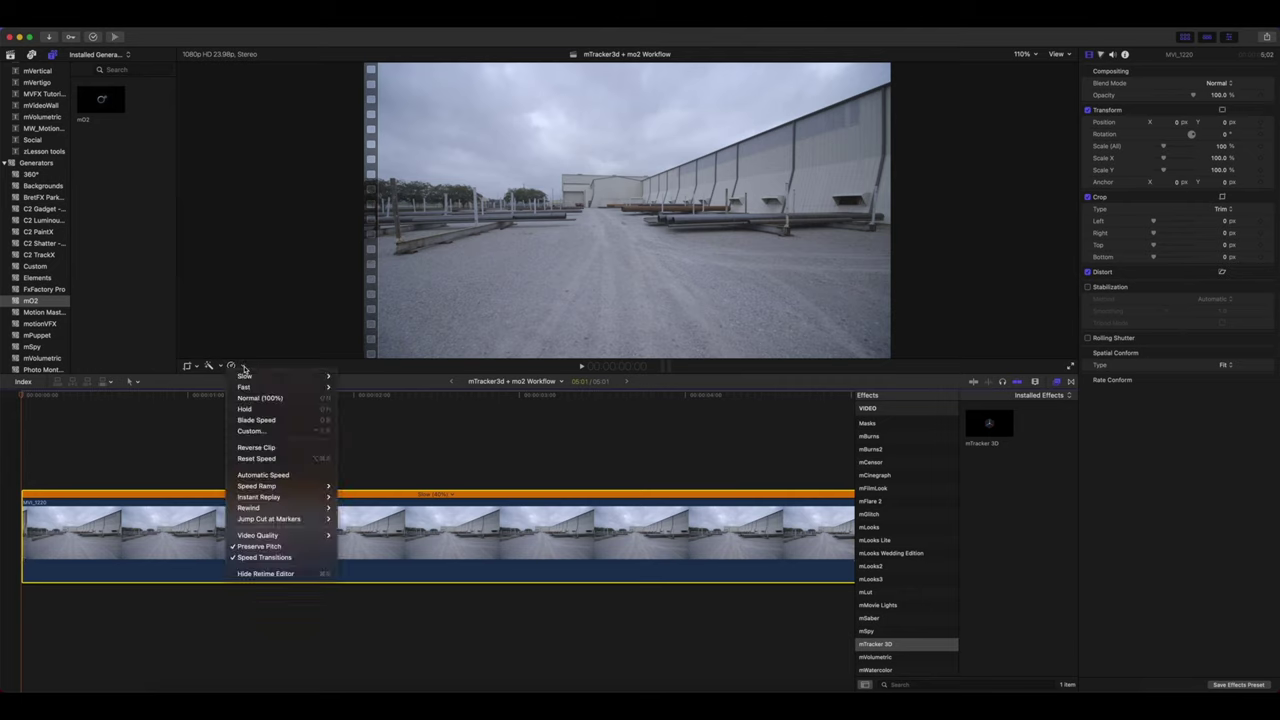
pyautogui.click(259, 475)
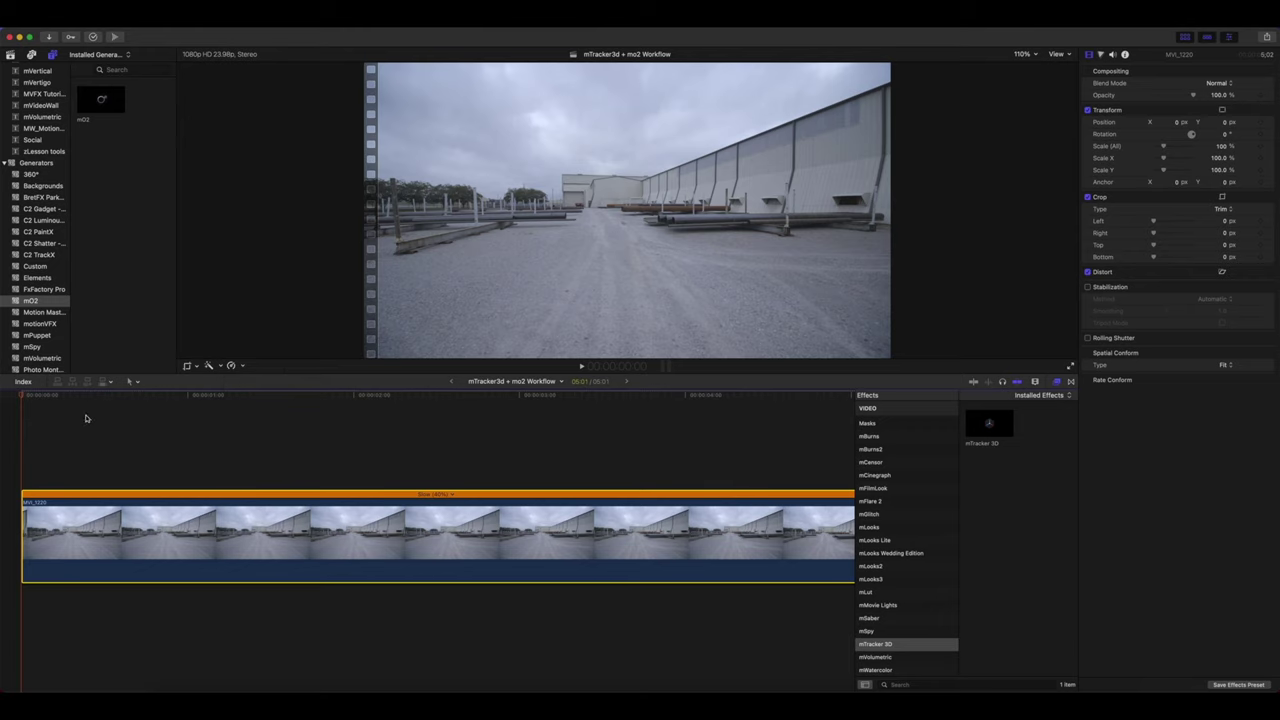
pyautogui.click(168, 400)
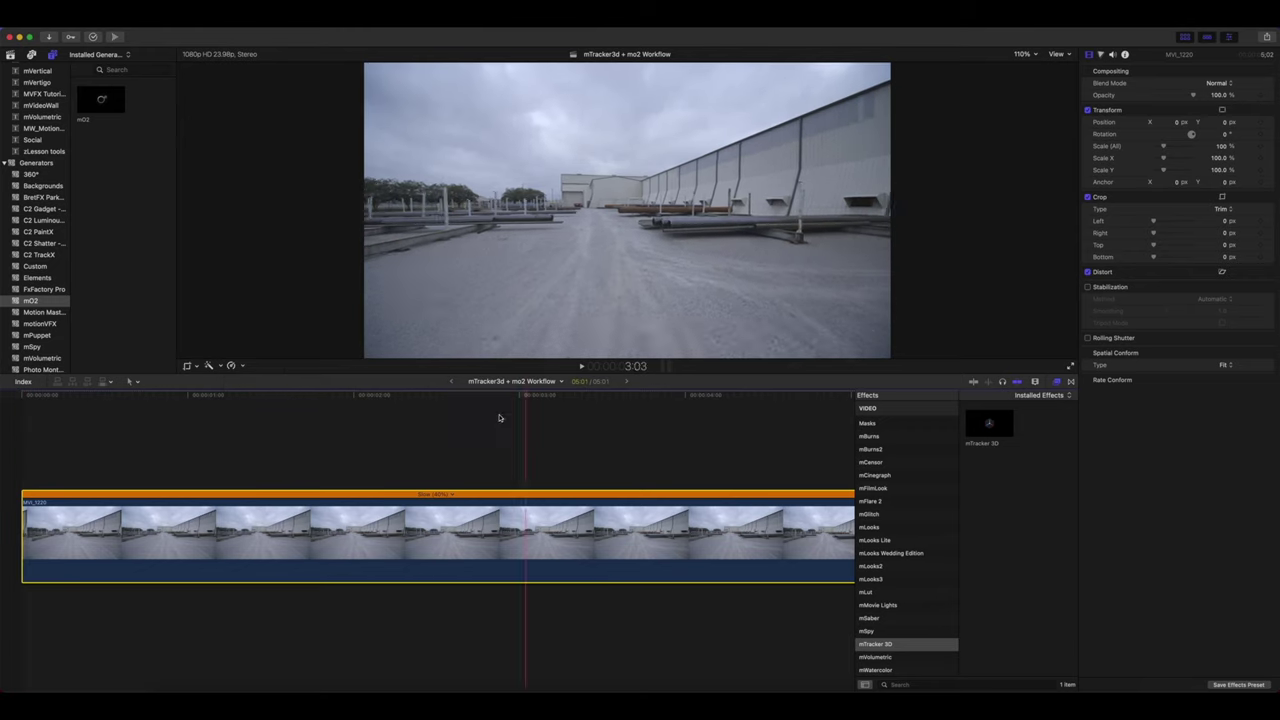
pyautogui.click(21, 405)
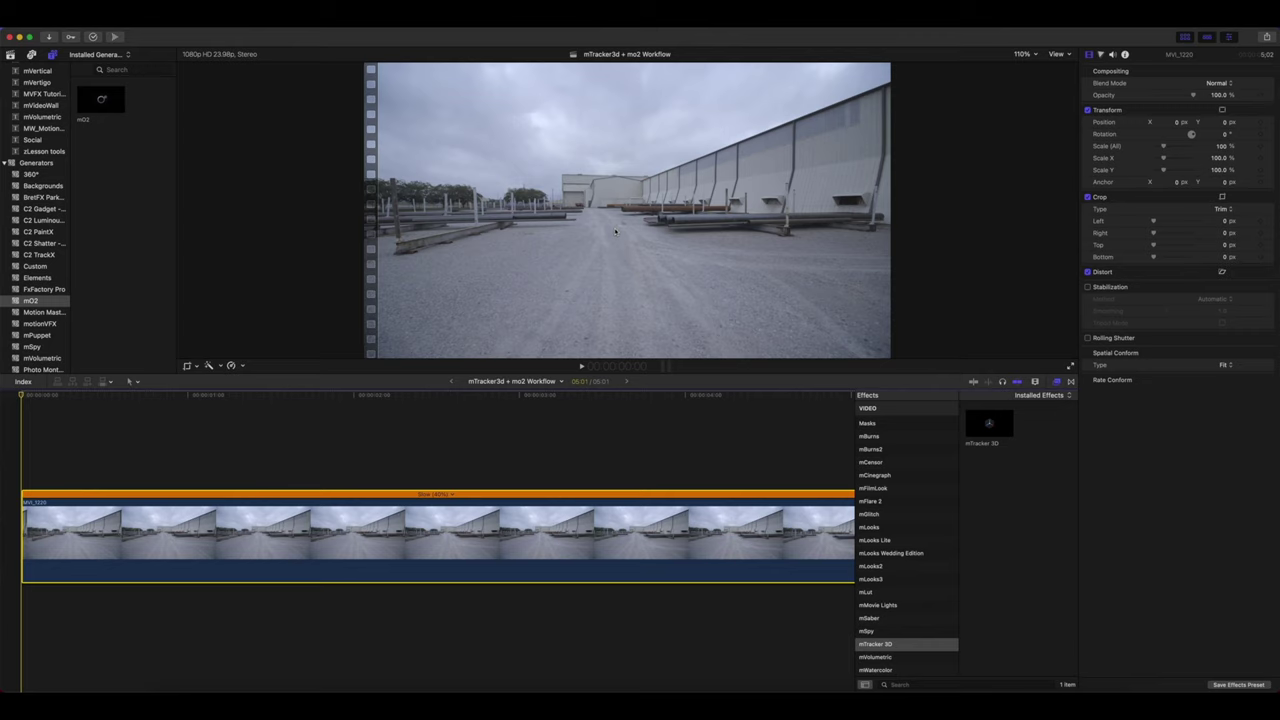
pyautogui.click(1101, 55)
# Darken exposure (midtones -92%, highlights 24%, shadows -11%) and apply mTracker 3D to the clip
pyautogui.moveTo(1188, 159); pyautogui.dragTo(1188, 210)
pyautogui.moveTo(1240, 158); pyautogui.dragTo(1240, 146)
pyautogui.moveTo(1136, 158); pyautogui.dragTo(1137, 164)
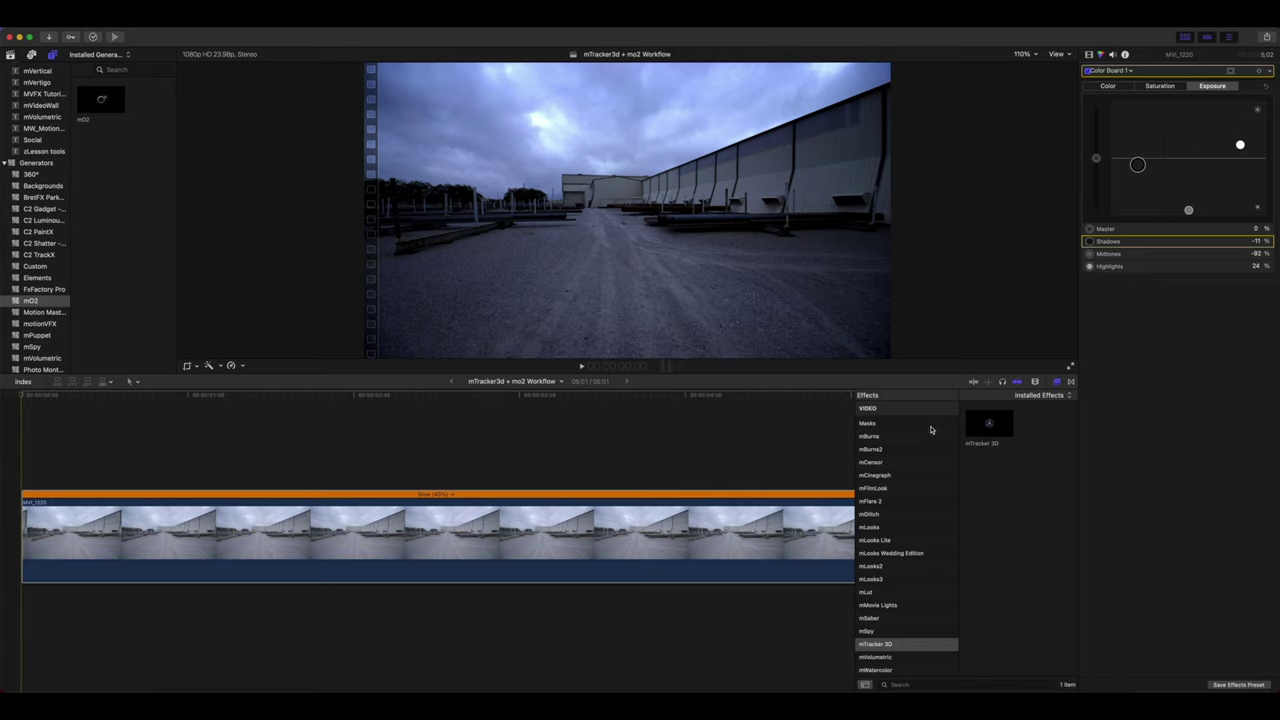
pyautogui.moveTo(995, 425); pyautogui.dragTo(570, 530)
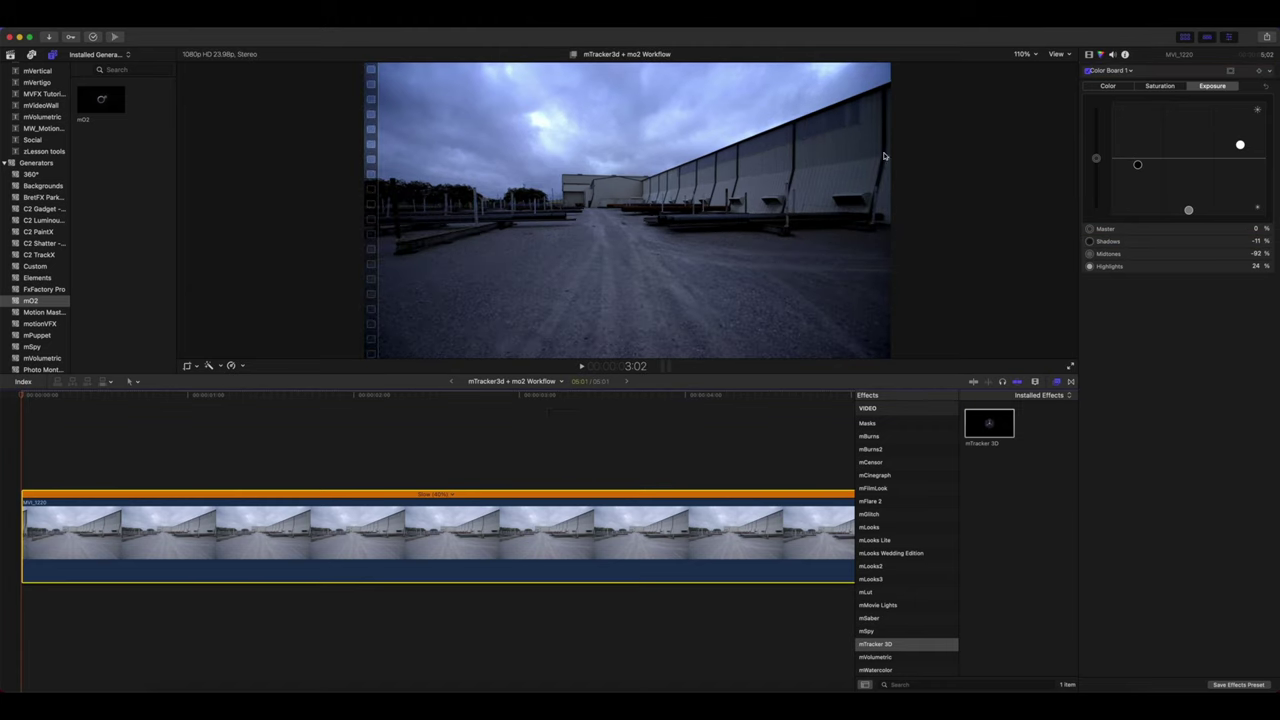
pyautogui.click(1090, 55)
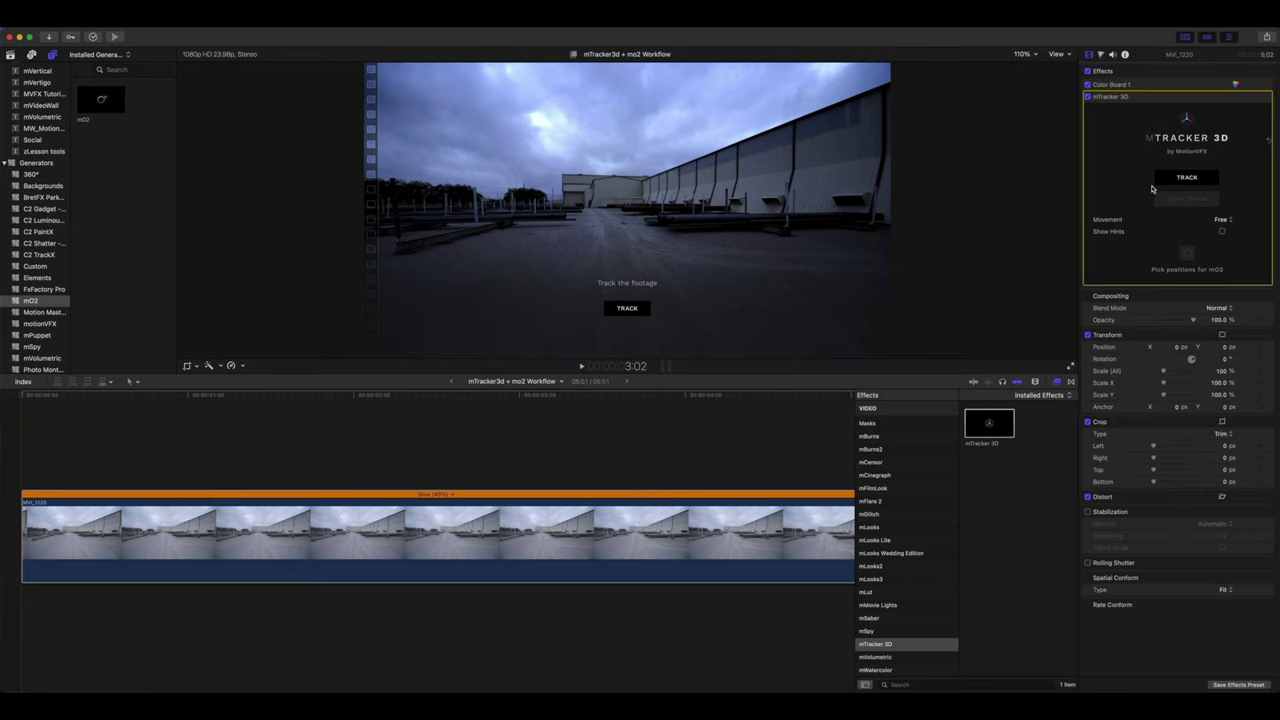
# Run the mTracker 3D camera track on the warehouse clip and start picking positions for mO2
pyautogui.click(1187, 178)
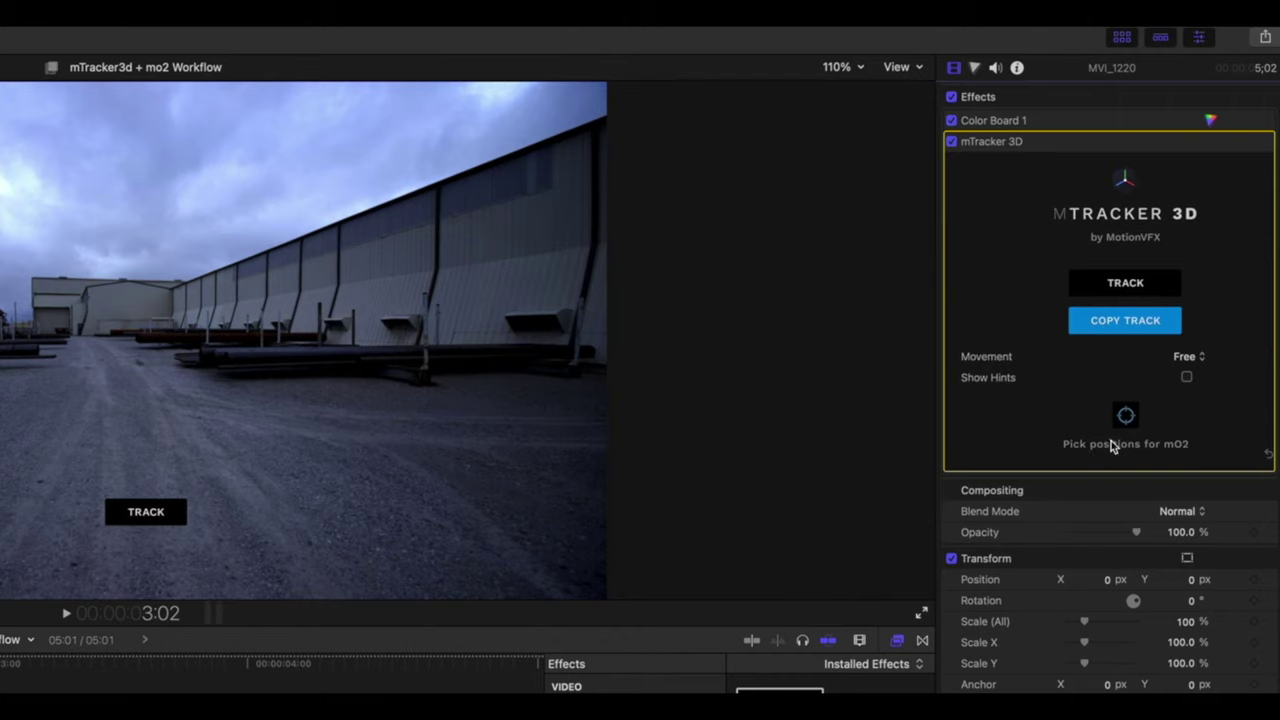
pyautogui.click(1127, 418)
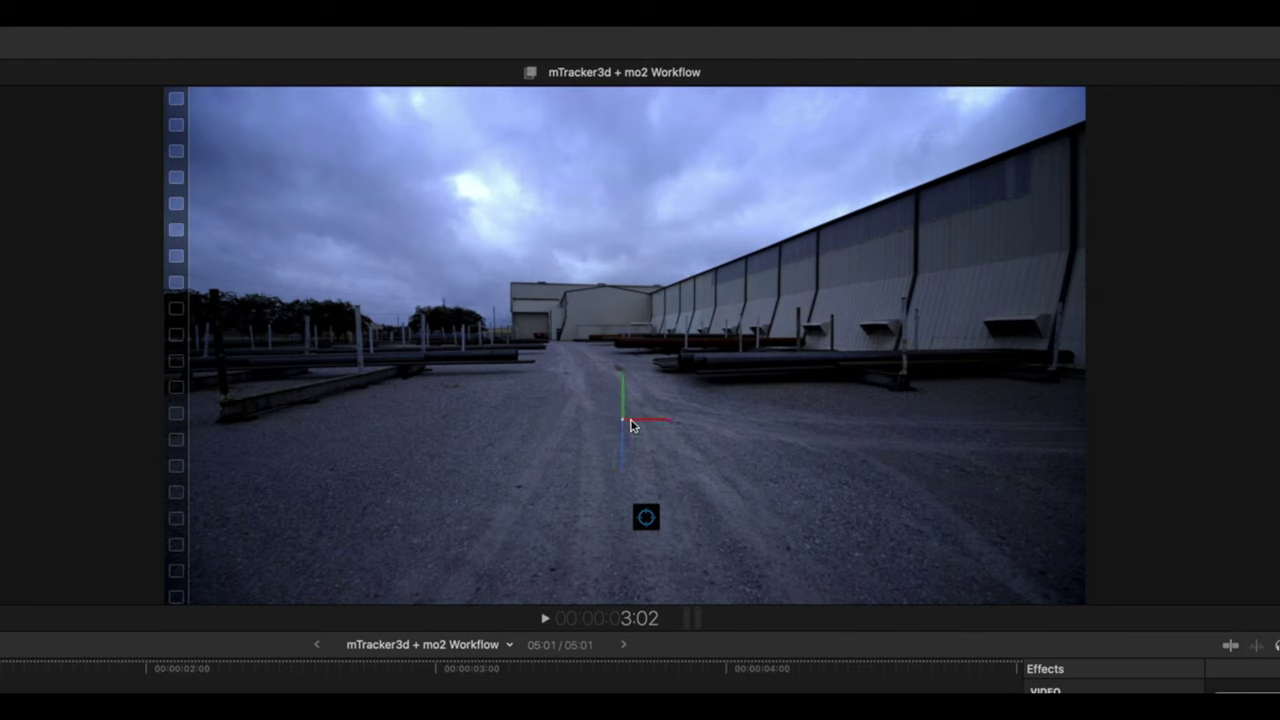
# Try tracked positions on the road, sky and warehouse wall, then keep one at the road centre
pyautogui.click(631, 425)
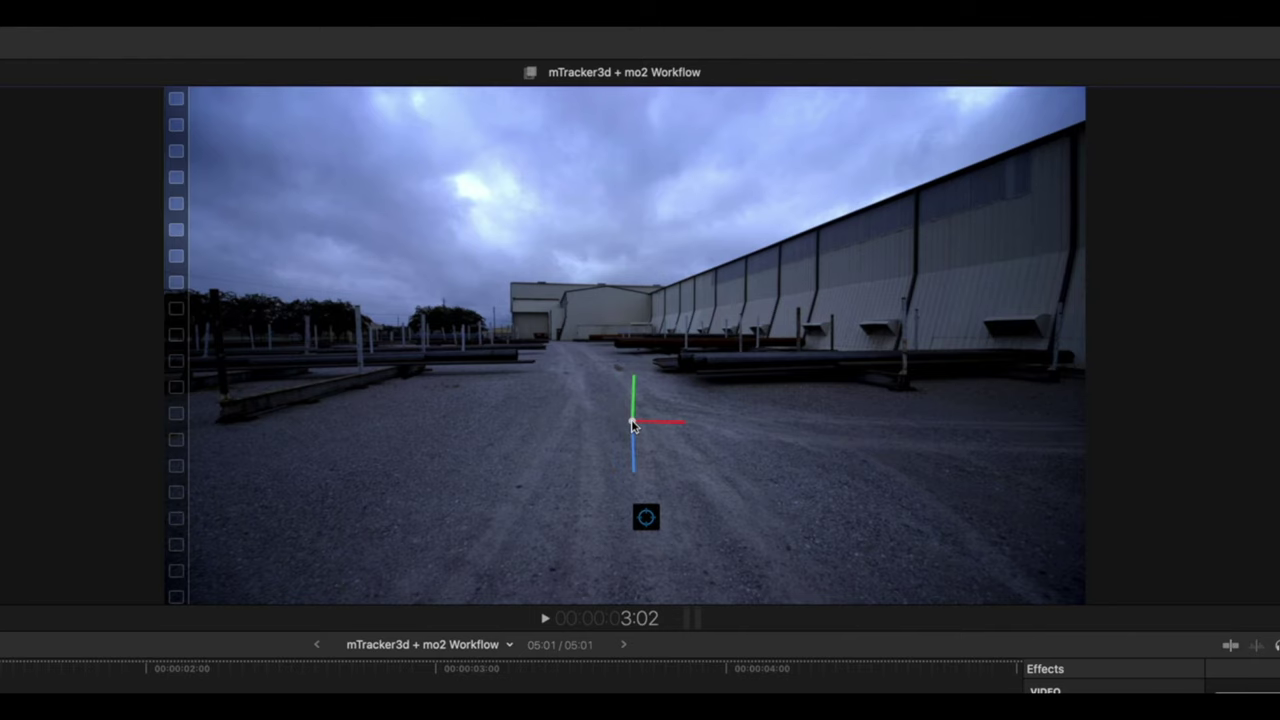
pyautogui.keyDown('super'); pyautogui.click(503, 376); pyautogui.keyUp('super')
pyautogui.keyDown('super'); pyautogui.click(462, 186); pyautogui.keyUp('super')
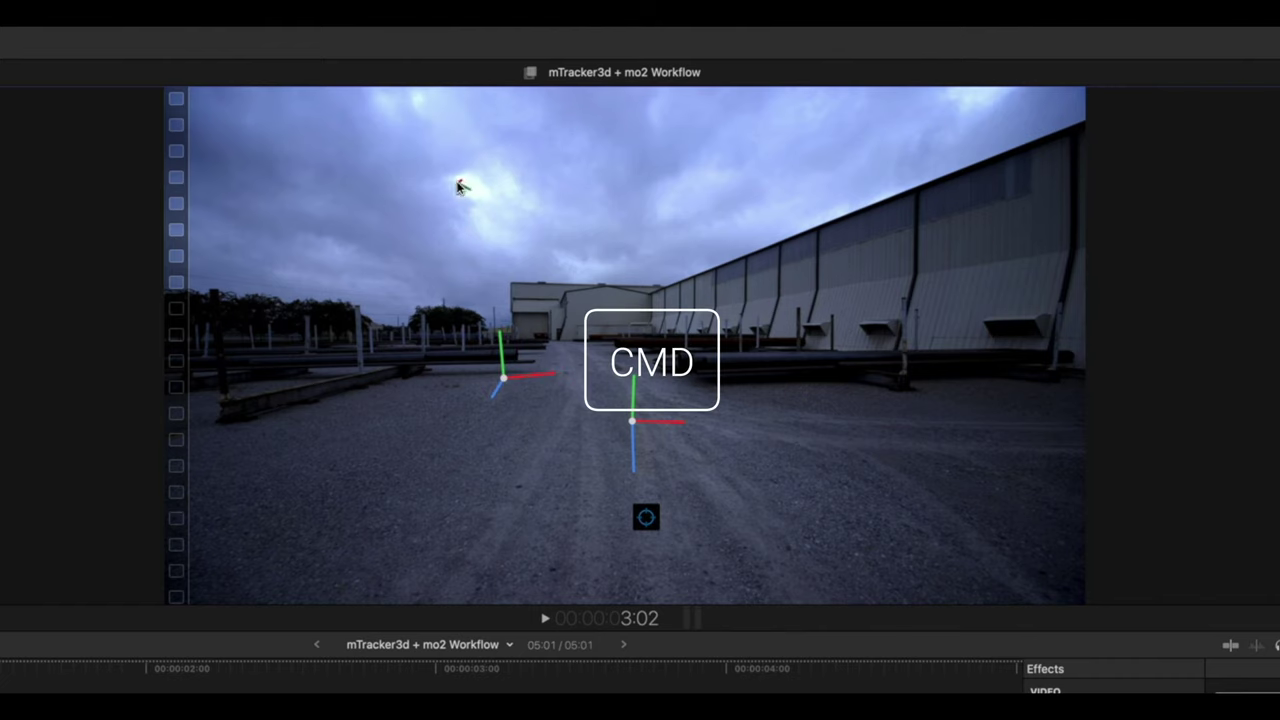
pyautogui.keyDown('super'); pyautogui.click(500, 176); pyautogui.keyUp('super')
pyautogui.keyDown('super'); pyautogui.click(810, 147); pyautogui.keyUp('super')
pyautogui.keyDown('super'); pyautogui.click(930, 255); pyautogui.keyUp('super')
pyautogui.keyDown('super'); pyautogui.click(878, 476); pyautogui.keyUp('super')
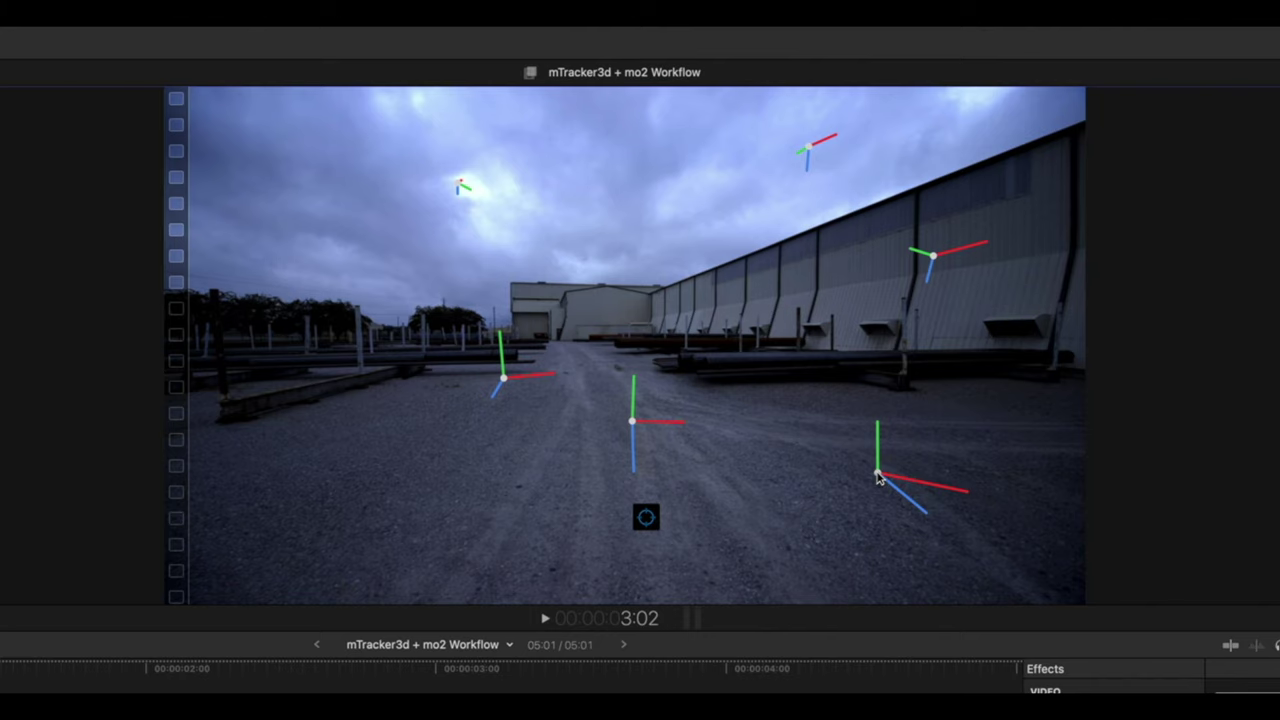
pyautogui.press('shift')
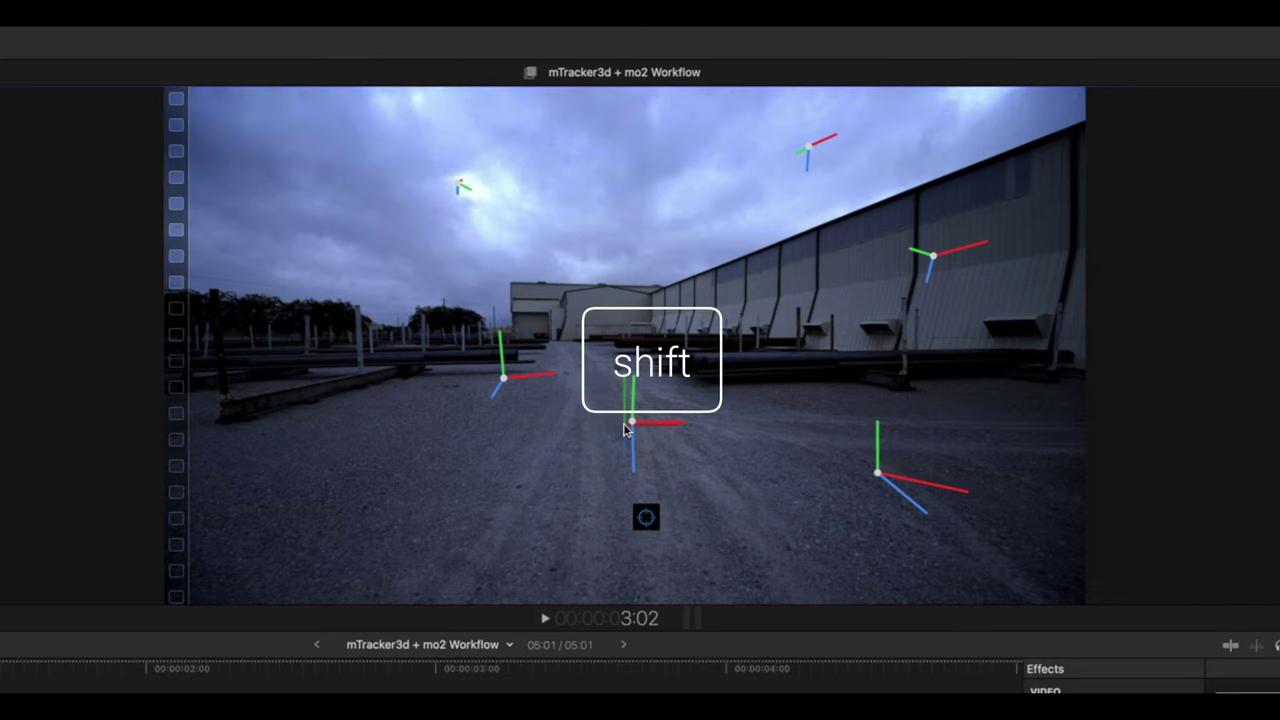
pyautogui.click(625, 430)
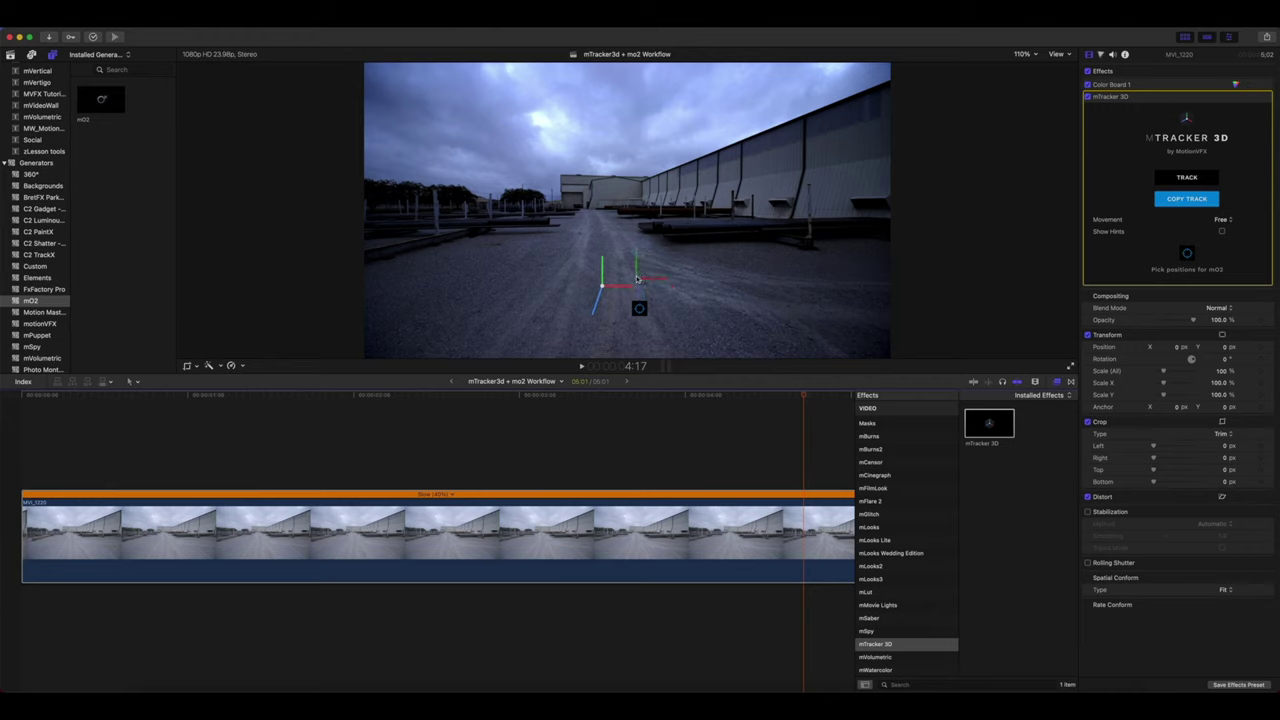
# Fix the tracked position on the road, rewind to the first frame, and add the mO2 generator above the clip
pyautogui.click(636, 279)
pyautogui.moveTo(805, 398); pyautogui.dragTo(2, 436)
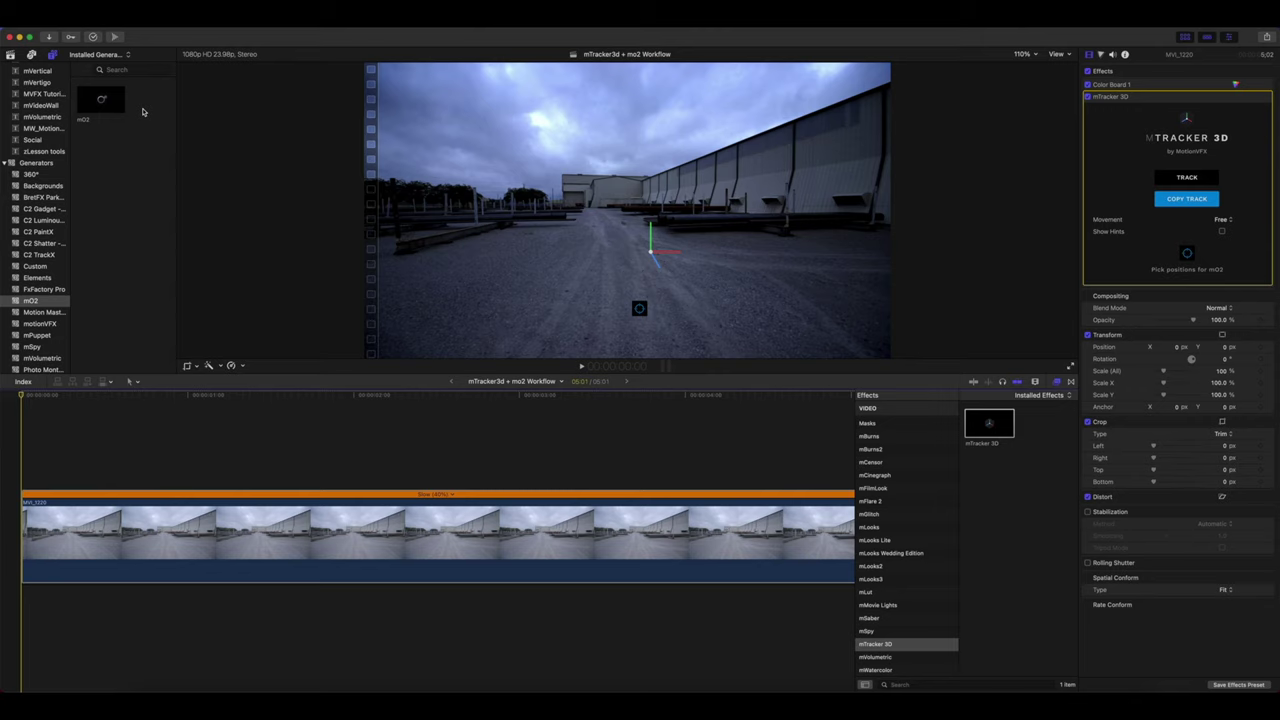
pyautogui.moveTo(125, 107); pyautogui.dragTo(25, 445)
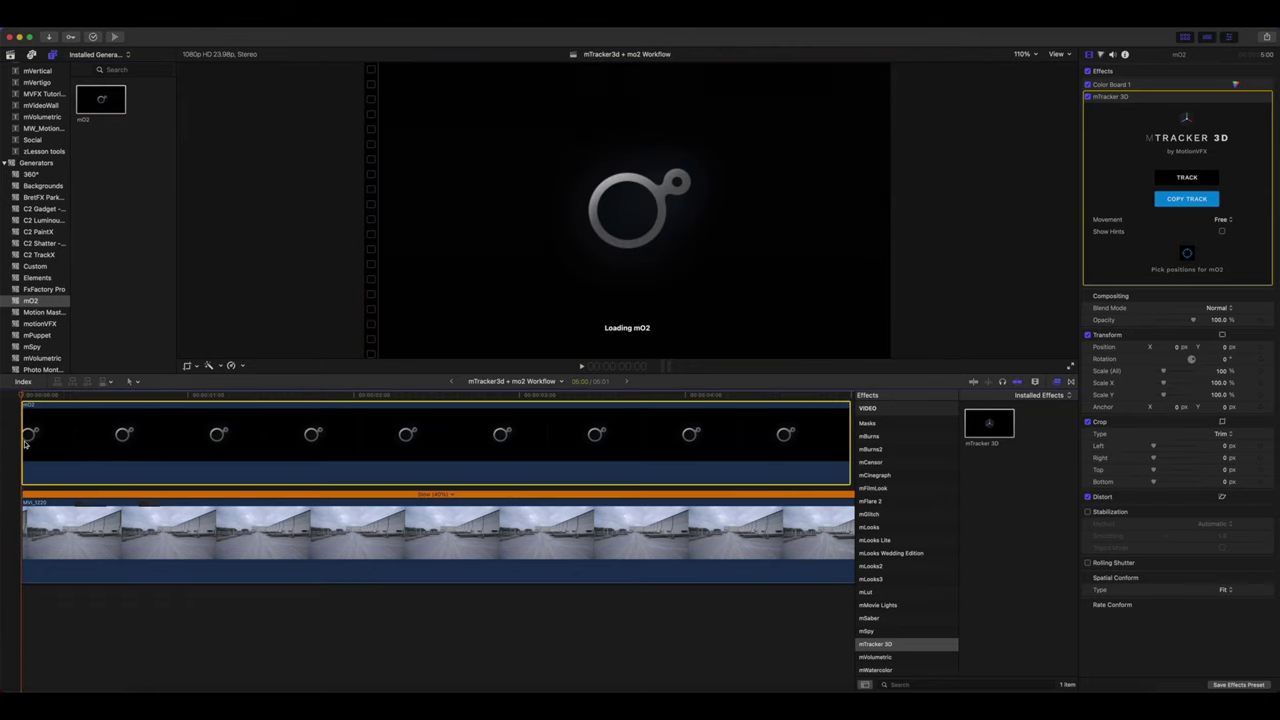
# Trim the mO2 generator's end to match the warehouse clip's length
pyautogui.hscroll(1, 91, 447)
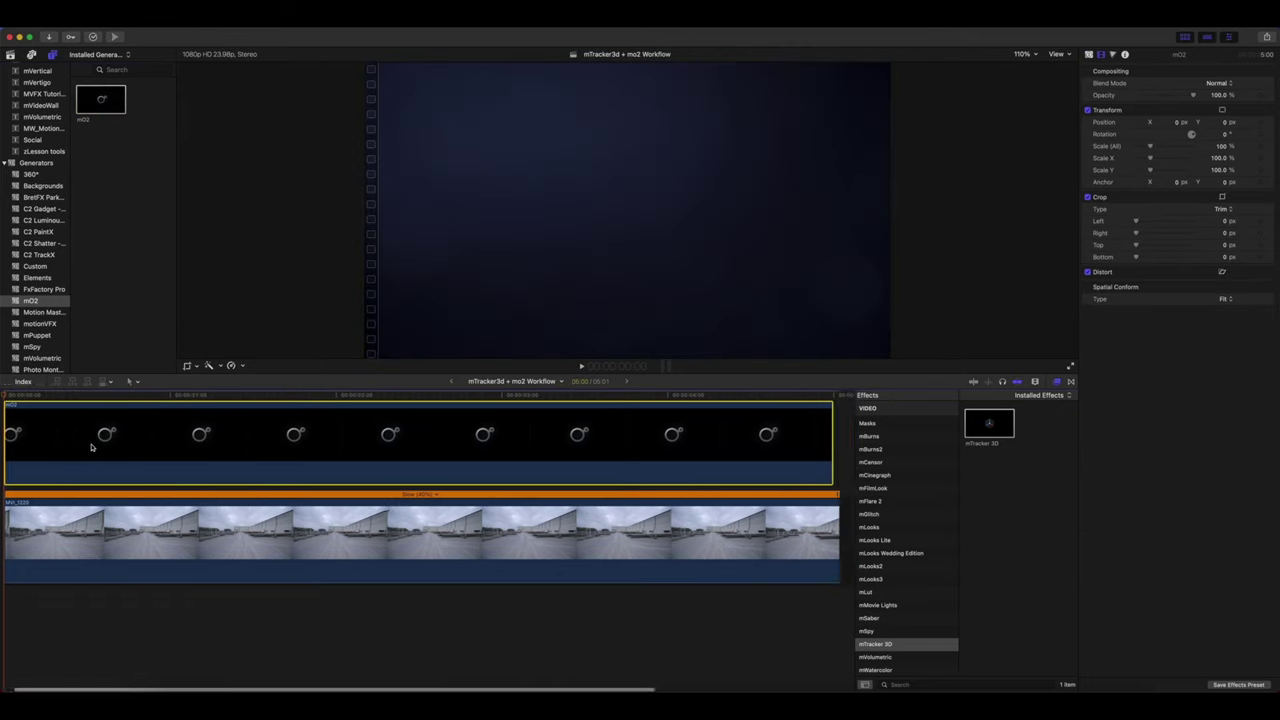
pyautogui.hscroll(5, 100, 440)
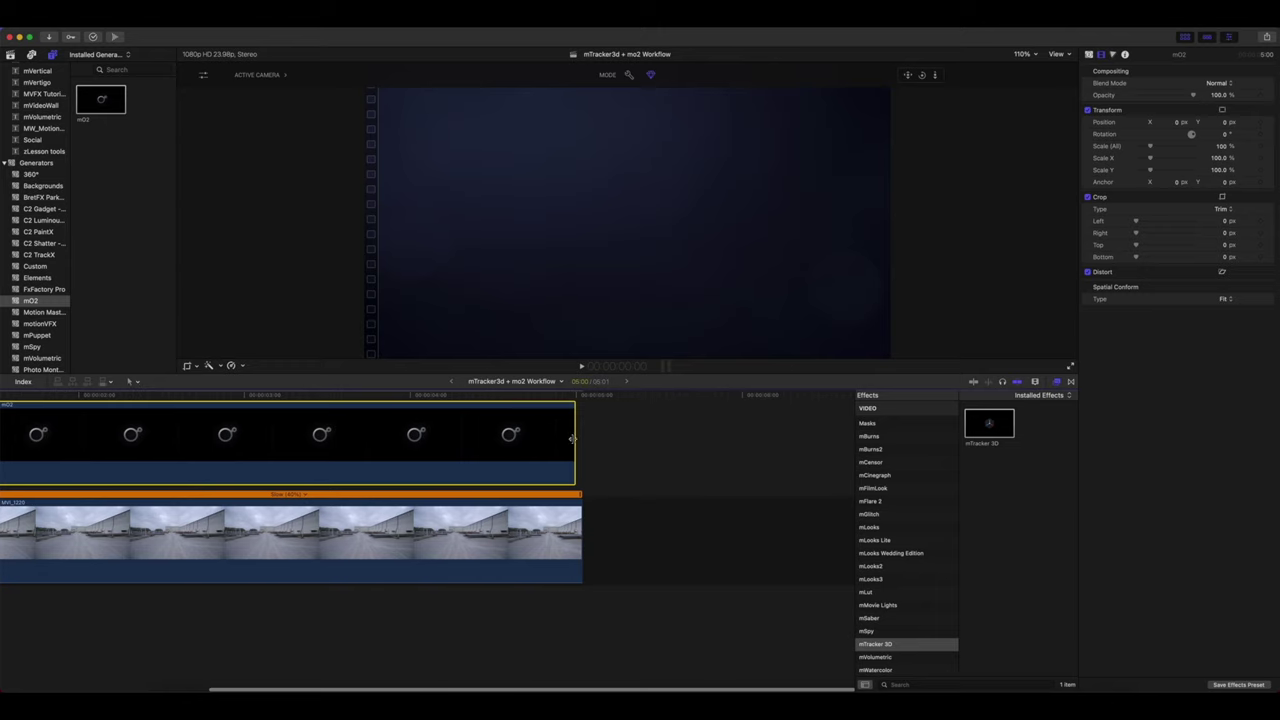
pyautogui.moveTo(572, 438); pyautogui.dragTo(582, 440)
pyautogui.hscroll(-5, 580, 441)
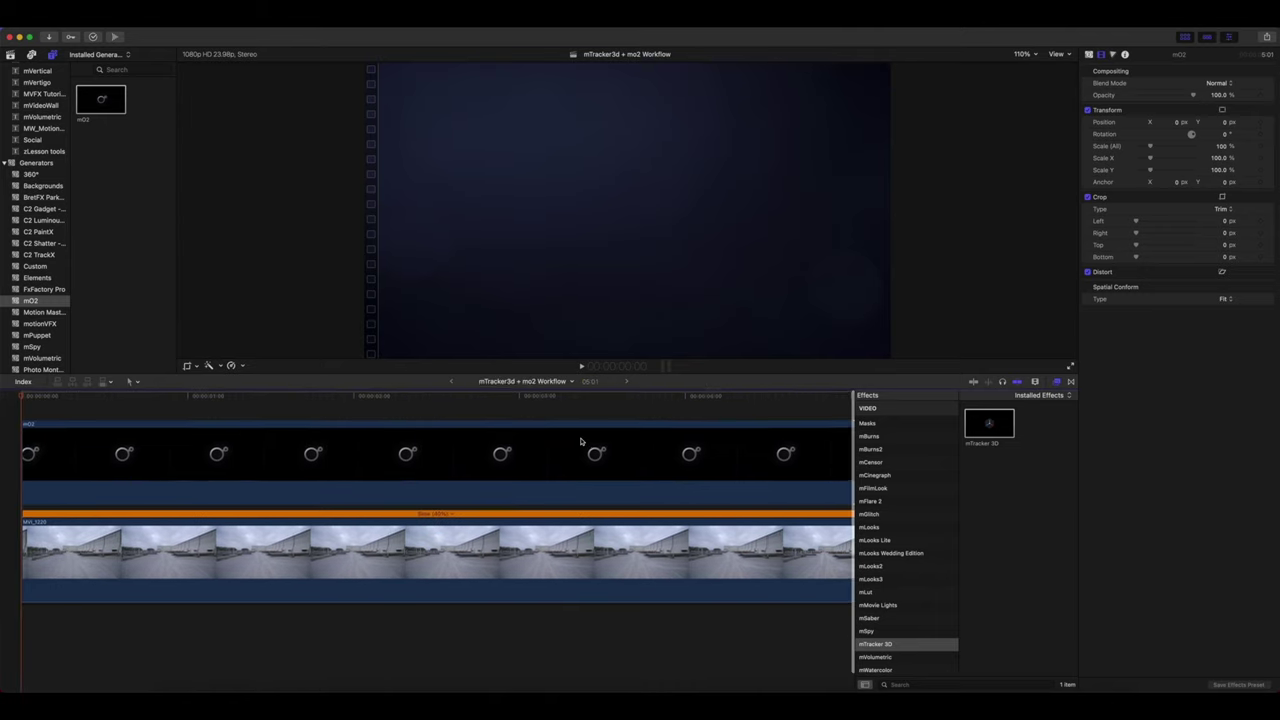
pyautogui.click(38, 434)
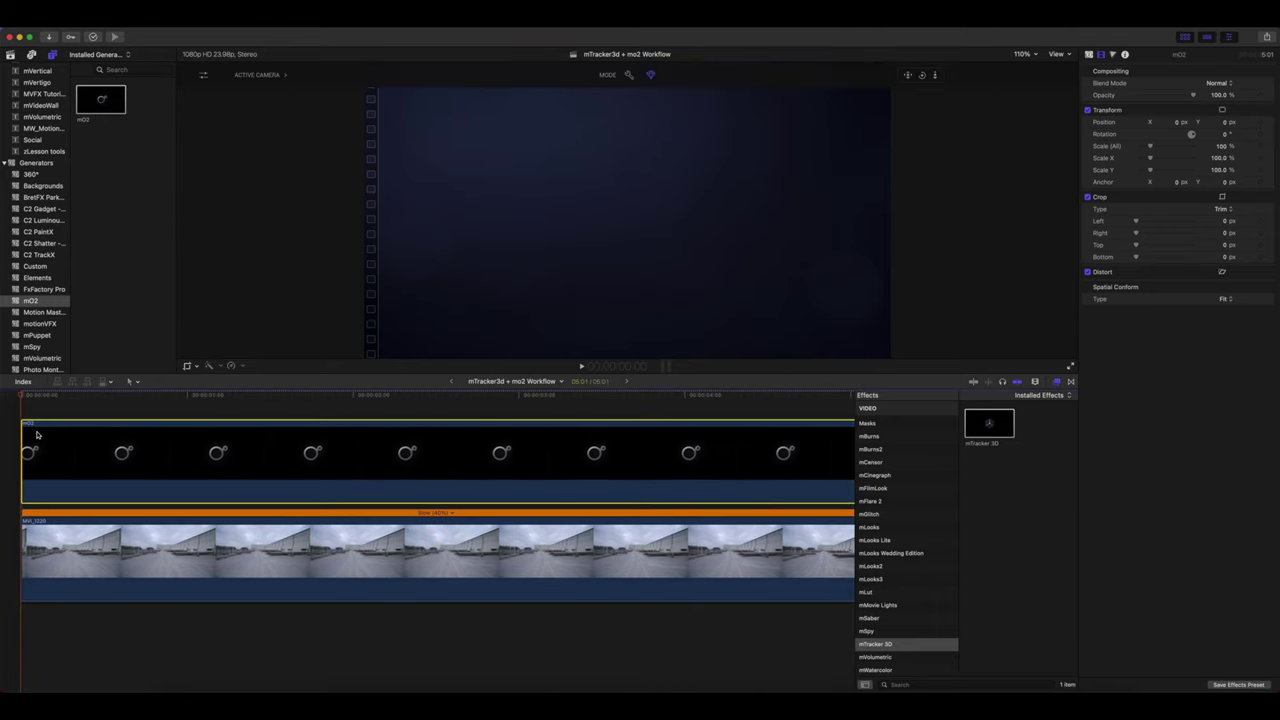
# Copy the camera track from the warehouse clip and show mO2's scene parameters
pyautogui.click(45, 538)
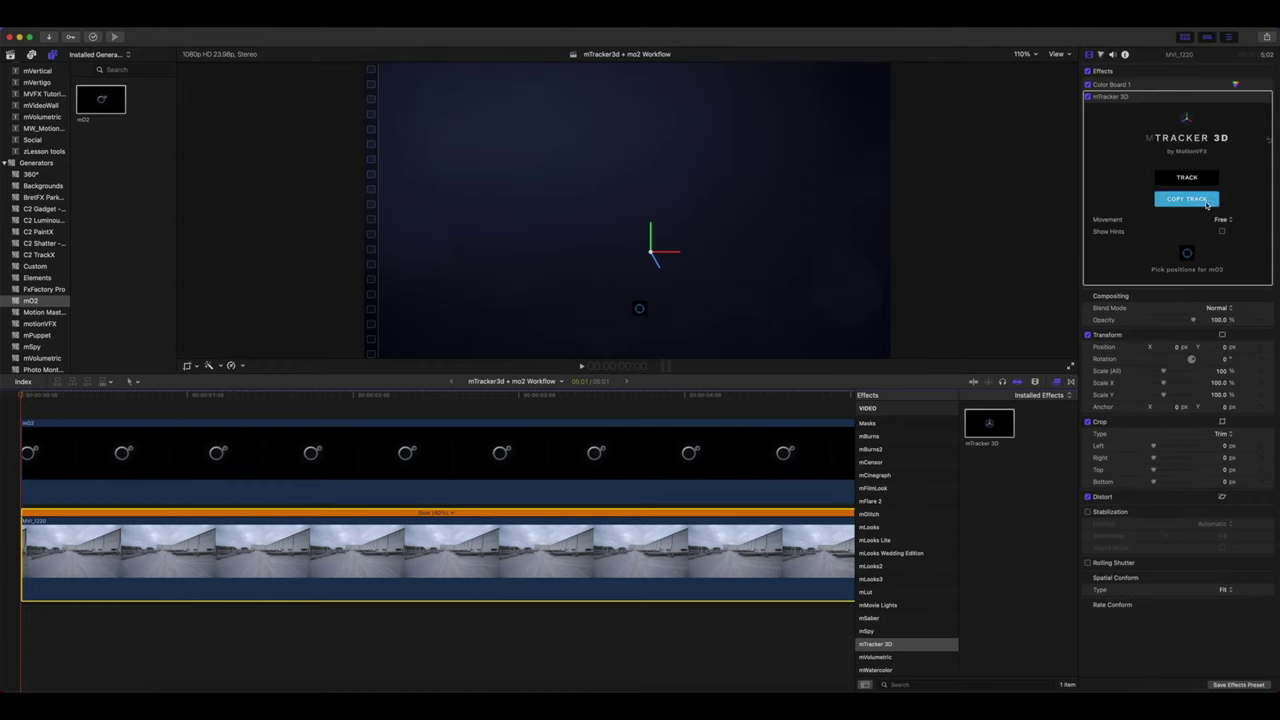
pyautogui.click(1188, 200)
pyautogui.click(33, 438)
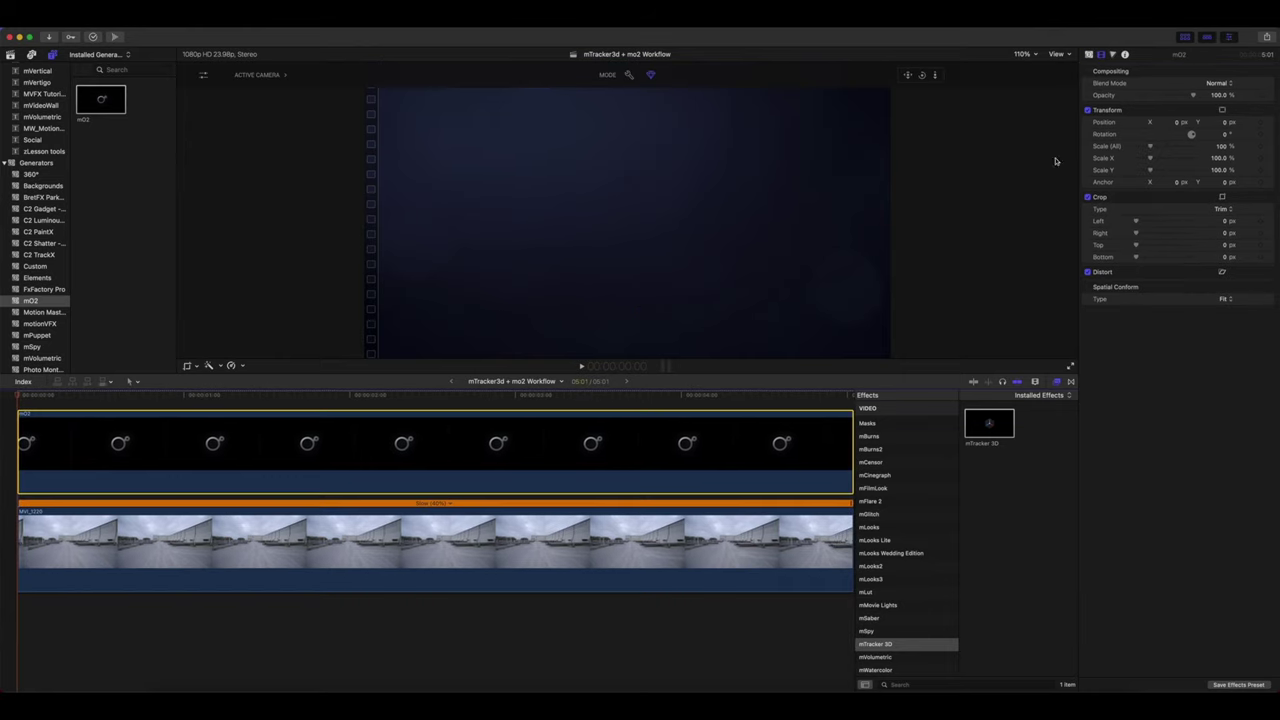
pyautogui.click(1089, 55)
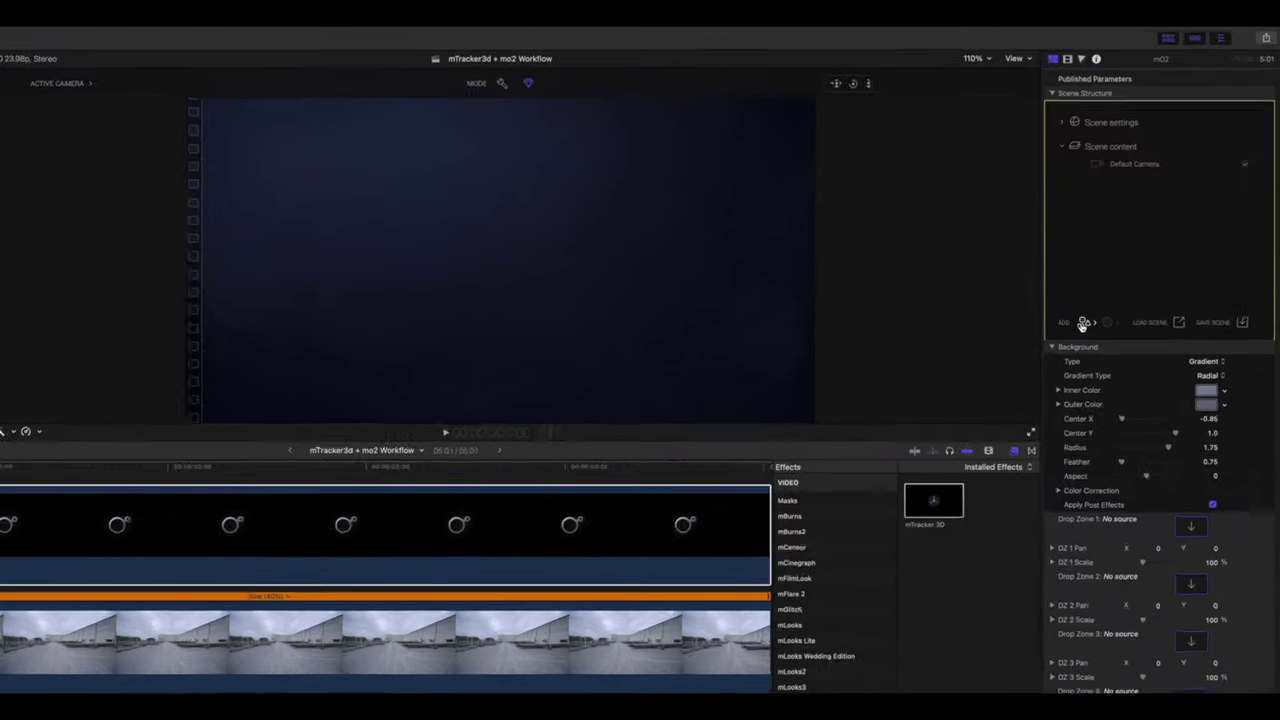
# Add MTRACKER 3D DATA to the mO2 scene and expand the mTracker 3D Scene's Camera and 3D Group
pyautogui.click(1083, 325)
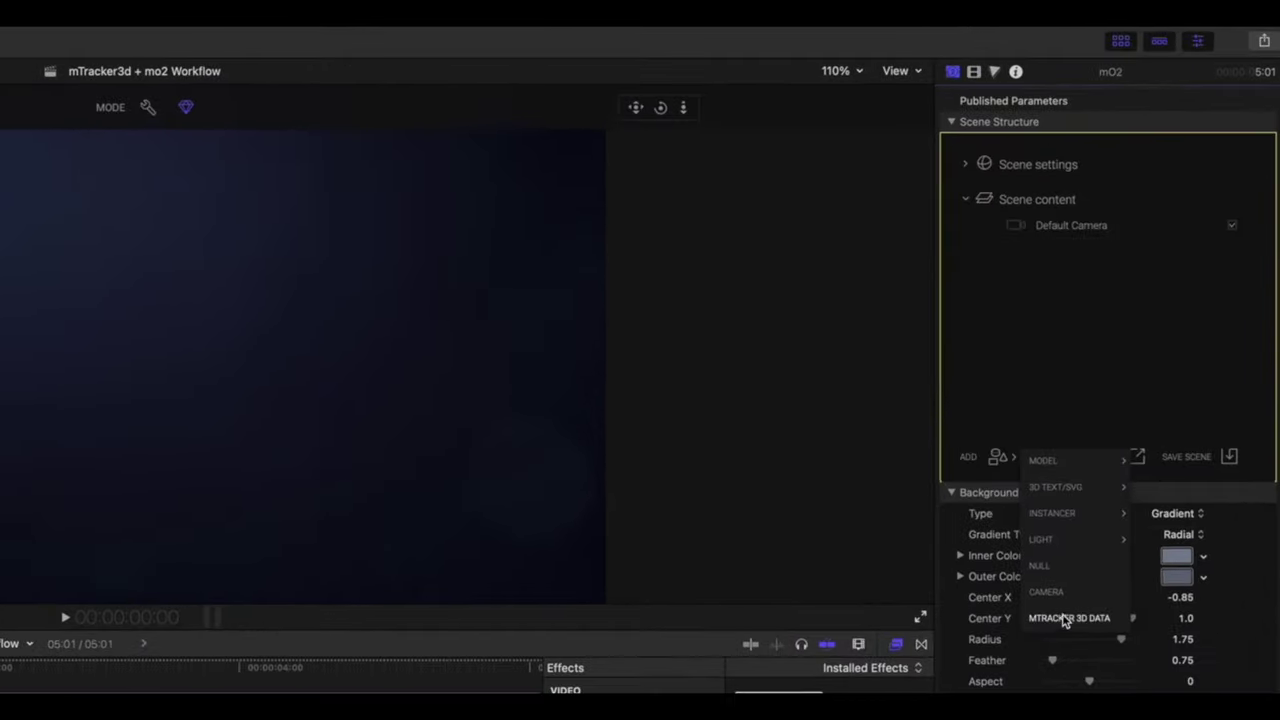
pyautogui.click(1061, 619)
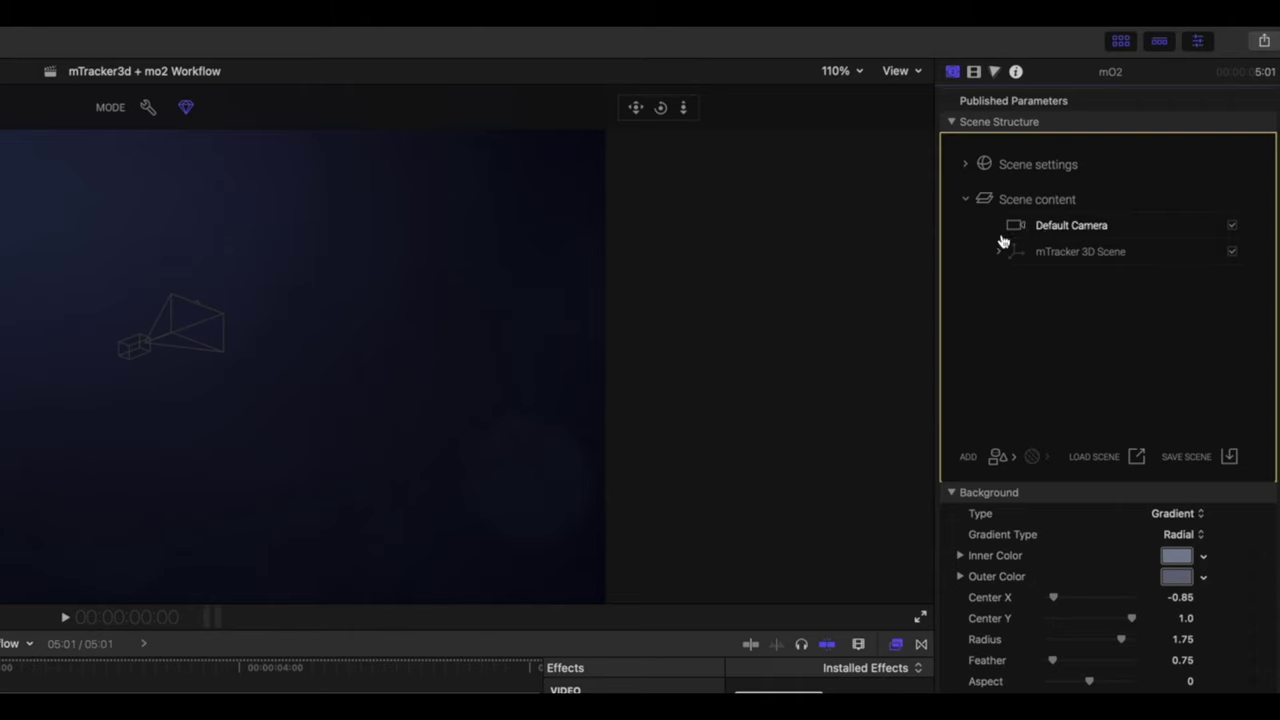
pyautogui.click(998, 252)
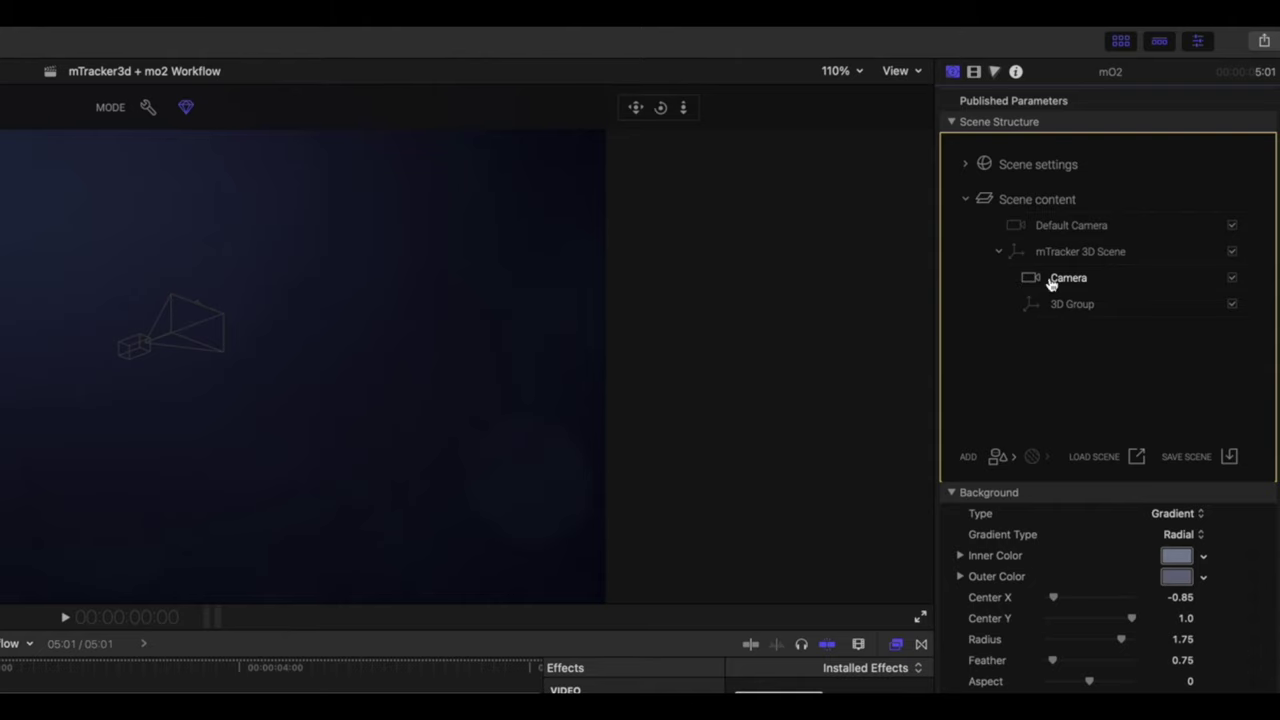
# Delete the Default Camera from mO2's scene content, leaving the tracked camera
pyautogui.rightClick(1026, 227)
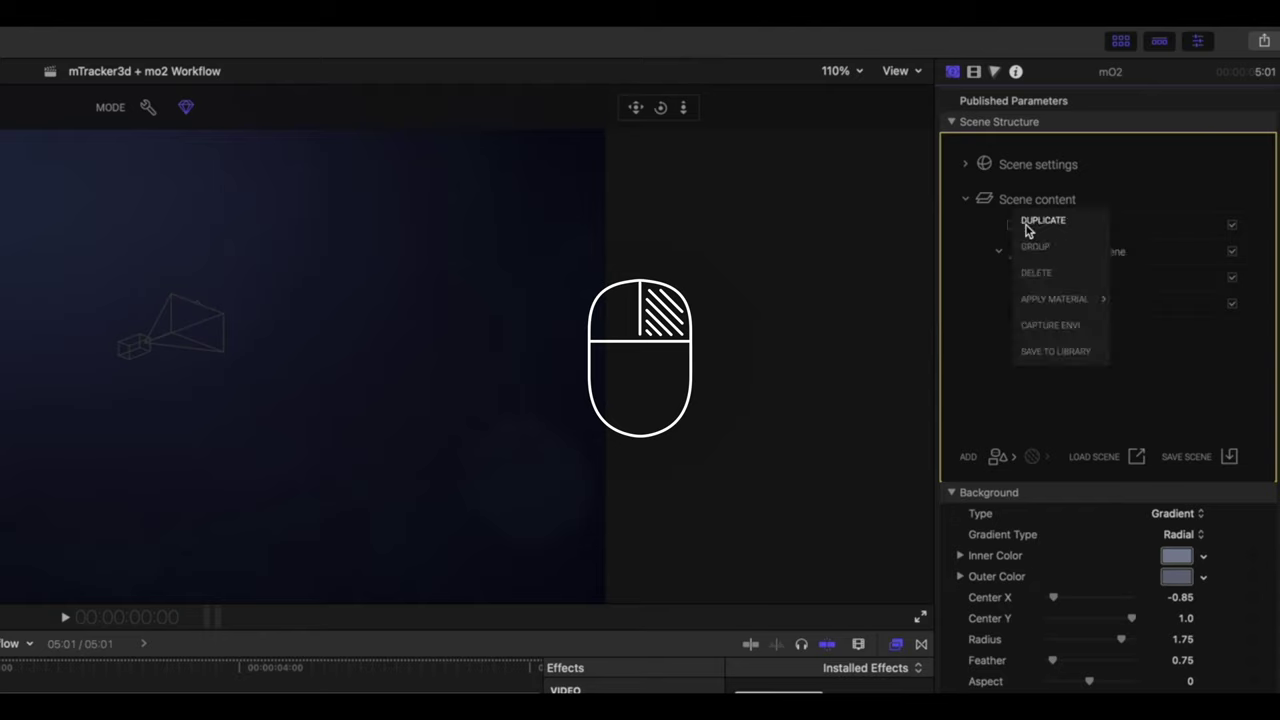
pyautogui.click(1033, 273)
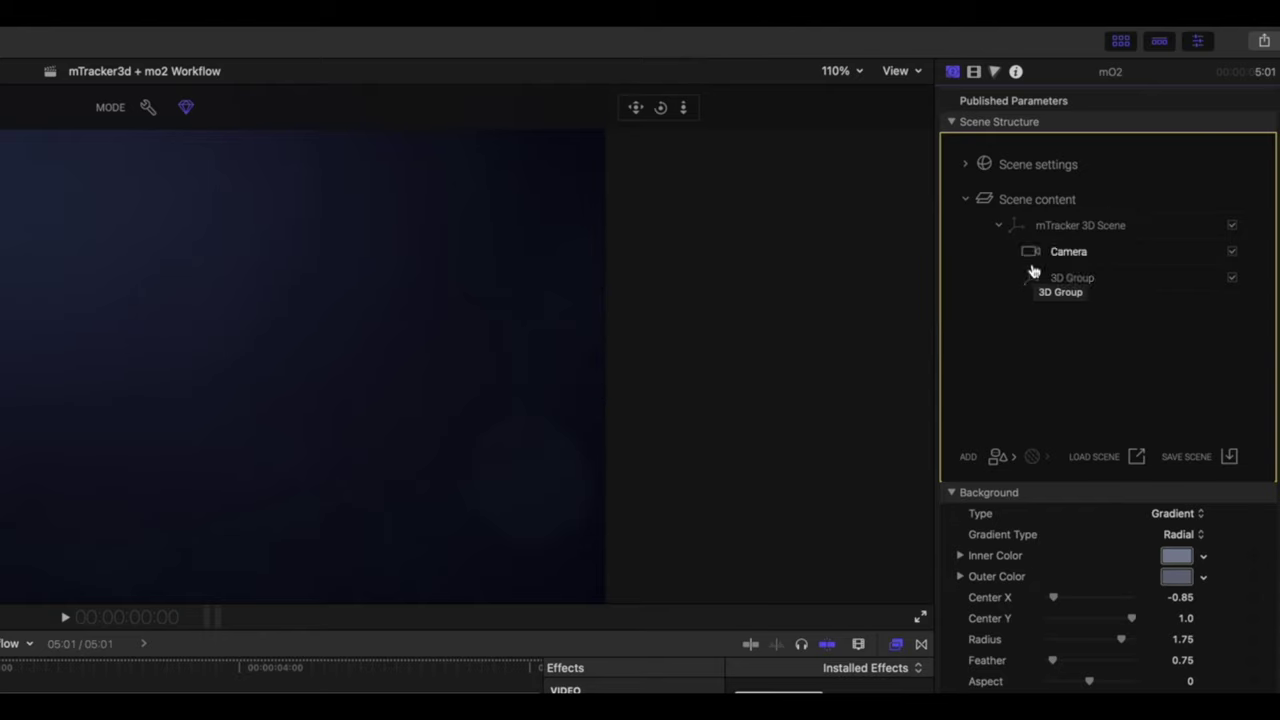
pyautogui.click(966, 166)
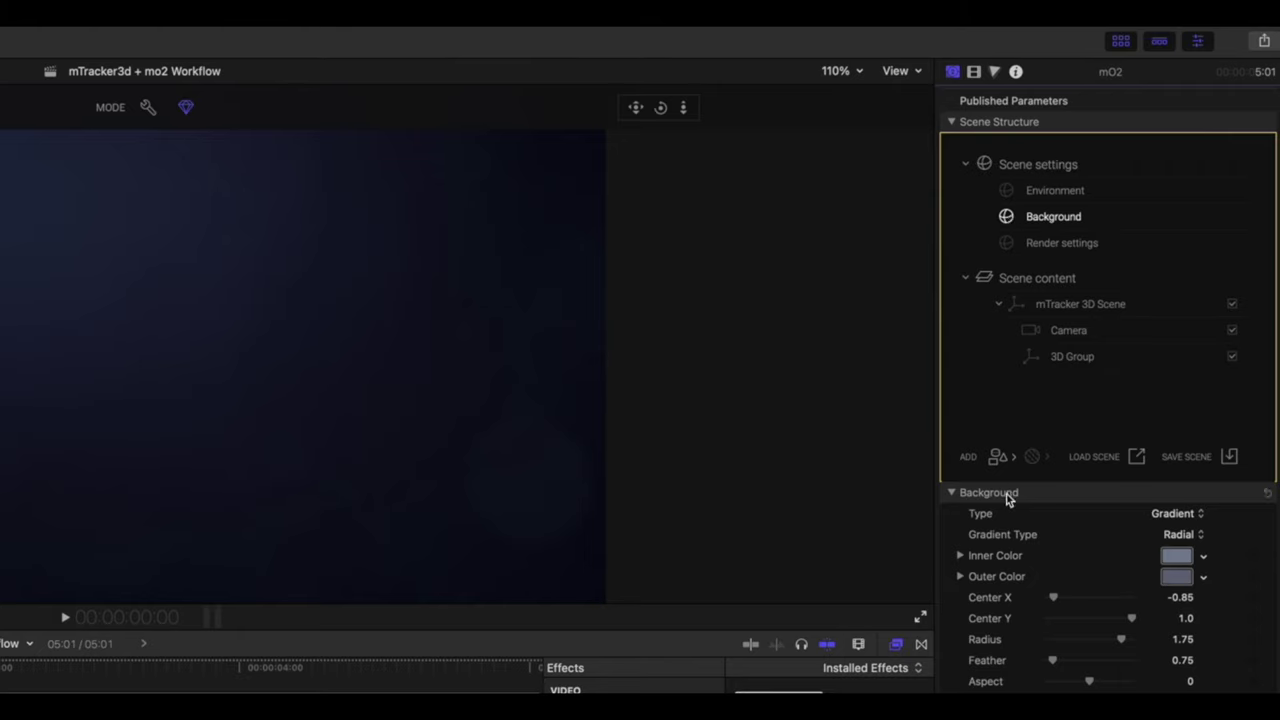
# Set mO2's Background Type to Alpha Channel, switch the viewer mode, and select the MVI_1220 clip
pyautogui.click(1180, 514)
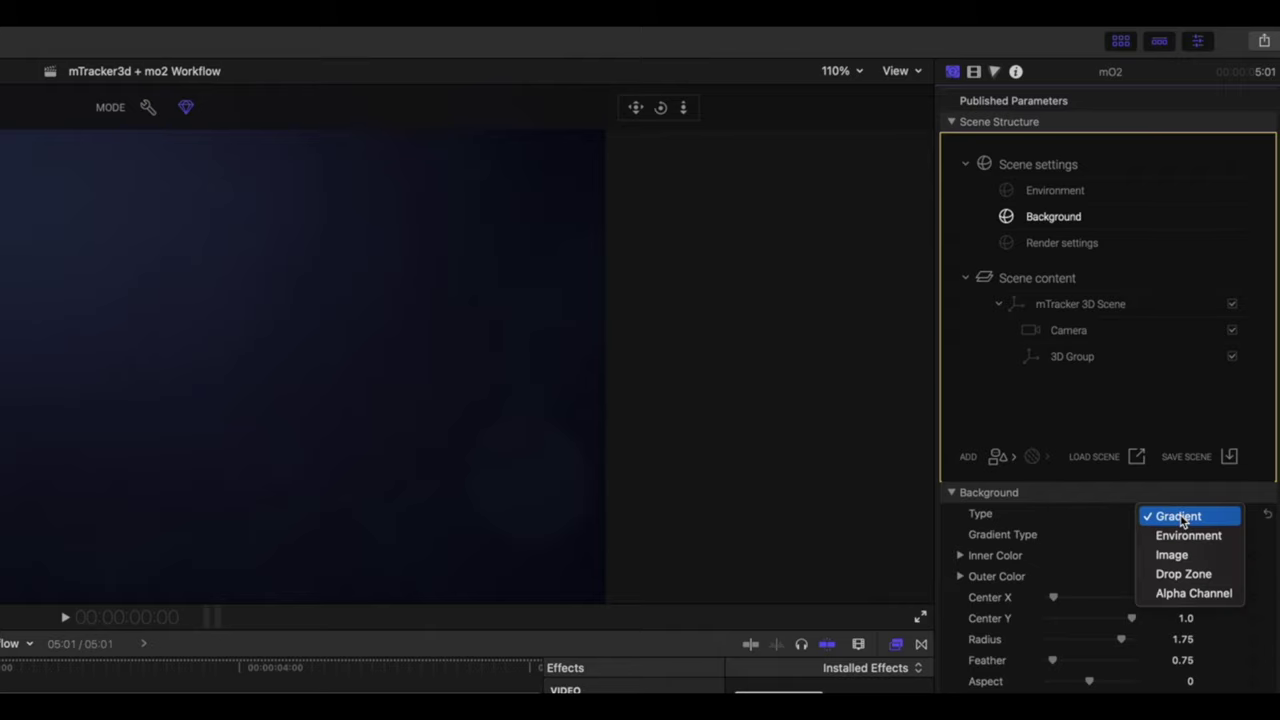
pyautogui.click(1193, 593)
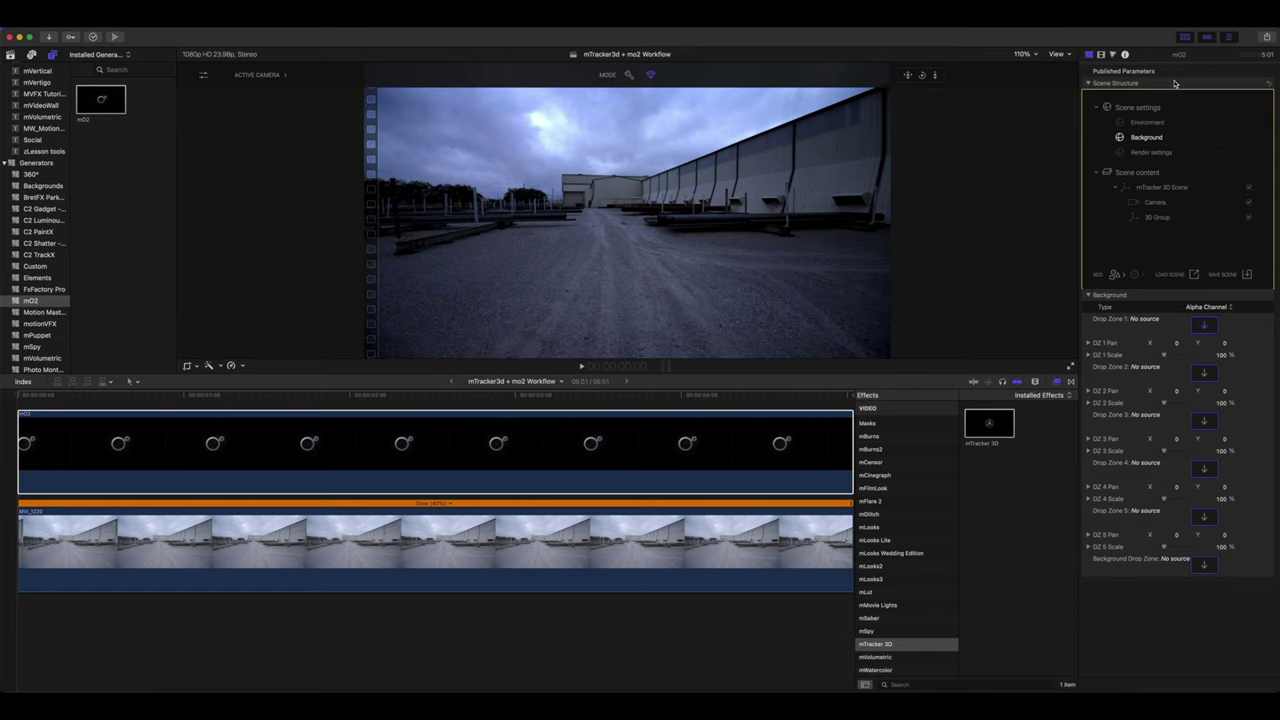
pyautogui.click(628, 75)
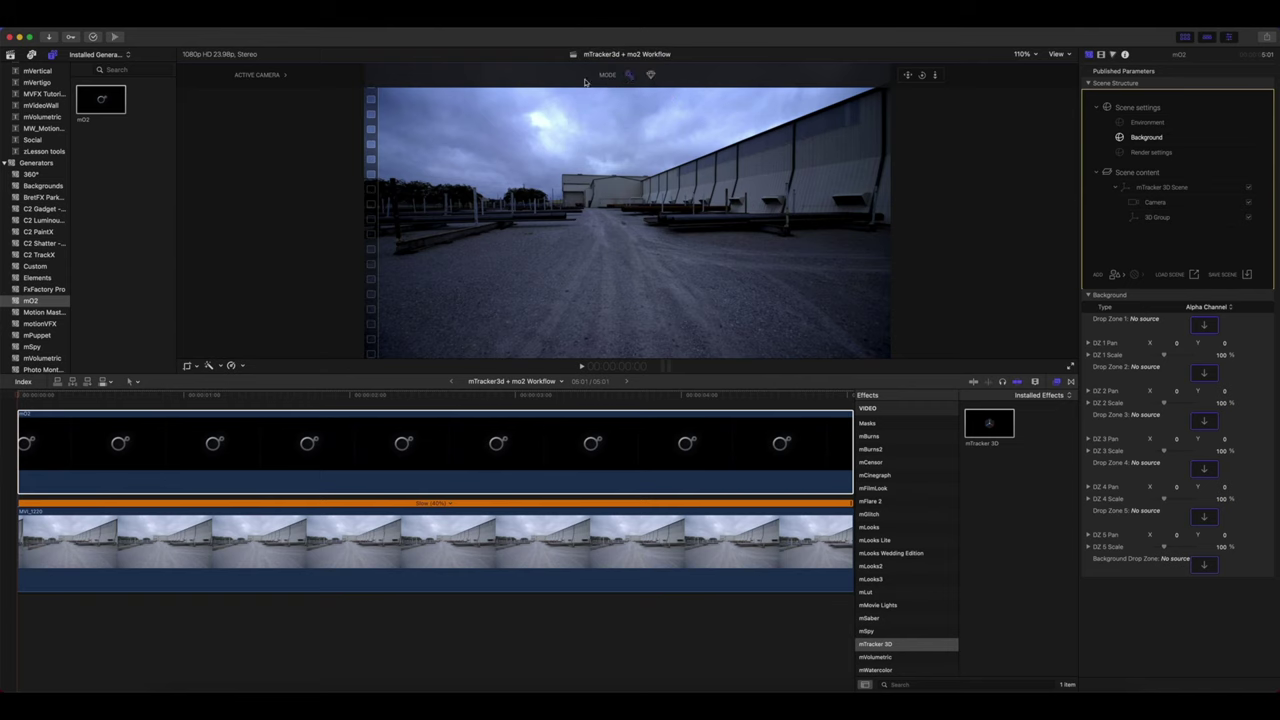
pyautogui.click(279, 527)
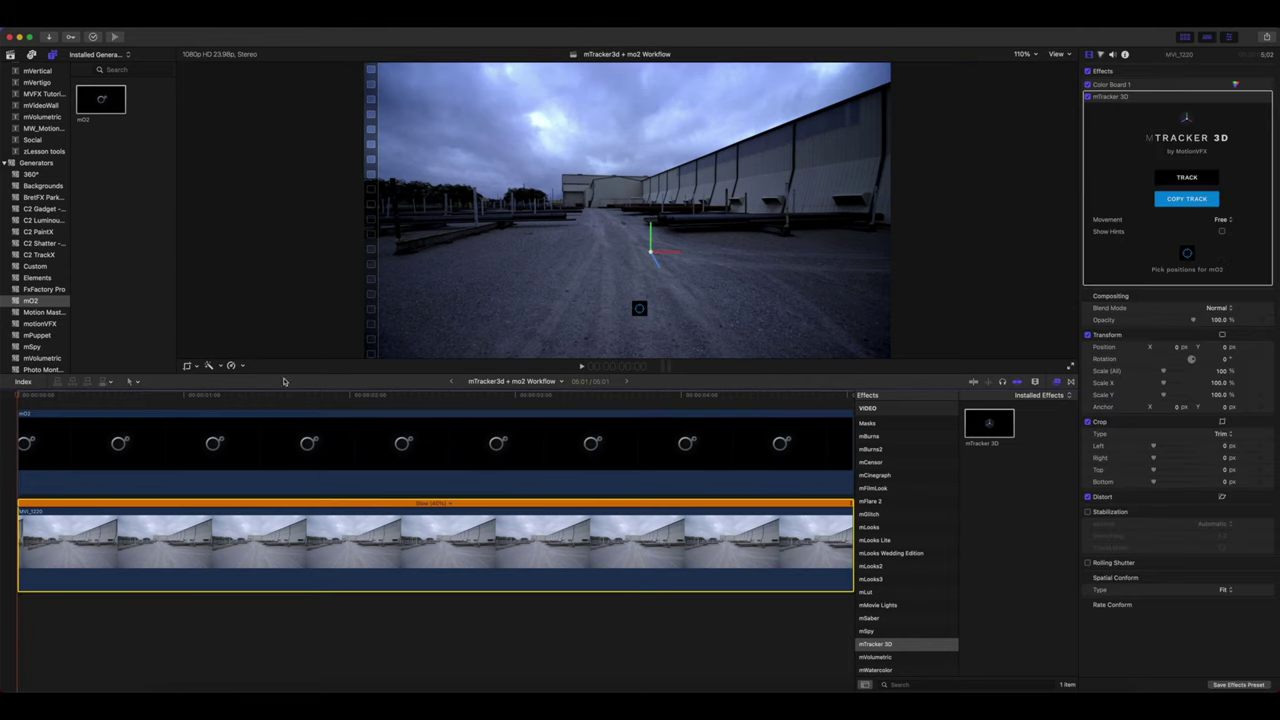
# Uncheck Color Board 1 on the footage, then select mO2's 3D Group to add content
pyautogui.click(1088, 84)
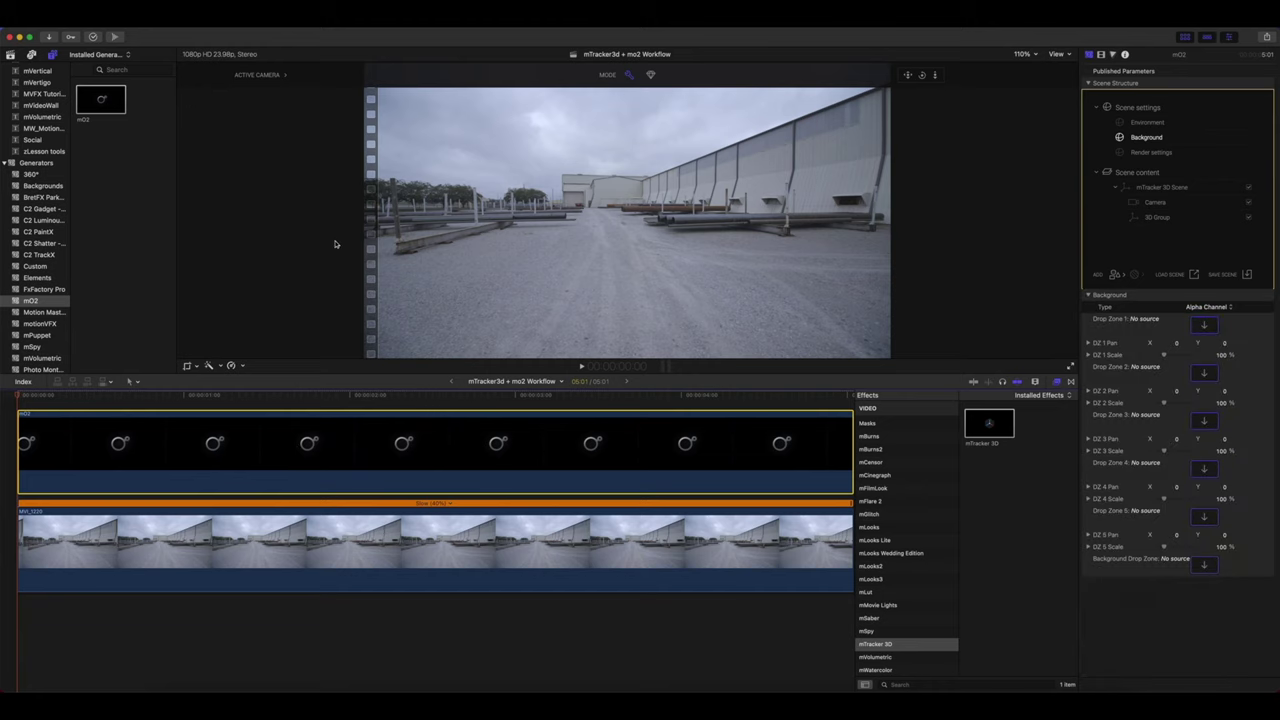
pyautogui.click(1153, 218)
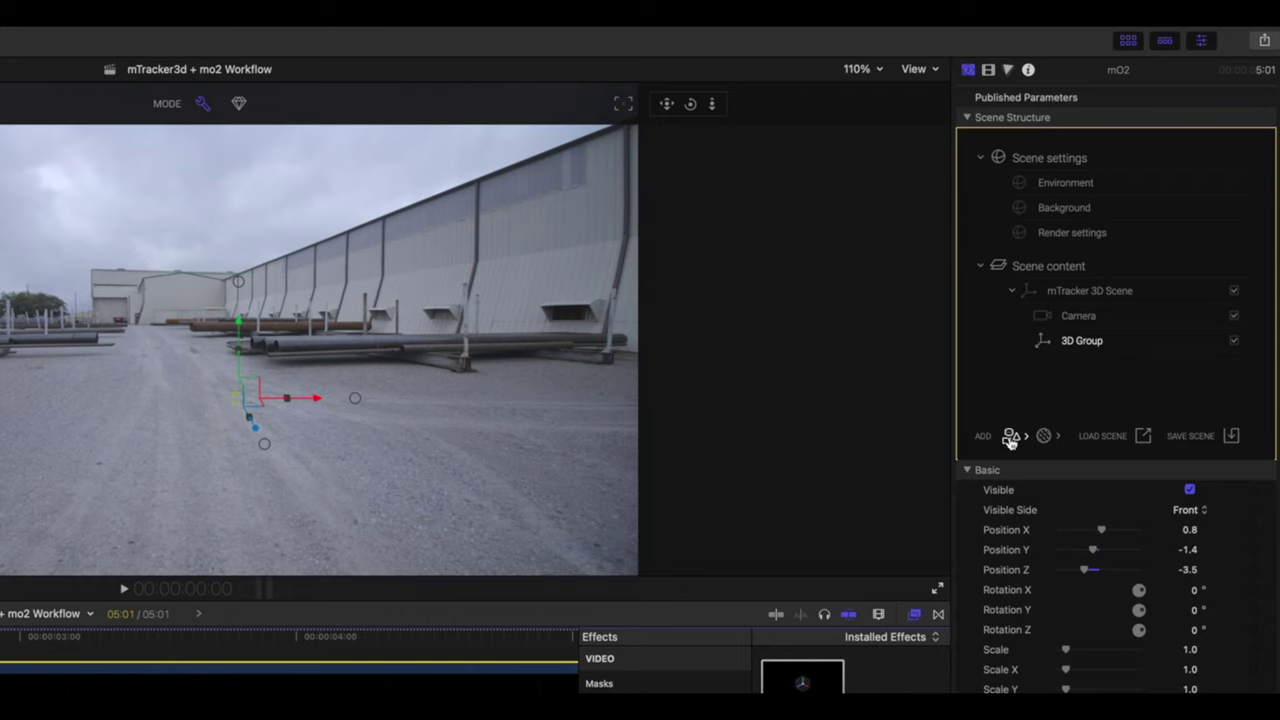
pyautogui.click(1011, 438)
# Import the bot_zun_animation_by_oscar model into mO2's 3D Group via Add > Model > Imported
pyautogui.moveTo(1053, 444)
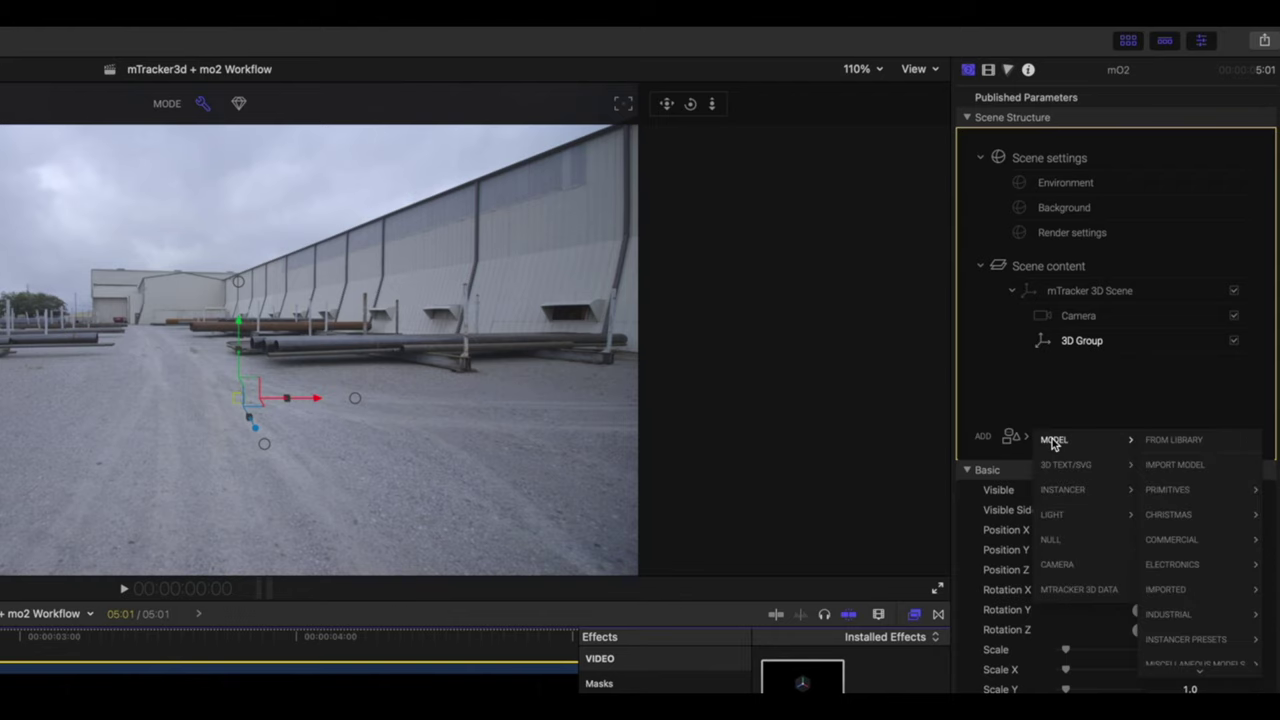
pyautogui.moveTo(1175, 597)
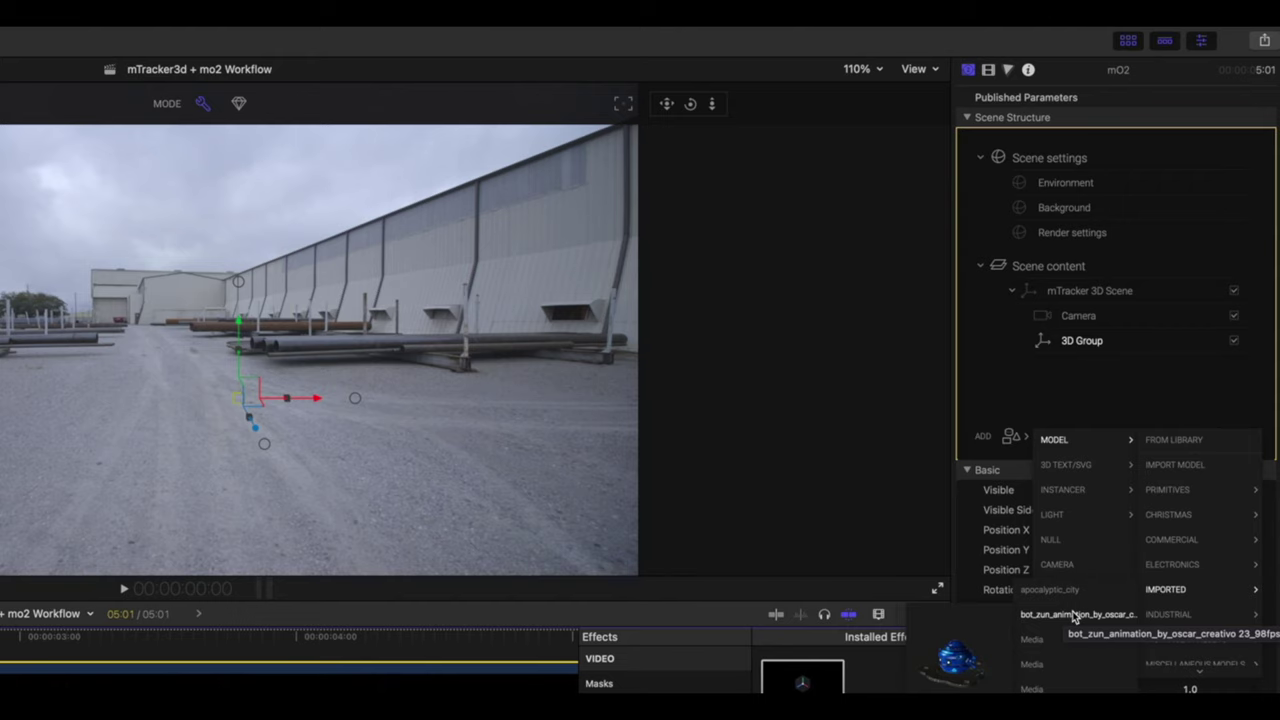
pyautogui.press('alt')
pyautogui.click(1050, 611)
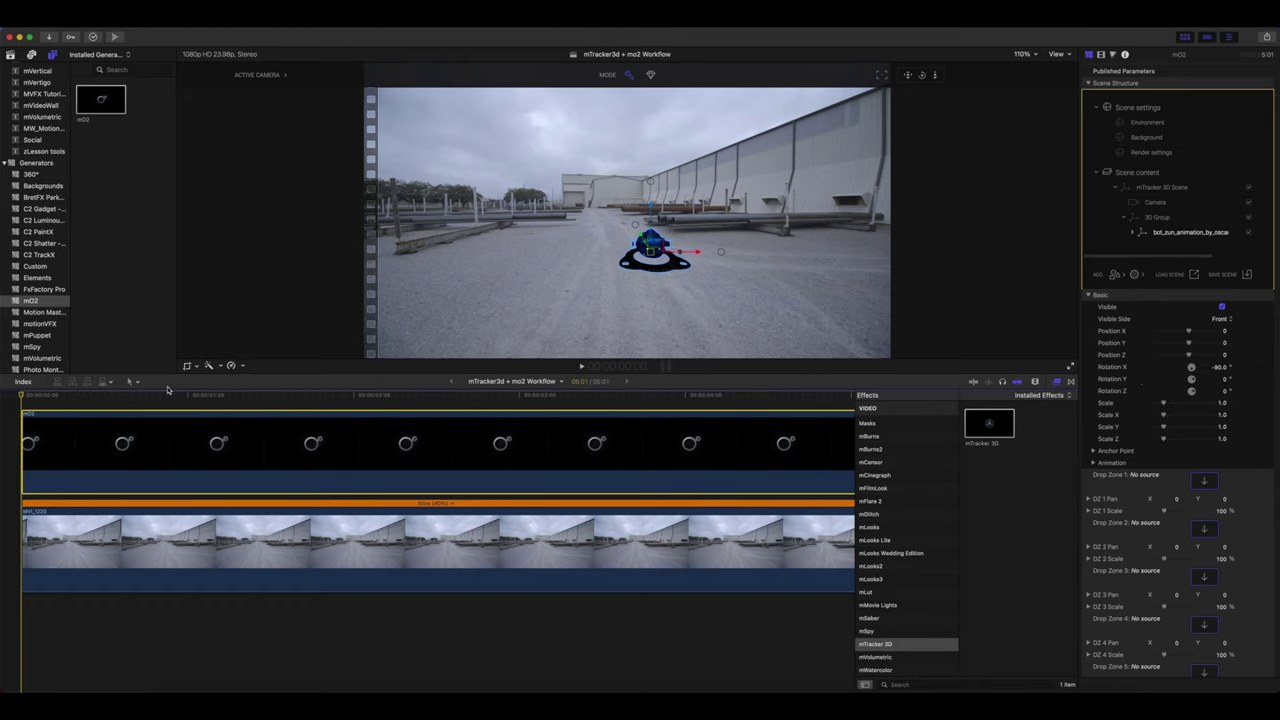
# Uncheck Visible on the PISO_PISO_0 base disk, then scrub the clip to review the robot
pyautogui.click(37, 396)
pyautogui.click(661, 286)
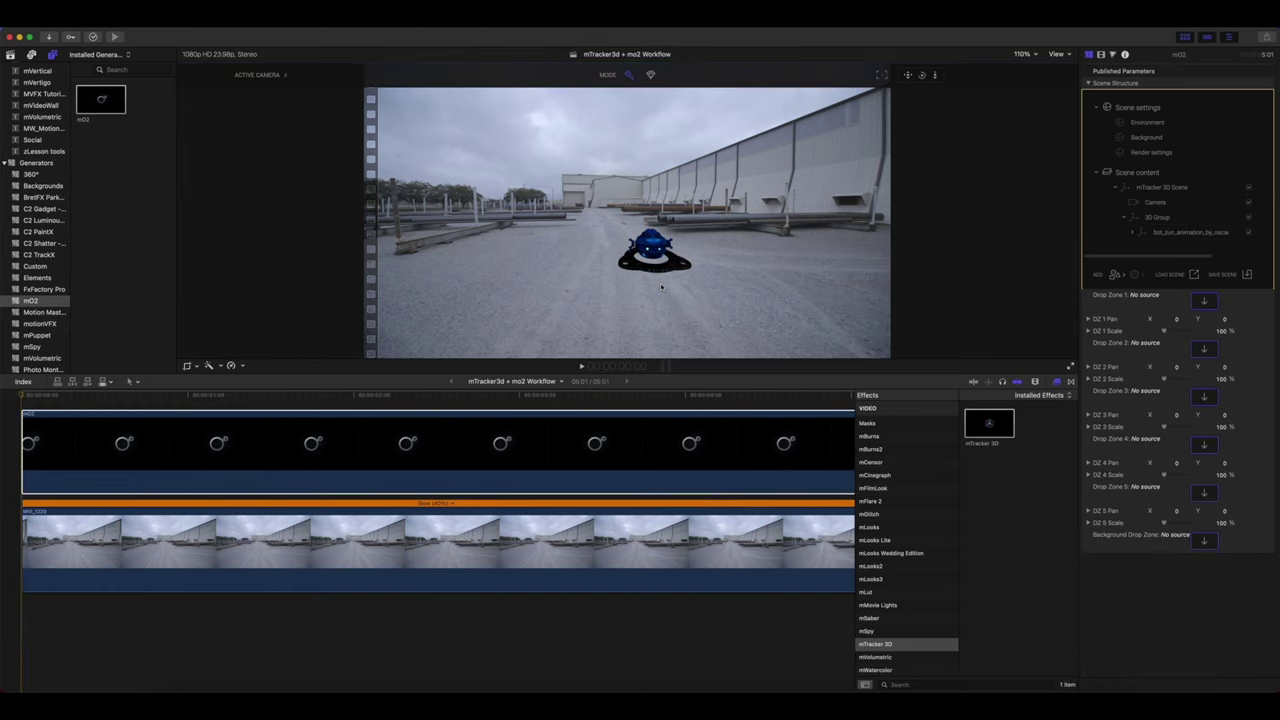
pyautogui.click(659, 271)
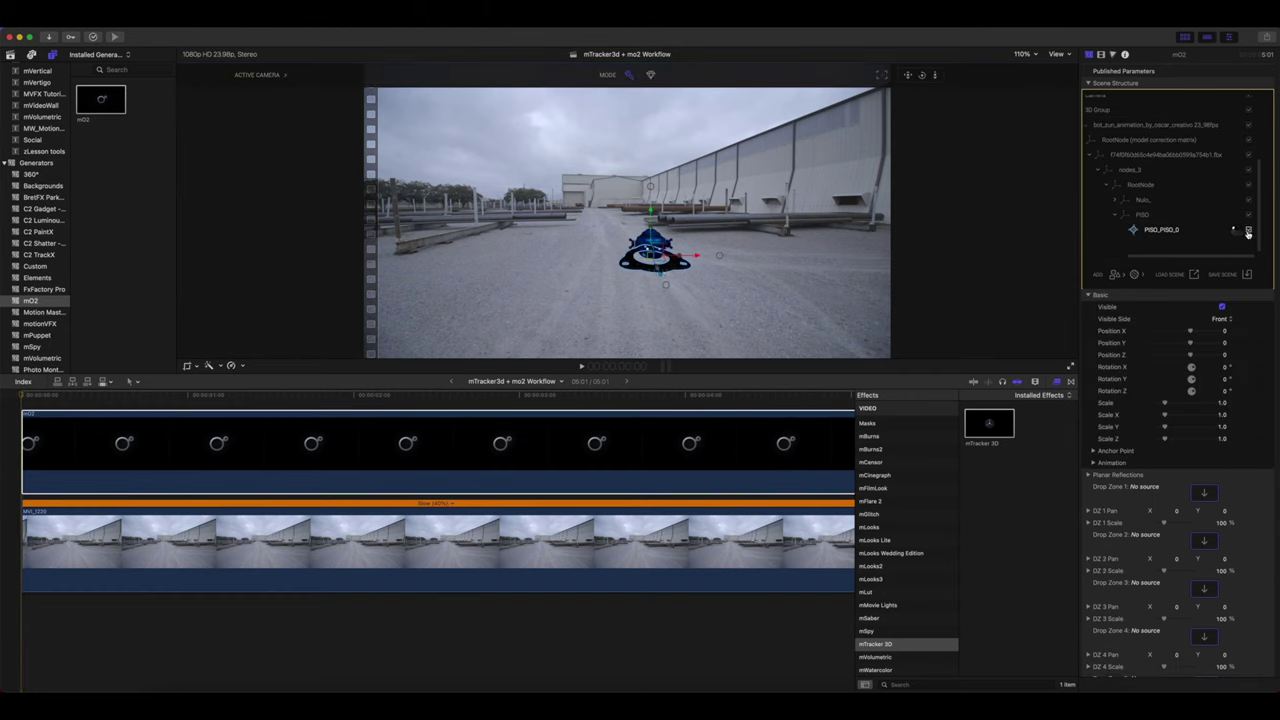
pyautogui.click(1248, 231)
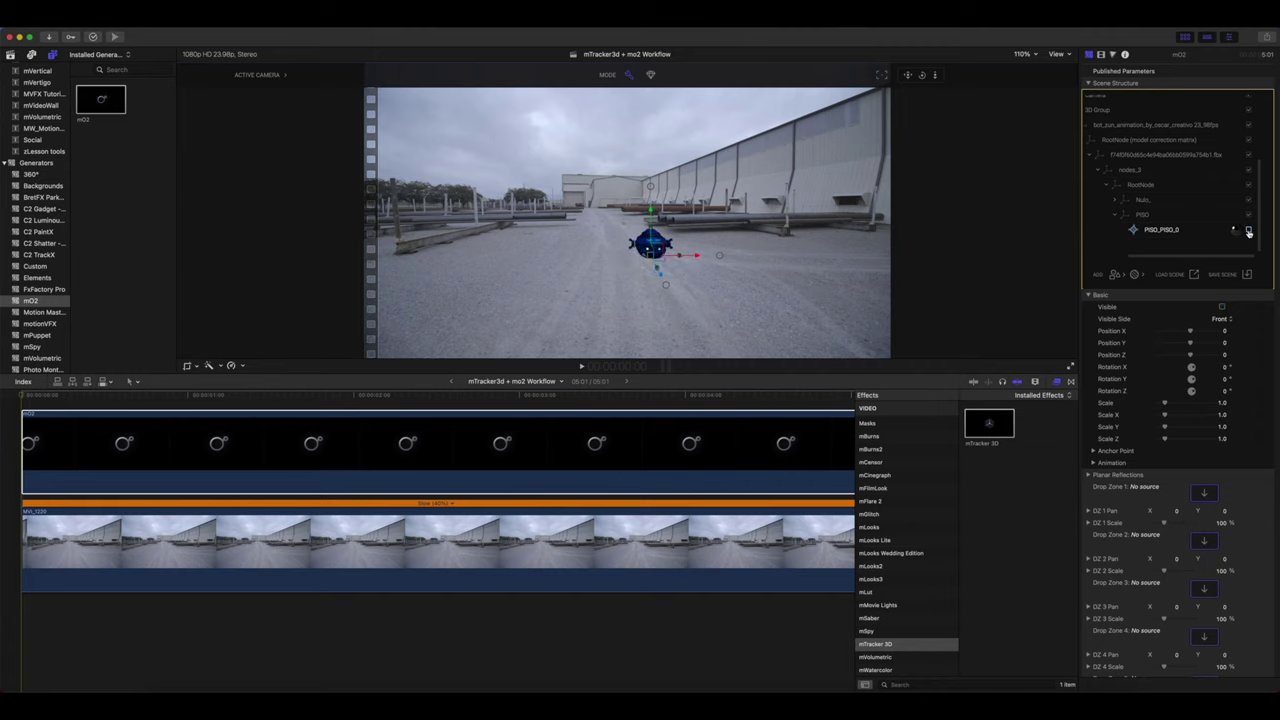
pyautogui.click(1093, 124)
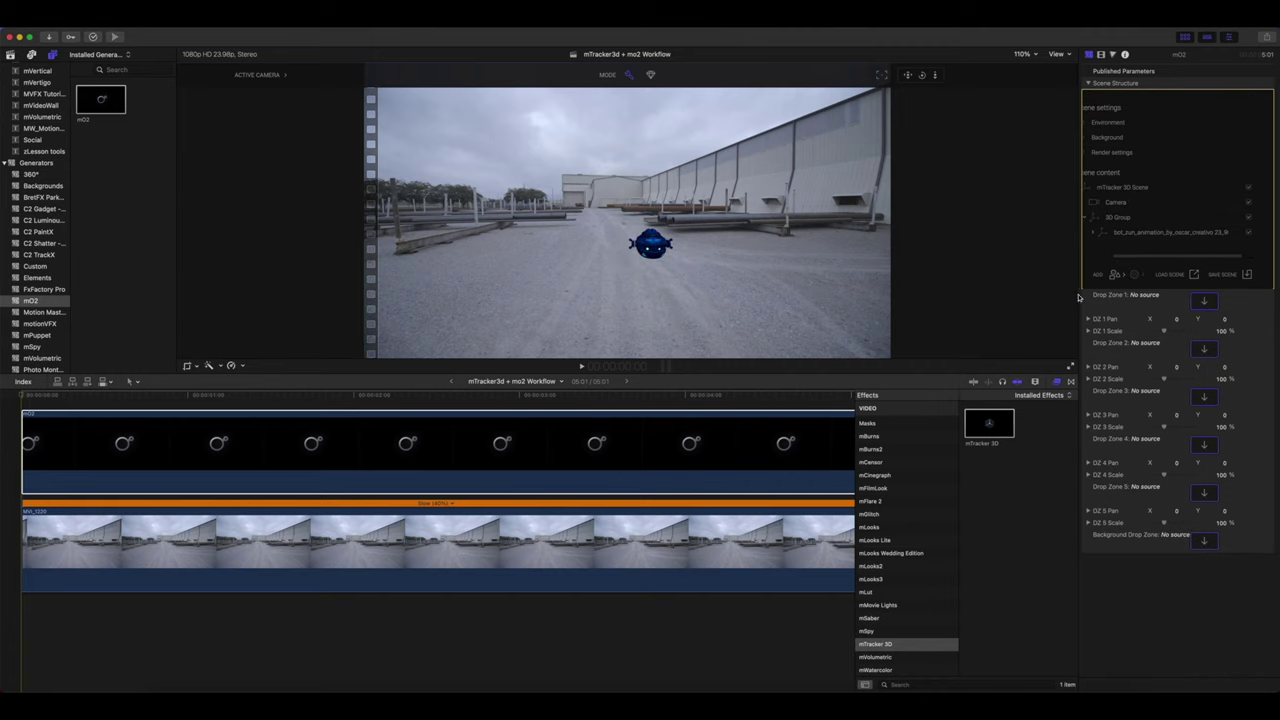
pyautogui.moveTo(20, 397); pyautogui.dragTo(517, 402)
pyautogui.hscroll(3, 513, 403)
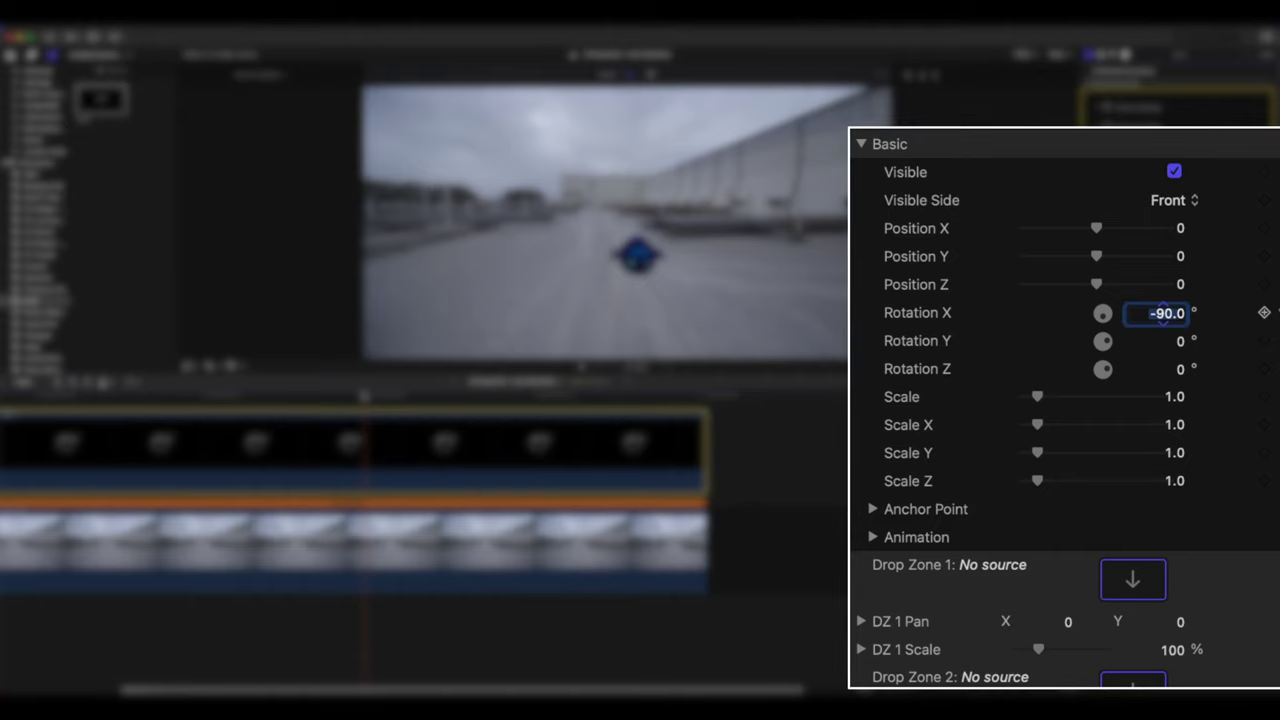
# Set the model's Anchor Point alignment to Set Bottom, then scrub later in the clip
pyautogui.click(873, 509)
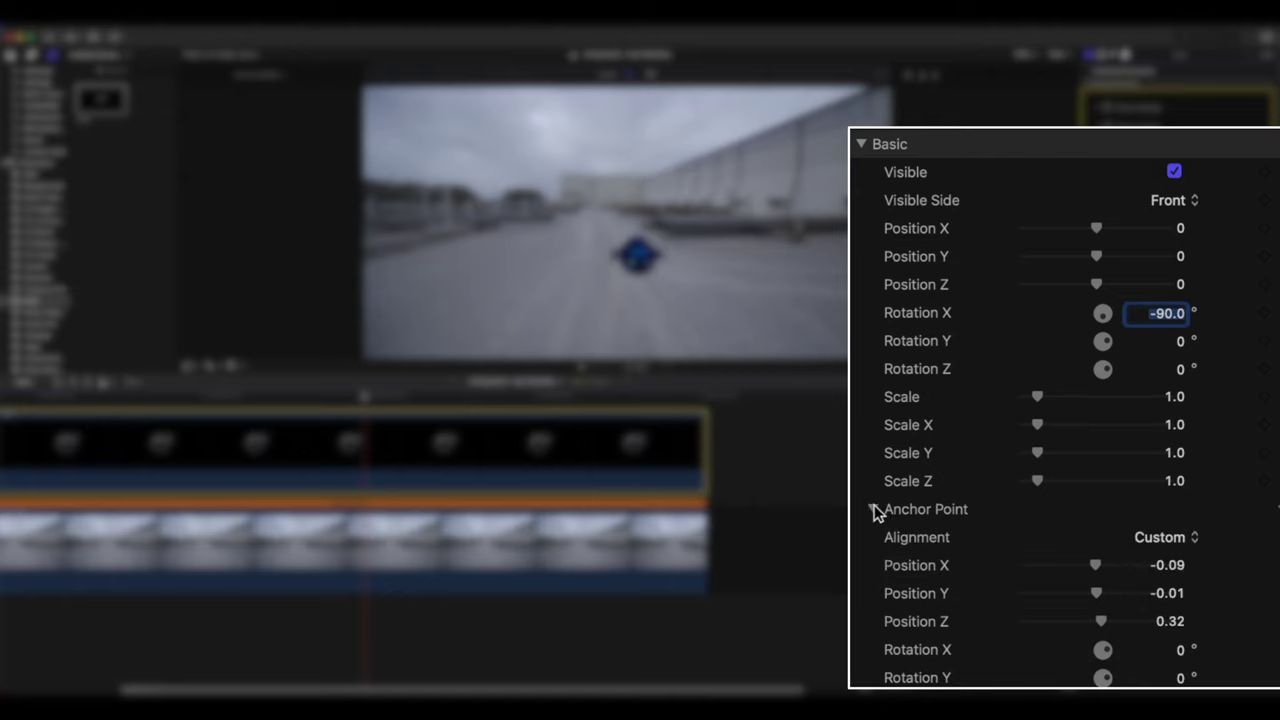
pyautogui.click(1166, 537)
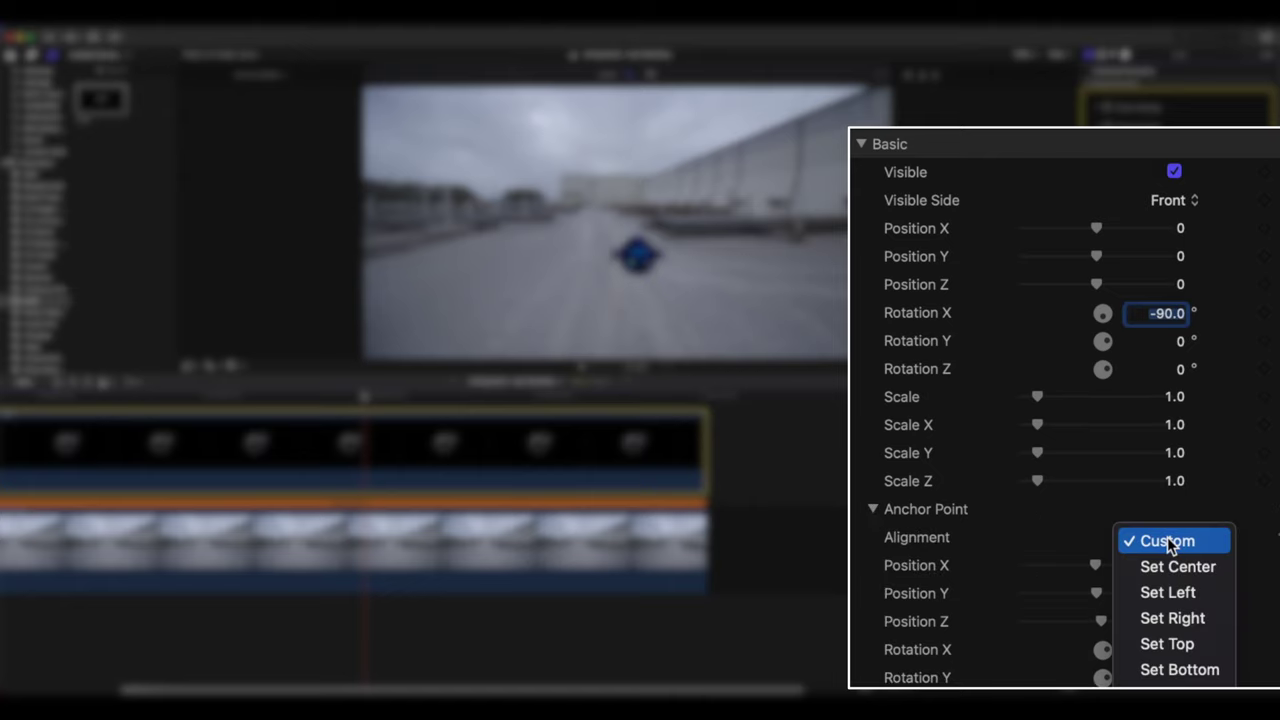
pyautogui.click(1174, 669)
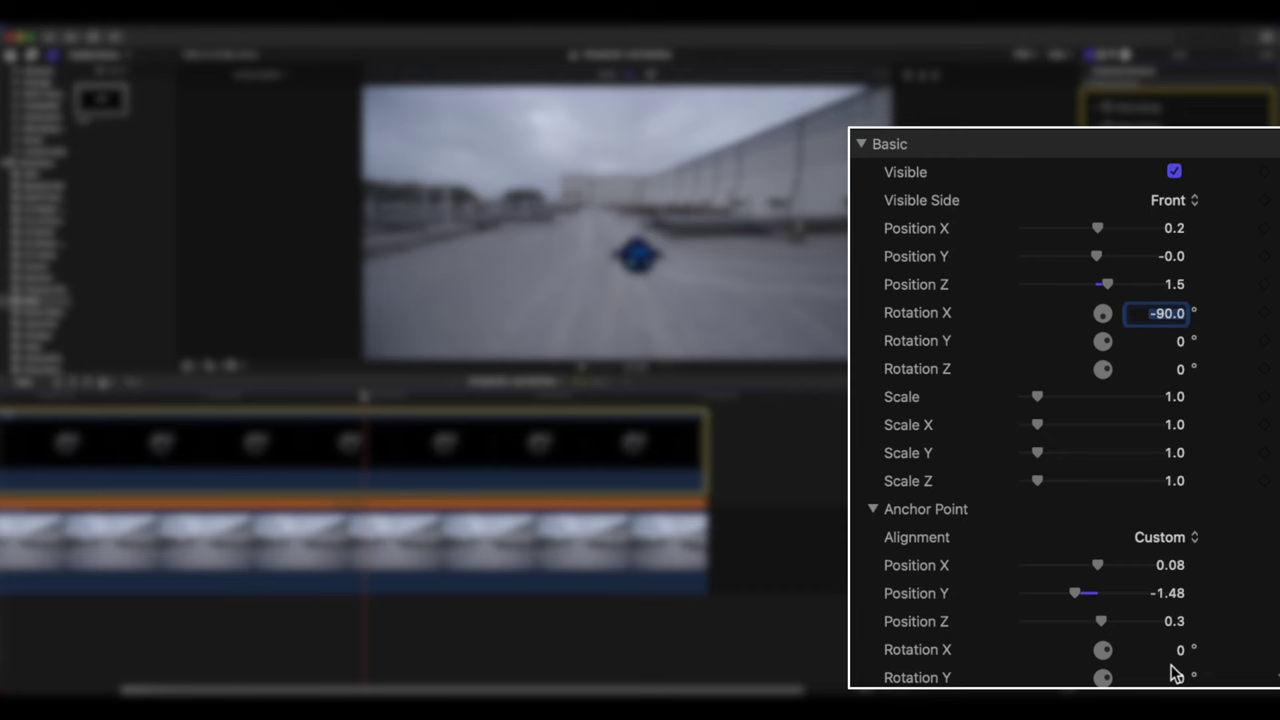
pyautogui.moveTo(366, 396); pyautogui.dragTo(686, 395)
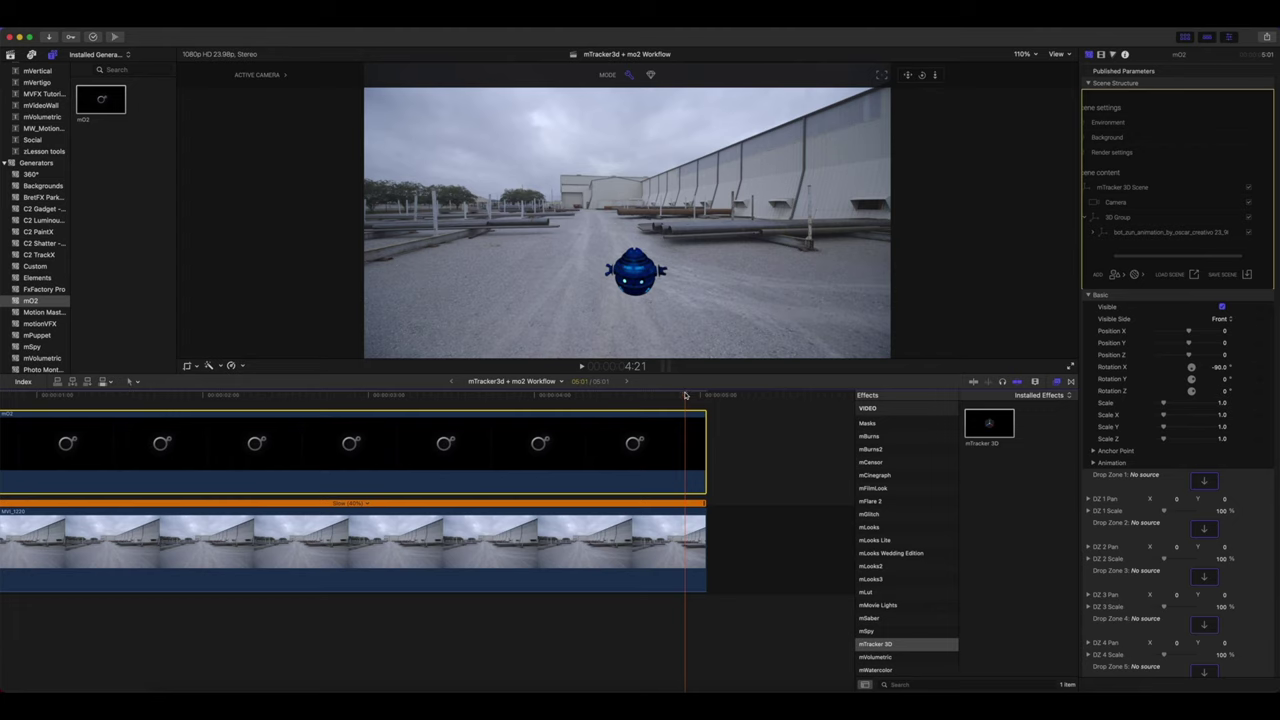
pyautogui.hscroll(3, 680, 430)
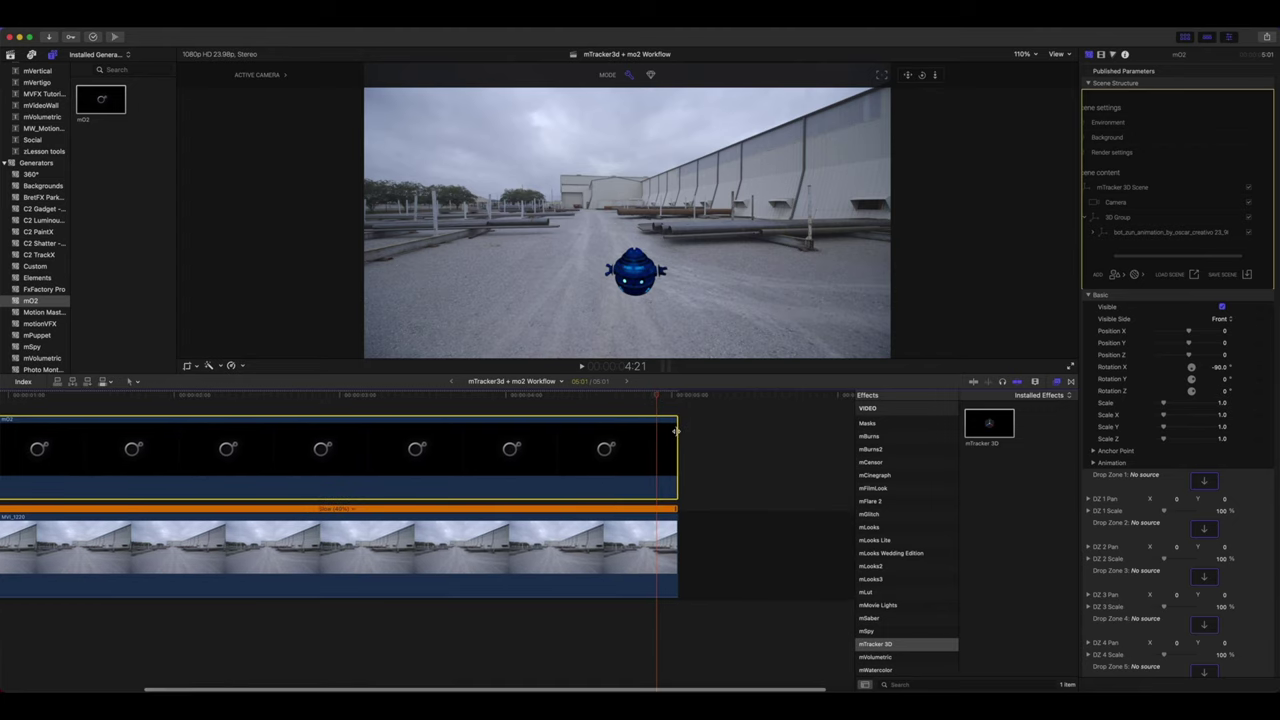
# Scale the robot to 2.73 and raise it to Position Y 0.8 so it floats
pyautogui.click(1113, 233)
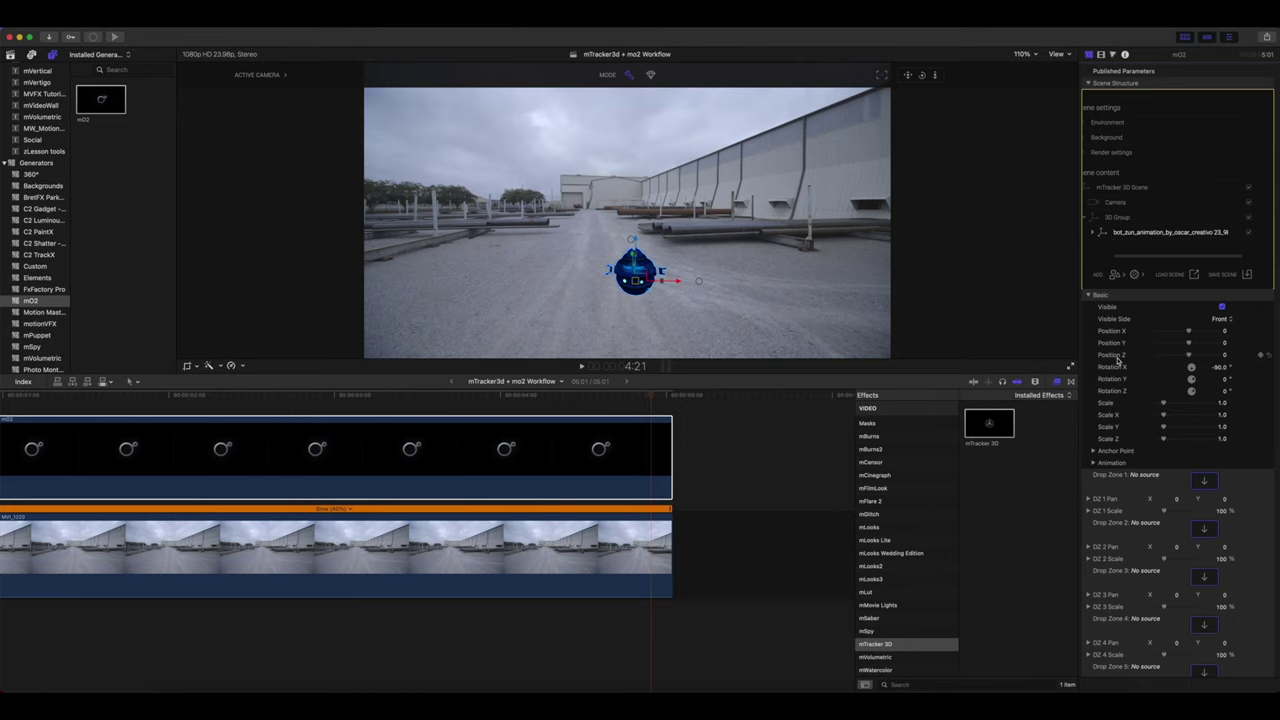
pyautogui.moveTo(1163, 403); pyautogui.dragTo(1176, 404)
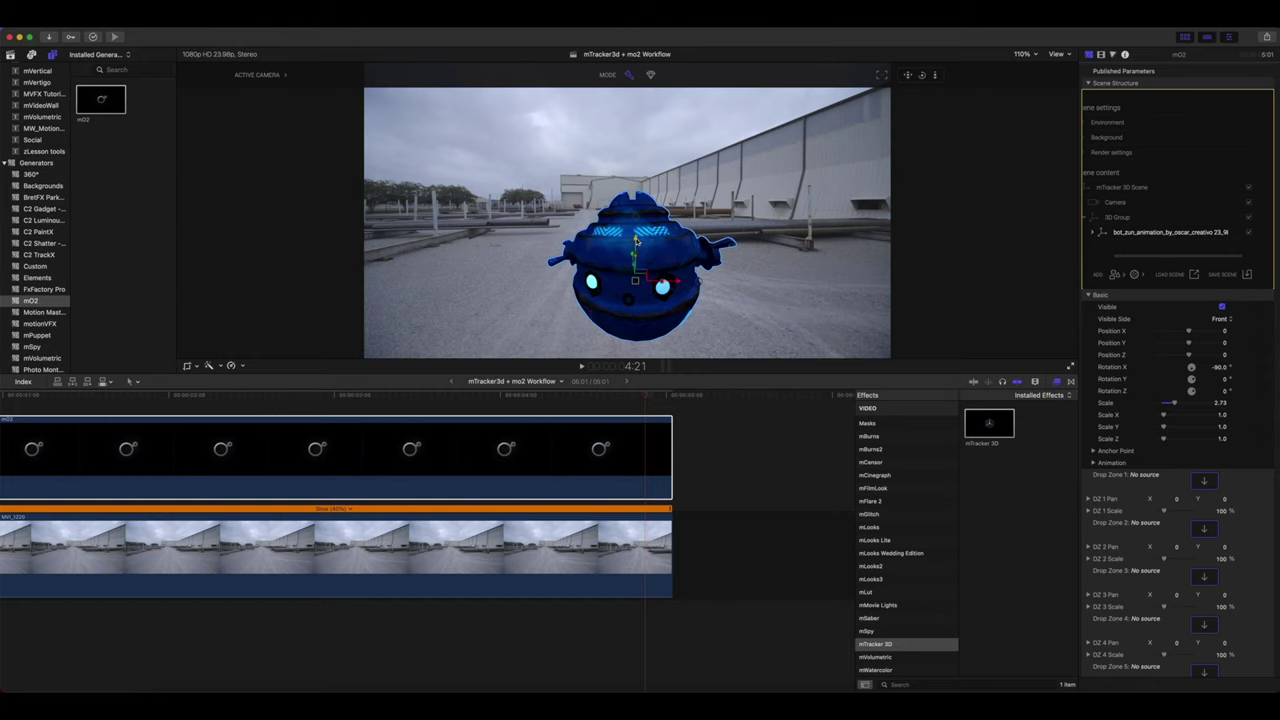
pyautogui.moveTo(636, 240); pyautogui.dragTo(634, 207)
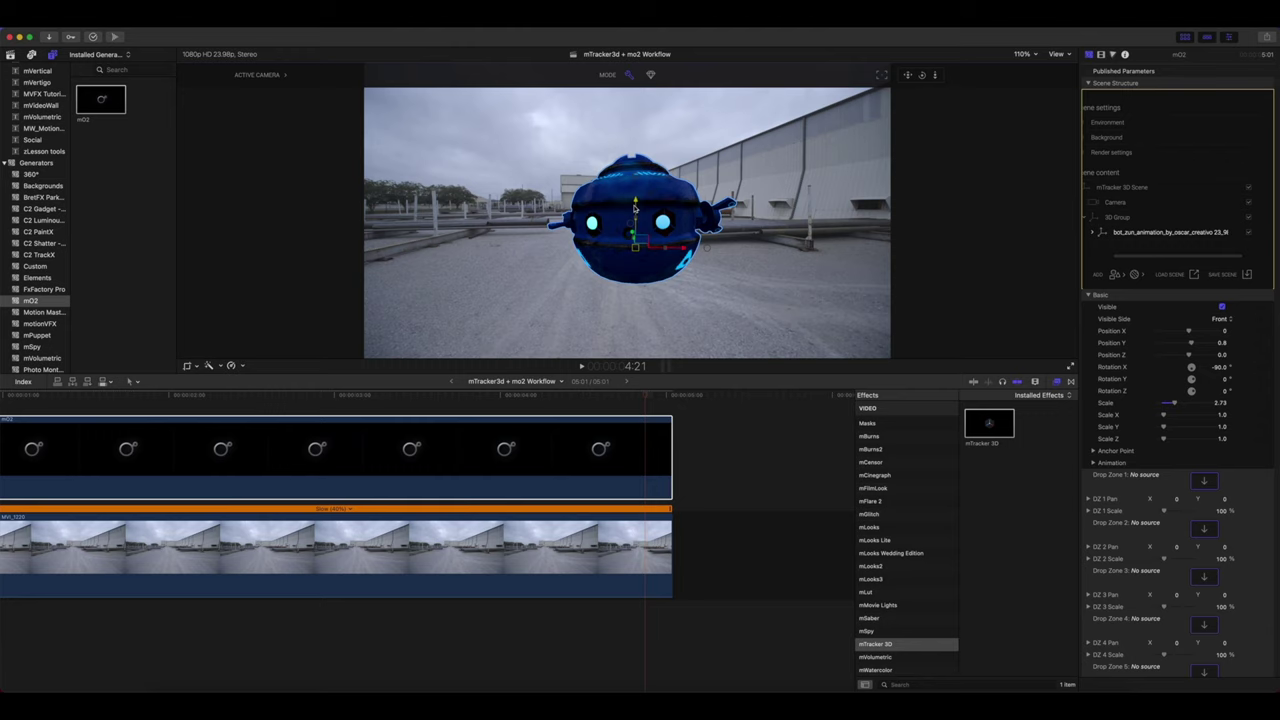
pyautogui.click(651, 76)
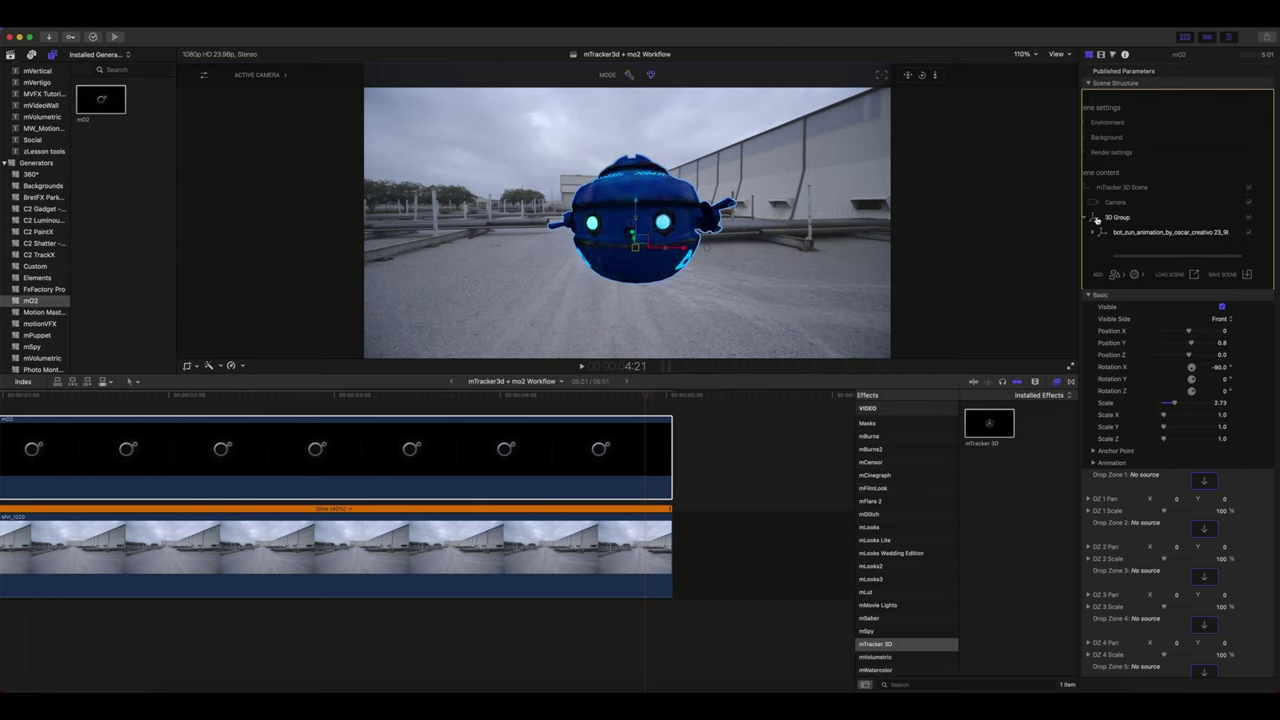
# Add a Plane primitive to the 3D Group and scale it up to spread under the robot
pyautogui.click(1097, 218)
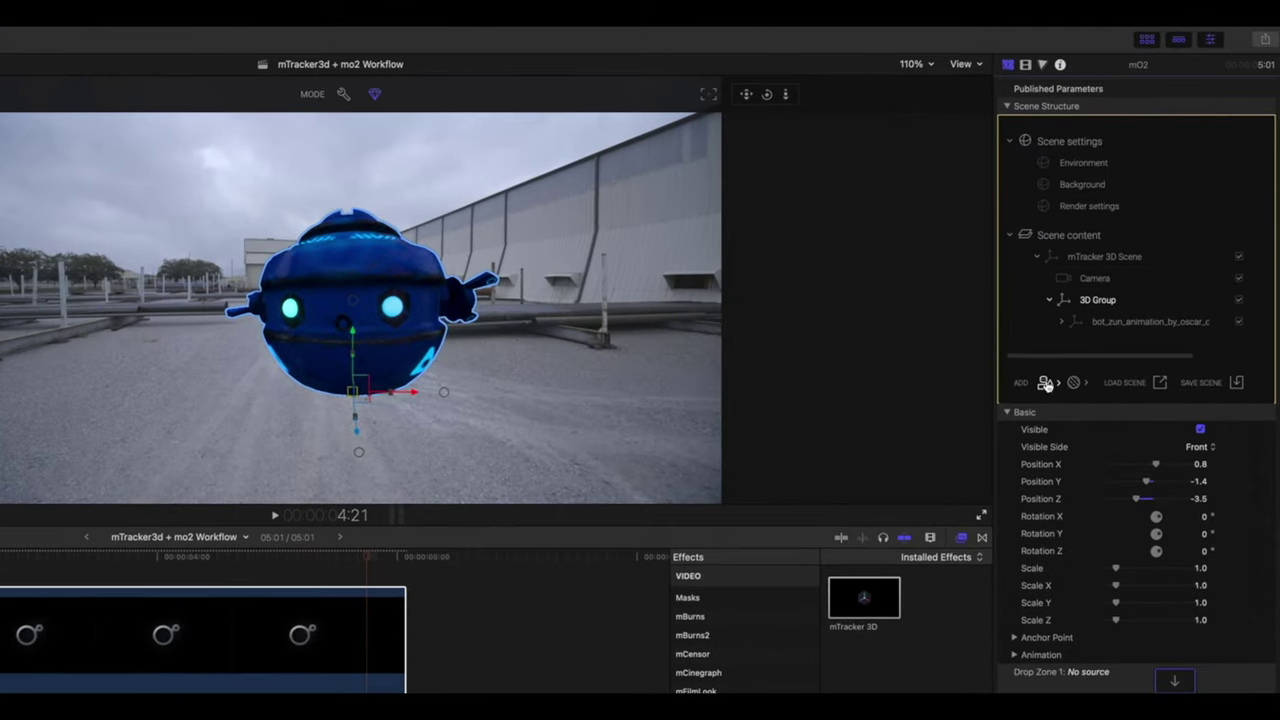
pyautogui.click(1060, 361)
pyautogui.moveTo(1094, 386)
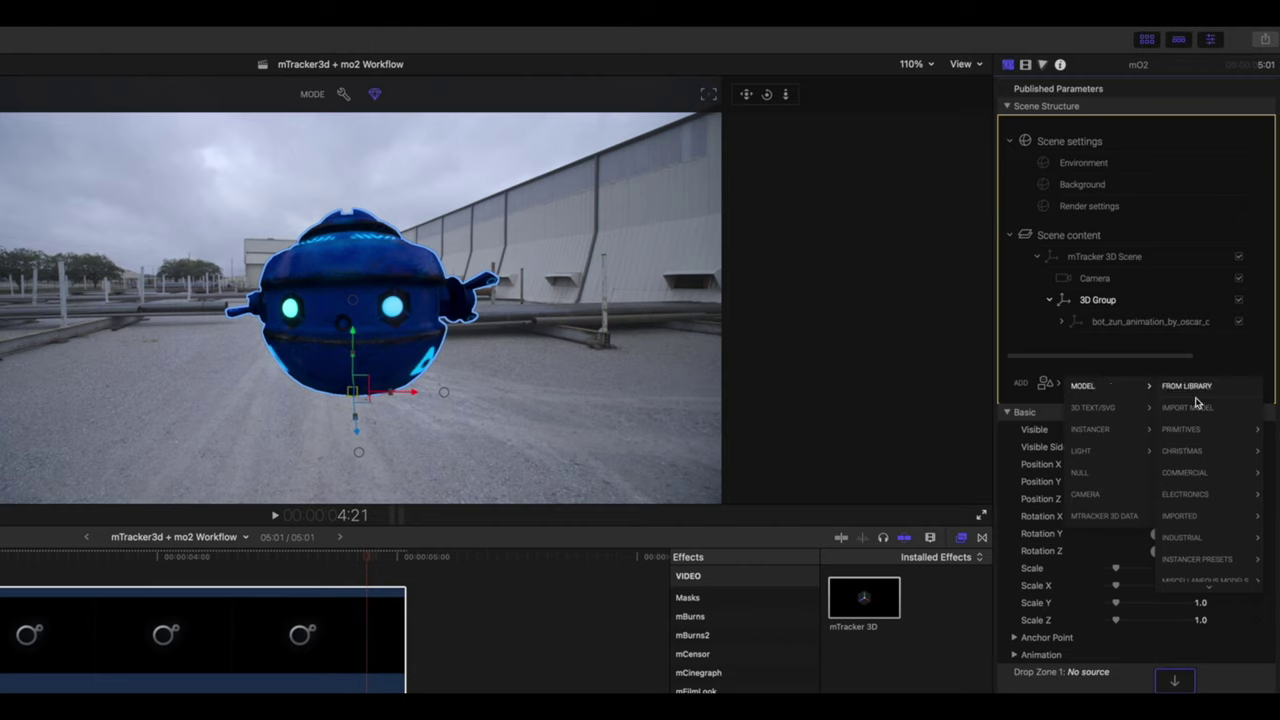
pyautogui.moveTo(1187, 432)
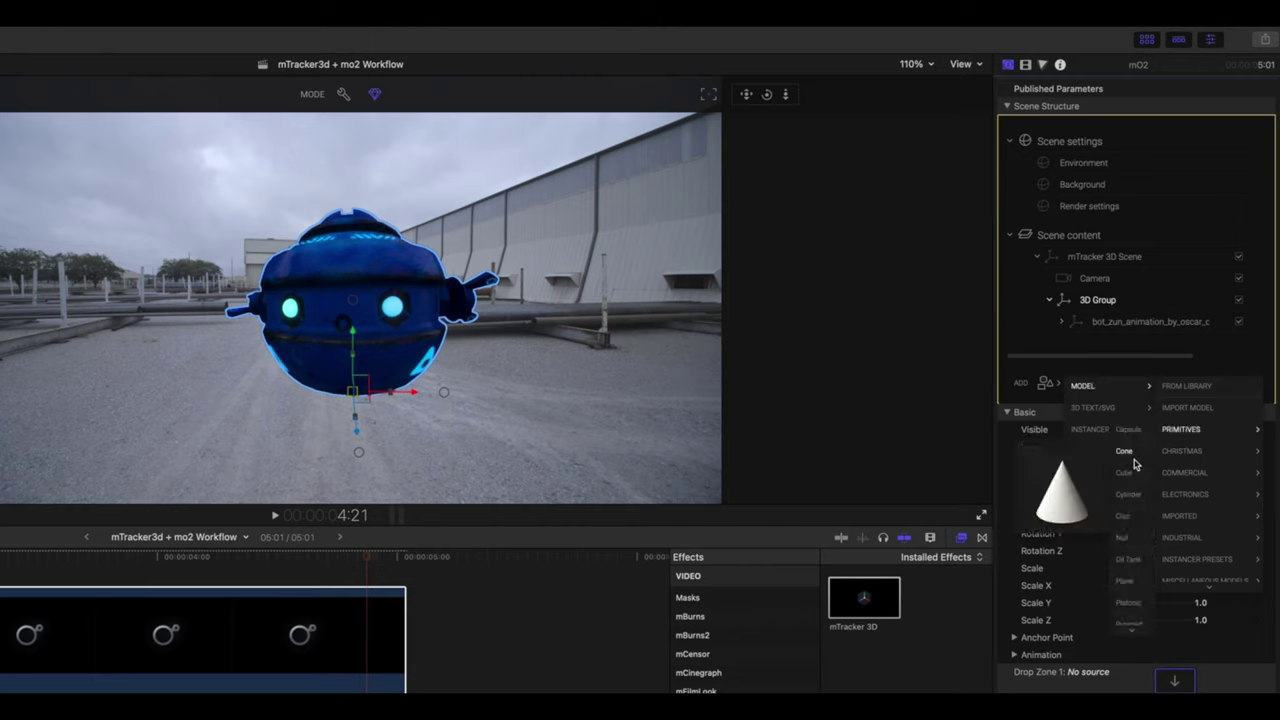
pyautogui.click(1123, 582)
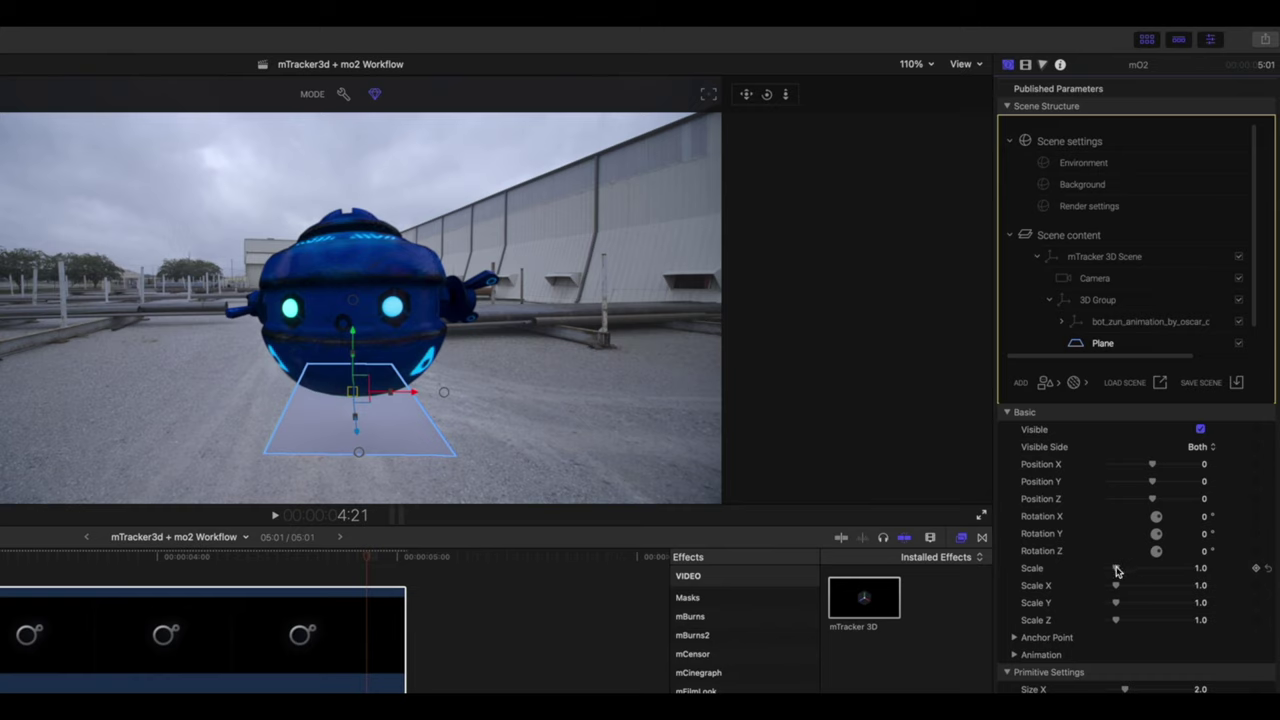
pyautogui.moveTo(1116, 570); pyautogui.dragTo(1197, 568)
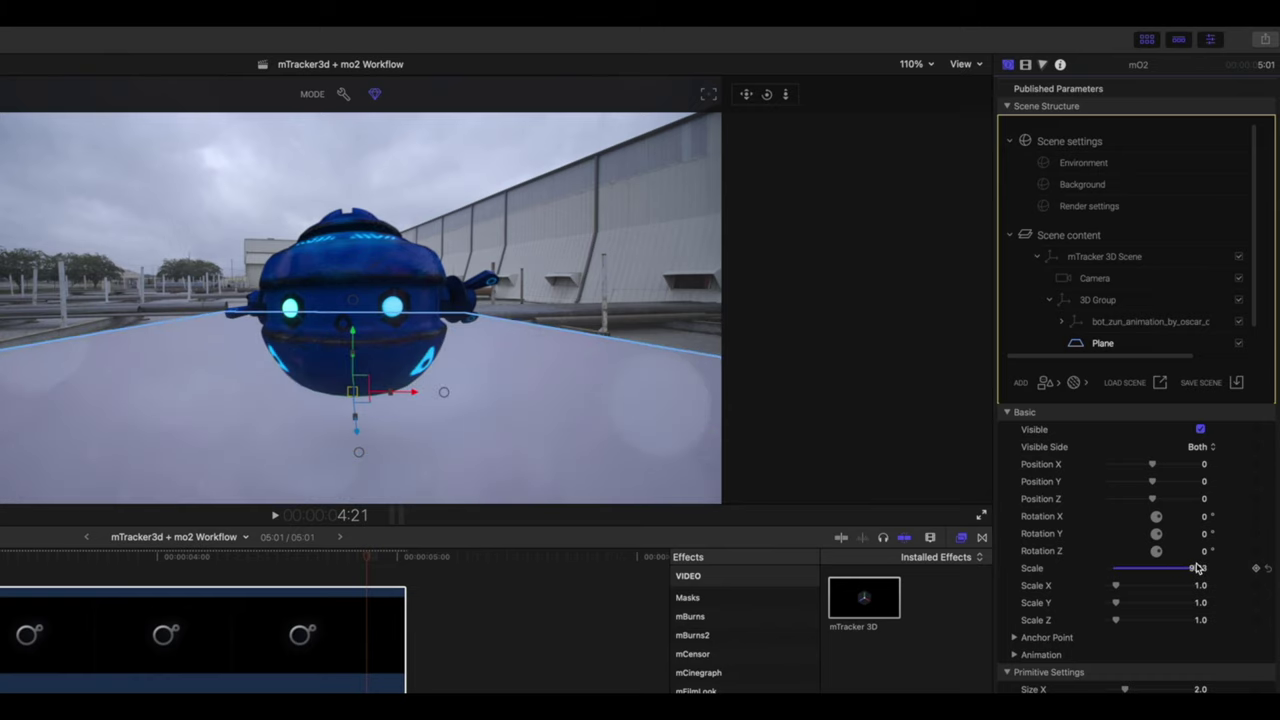
pyautogui.click(1075, 383)
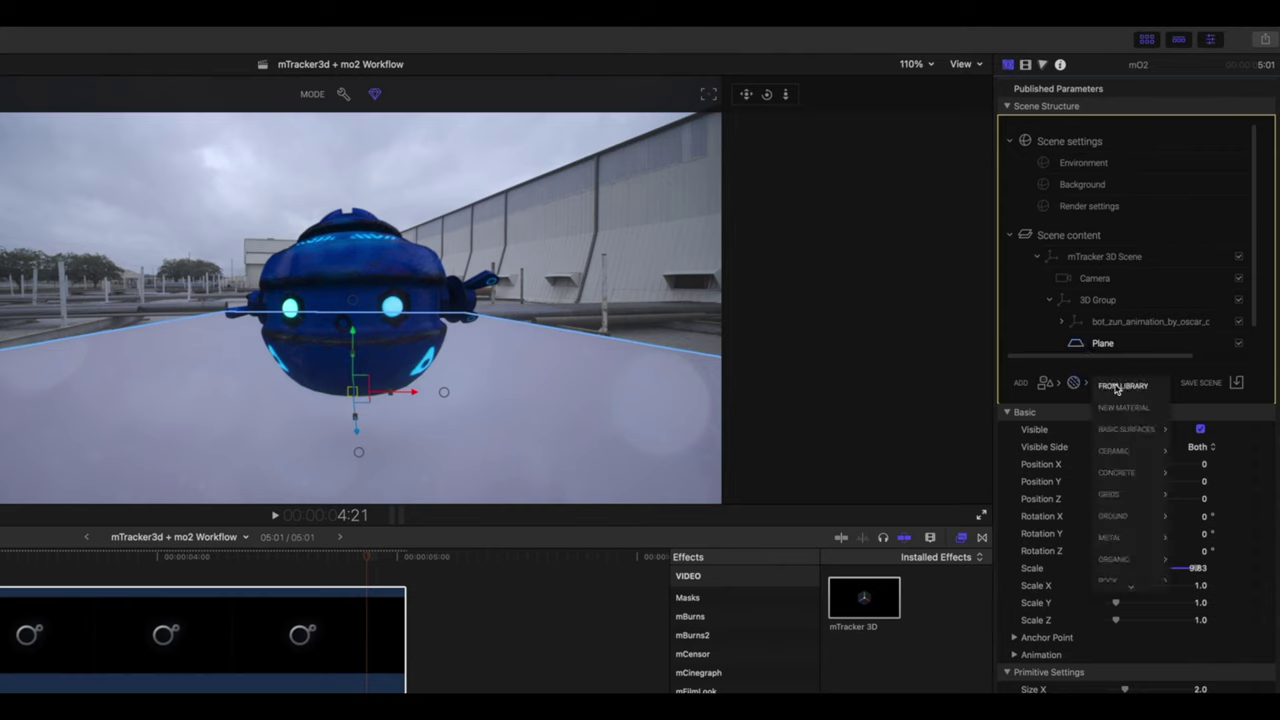
# Give the plane a new material with Opacity Mode set to Shadow Catcher
pyautogui.click(1114, 408)
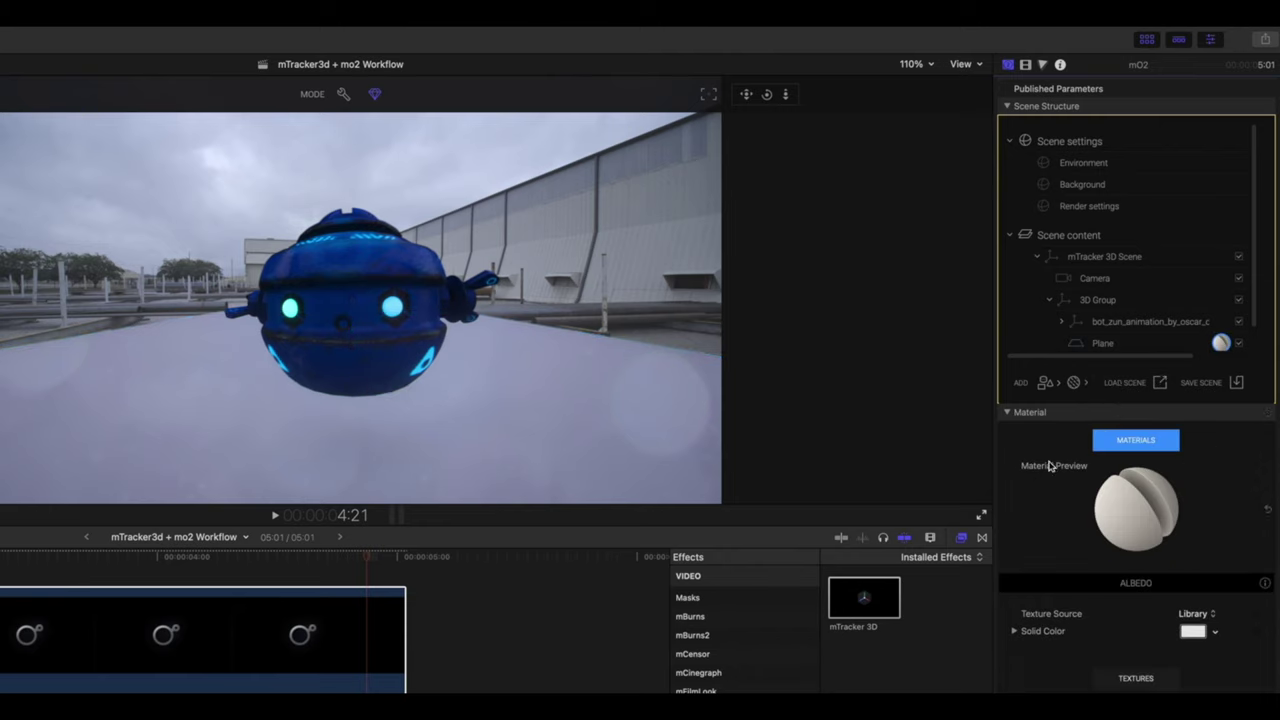
pyautogui.scroll(-15, 1066, 511)
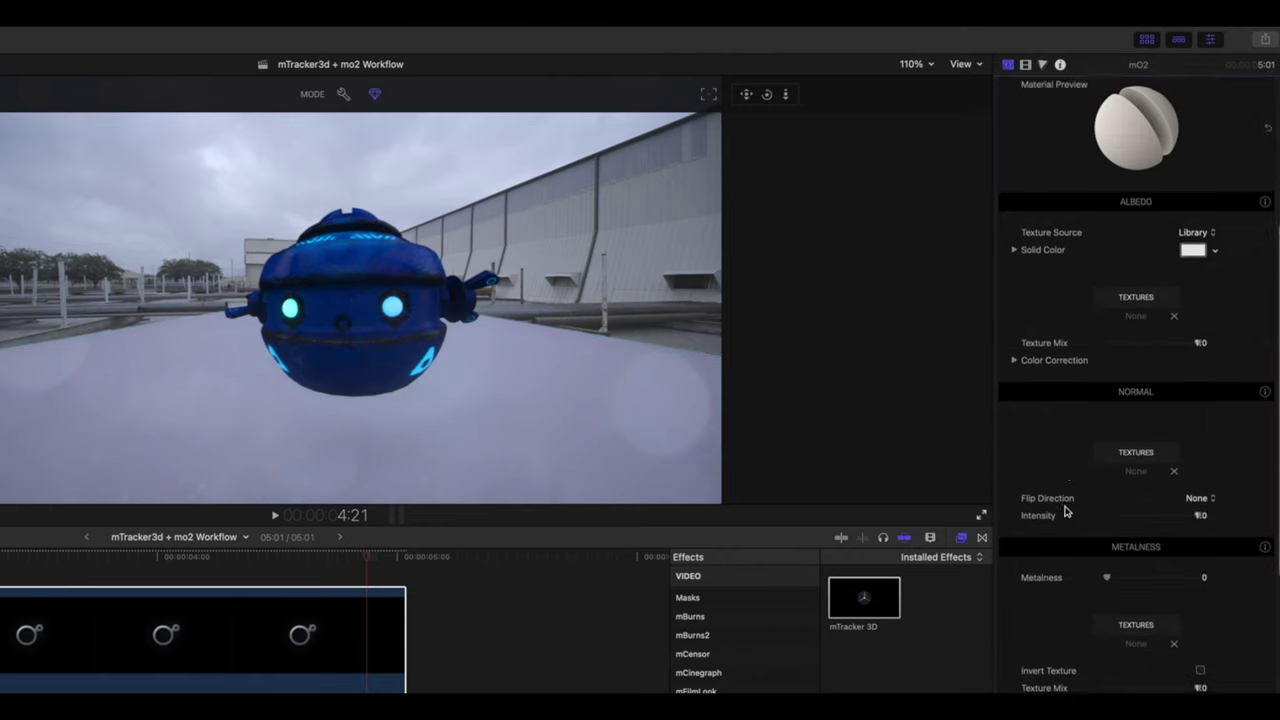
pyautogui.scroll(-2, 1066, 511)
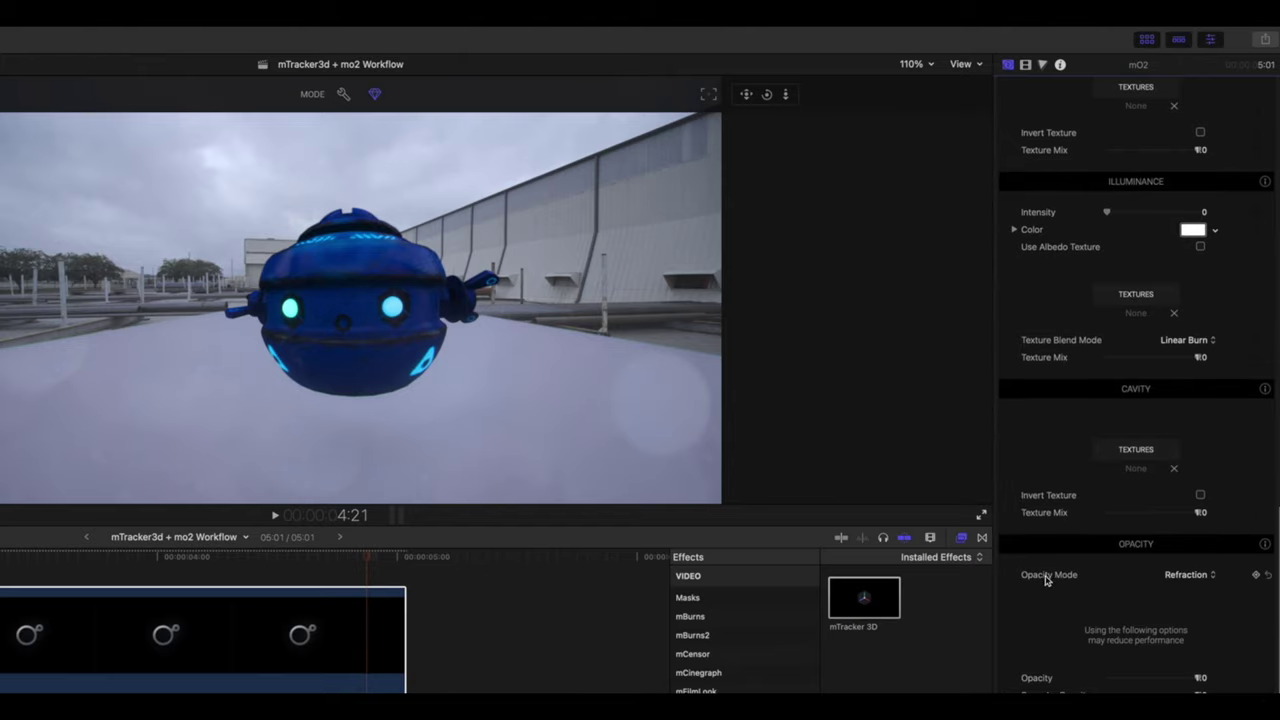
pyautogui.click(1185, 576)
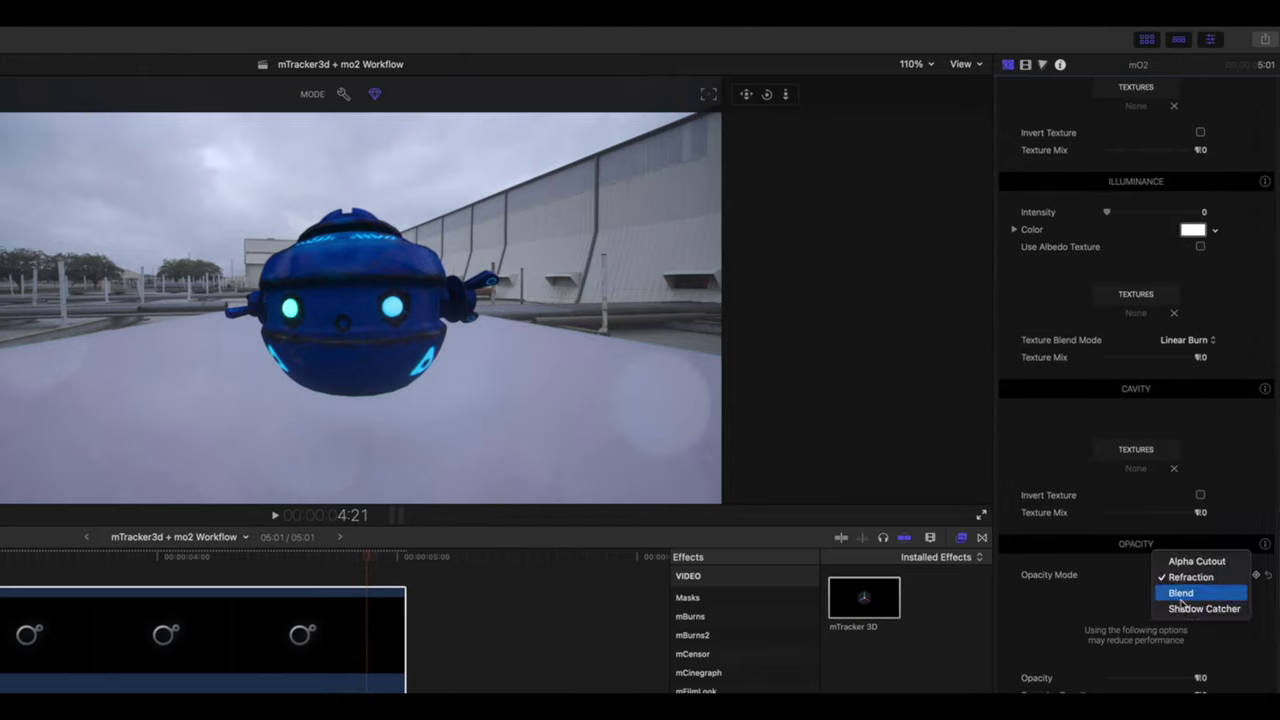
pyautogui.click(1204, 608)
pyautogui.scroll(17, 1066, 586)
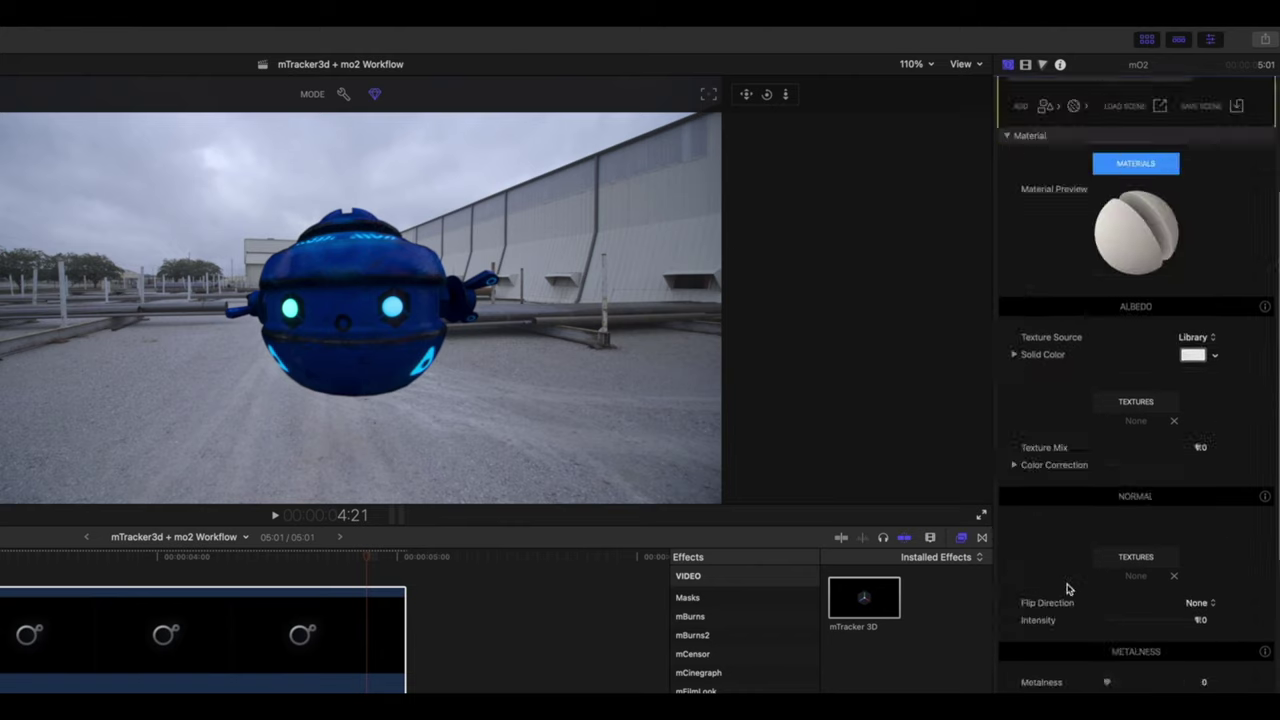
# Return to the robot model, fit the timeline, and reselect the mO2 clip's 3D Group
pyautogui.click(1088, 323)
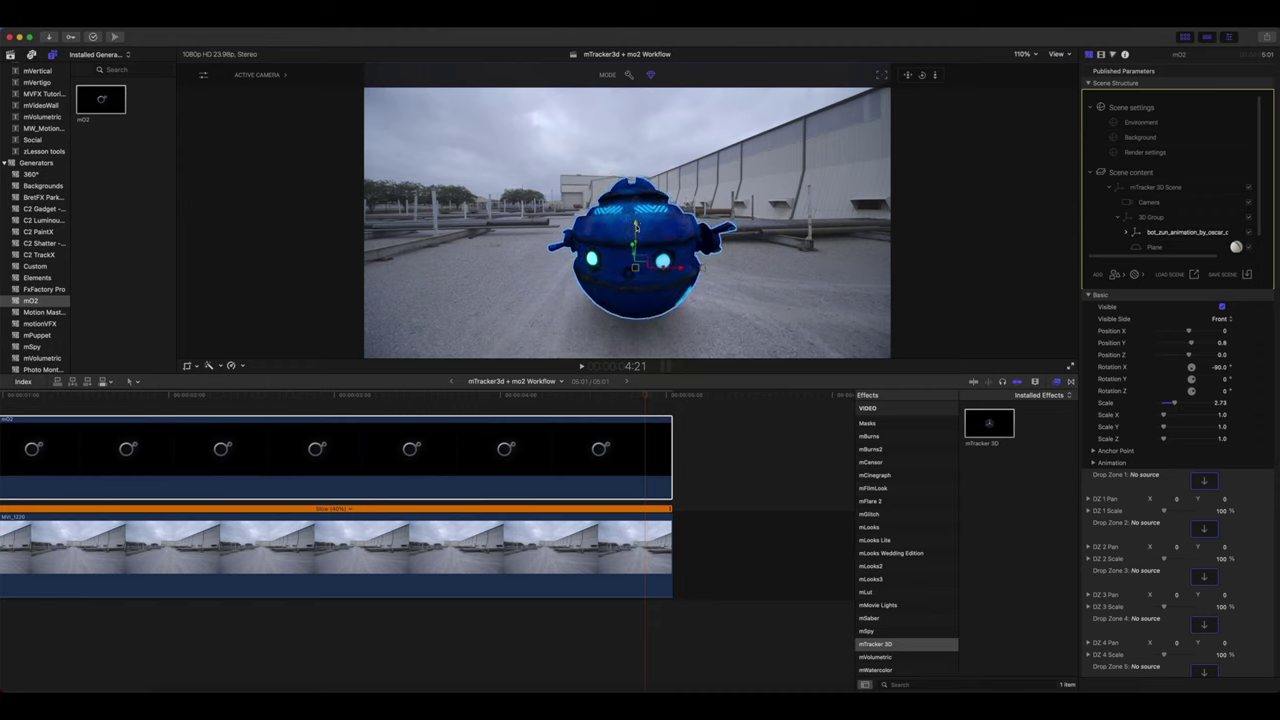
pyautogui.hotkey('shift', 'z')
pyautogui.click(105, 420)
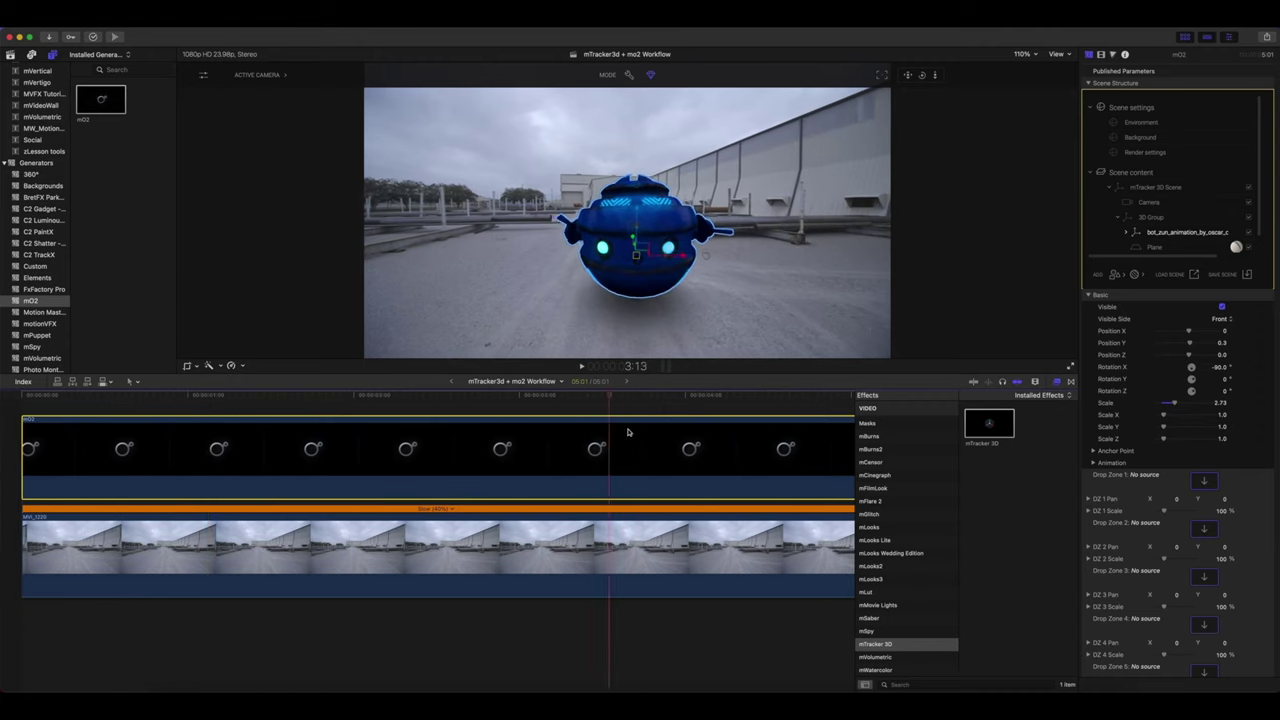
pyautogui.hscroll(5, 755, 427)
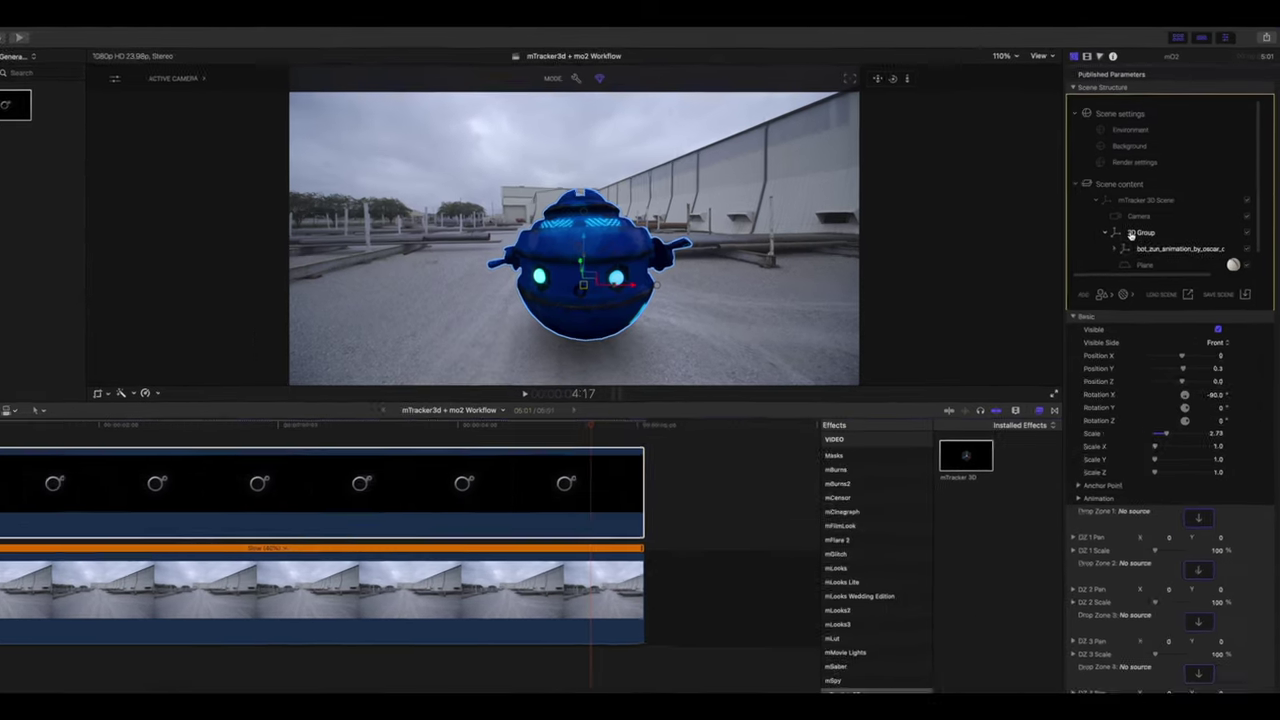
pyautogui.click(1131, 232)
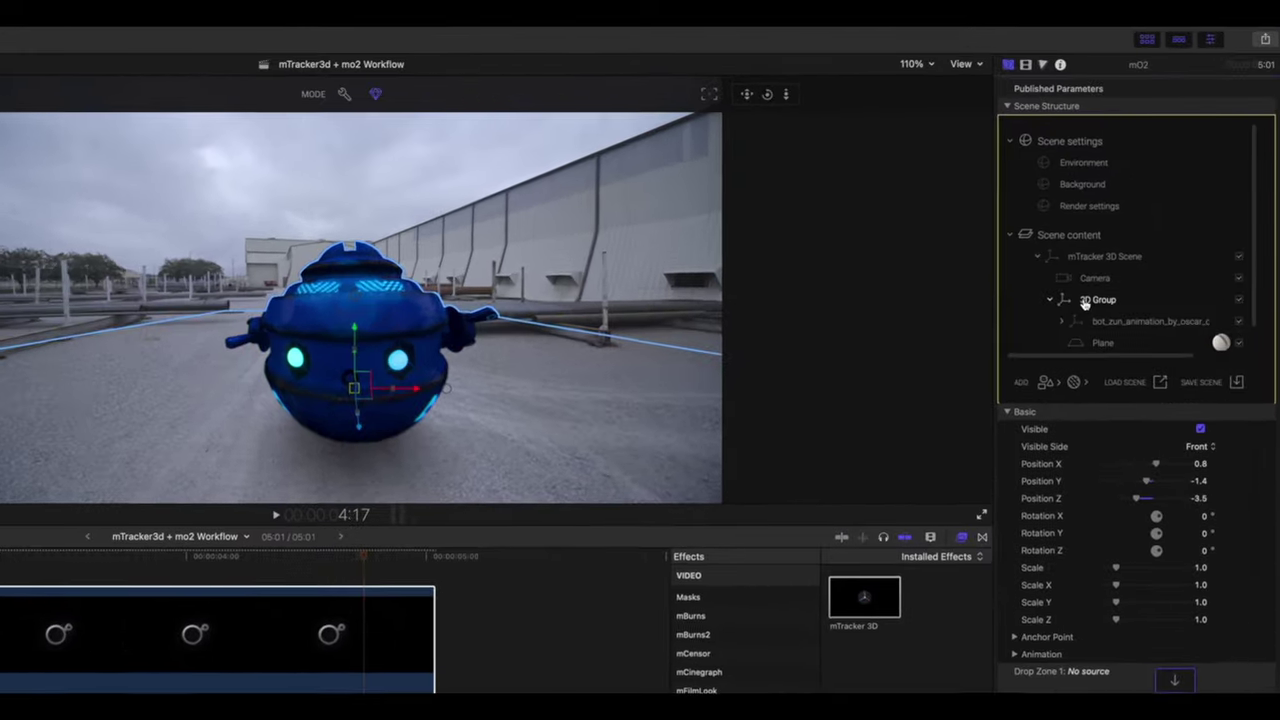
# Add a sphere light, raise it to Position Y 3.8 above the robot, and enable shadows
pyautogui.click(1045, 382)
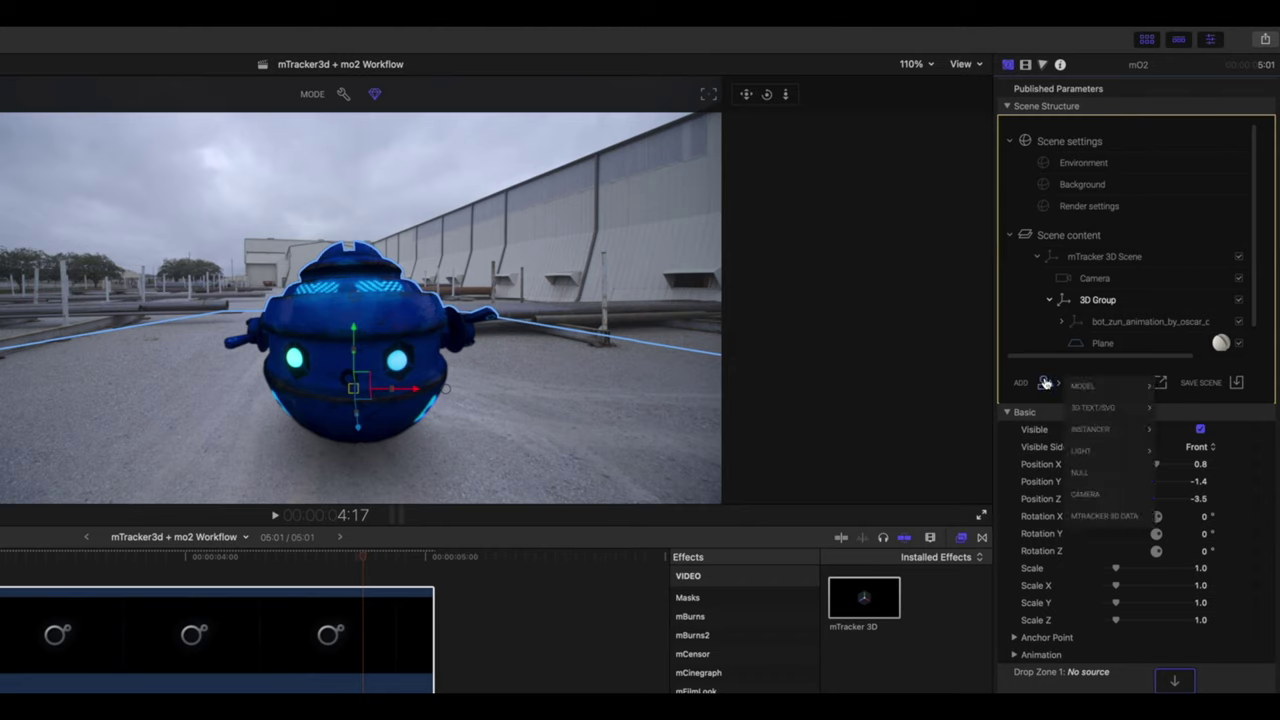
pyautogui.moveTo(1089, 451)
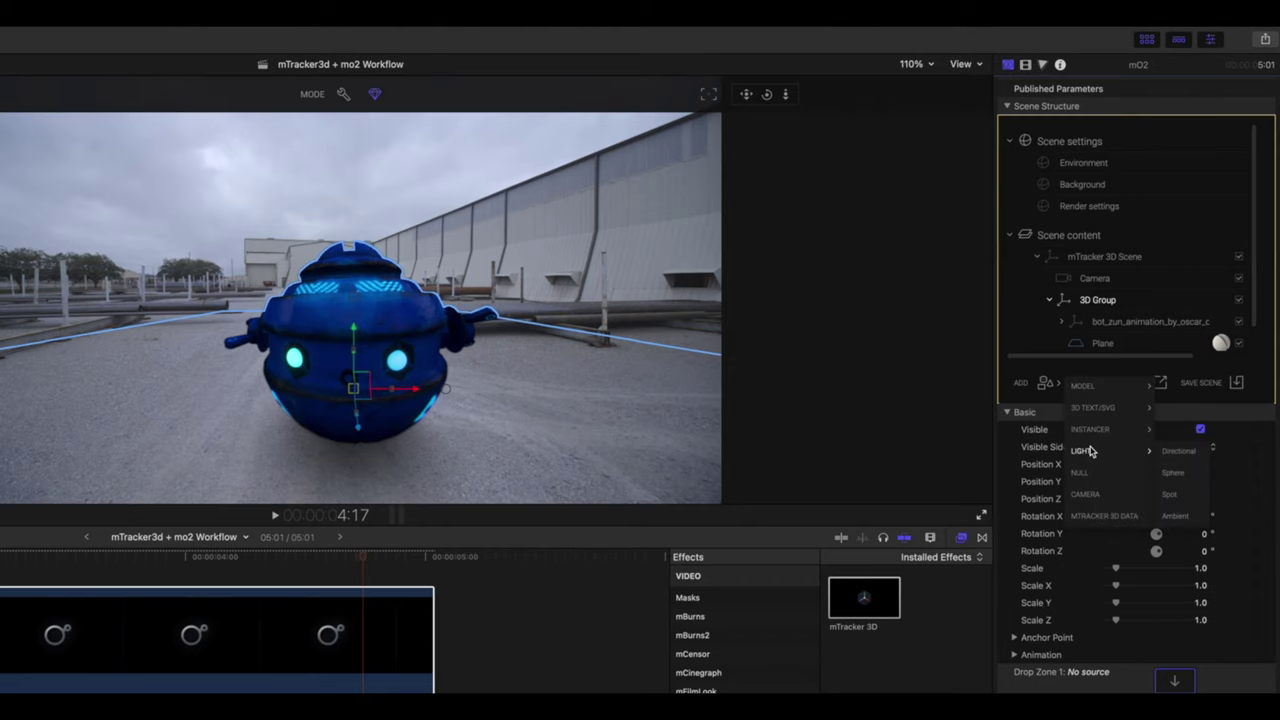
pyautogui.click(1175, 475)
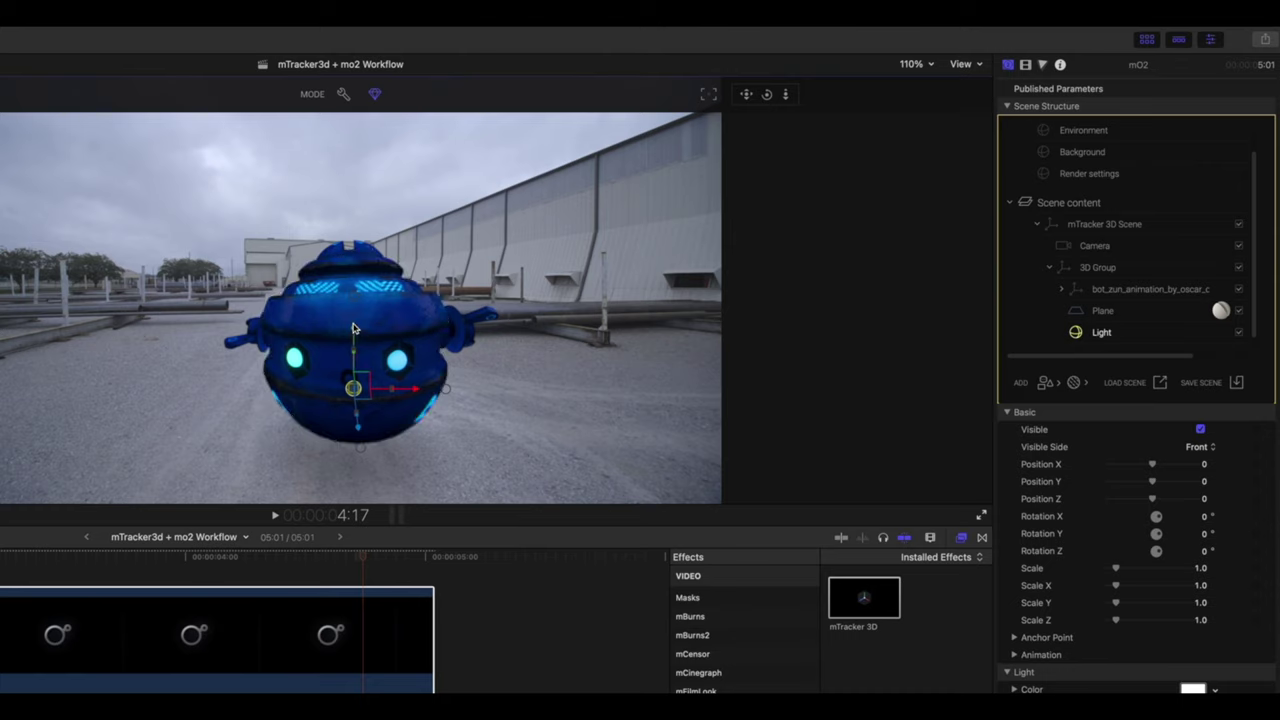
pyautogui.moveTo(357, 333); pyautogui.dragTo(363, 108)
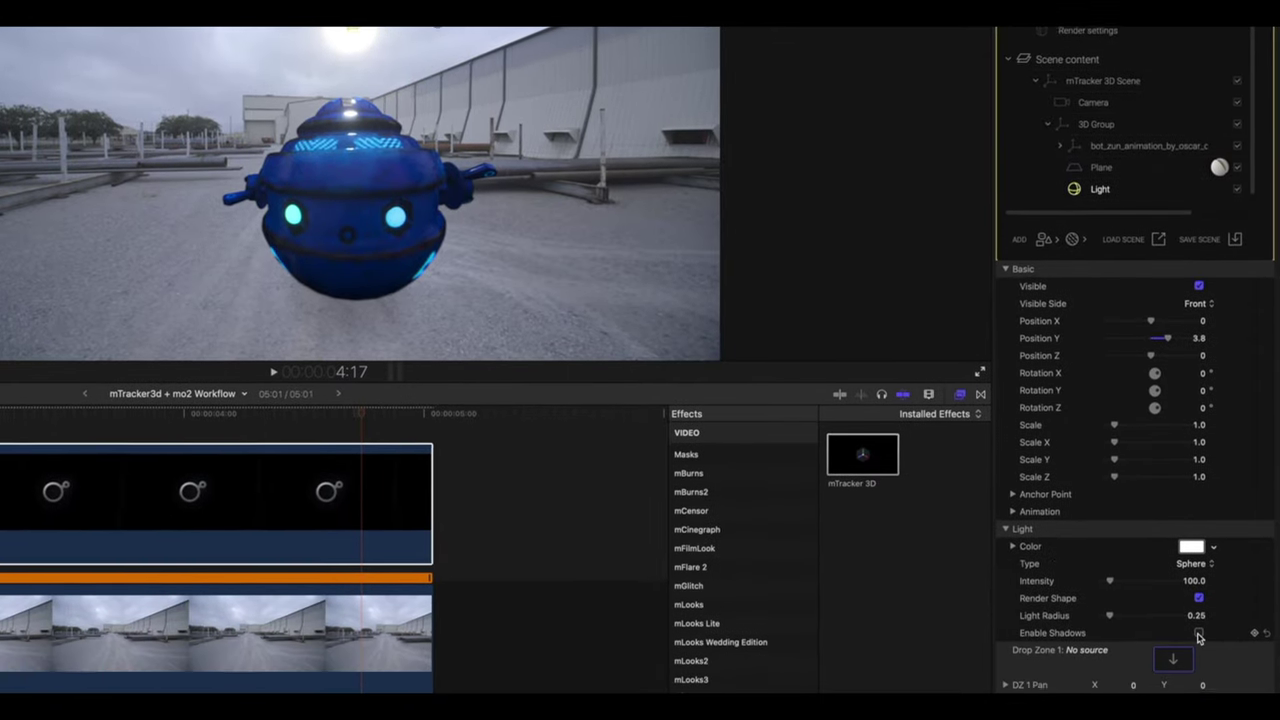
pyautogui.click(1199, 634)
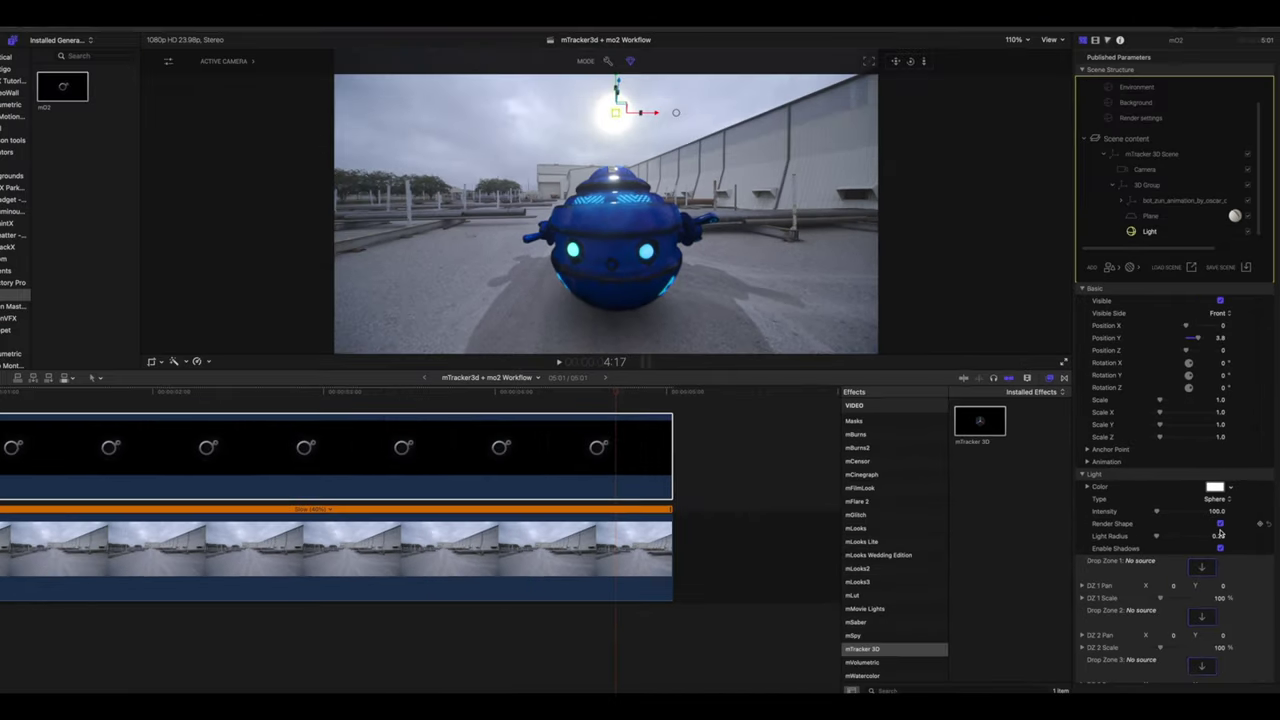
# Hide the light's glowing sphere and set Intensity 1210 with Light Radius 0.01
pyautogui.click(1221, 524)
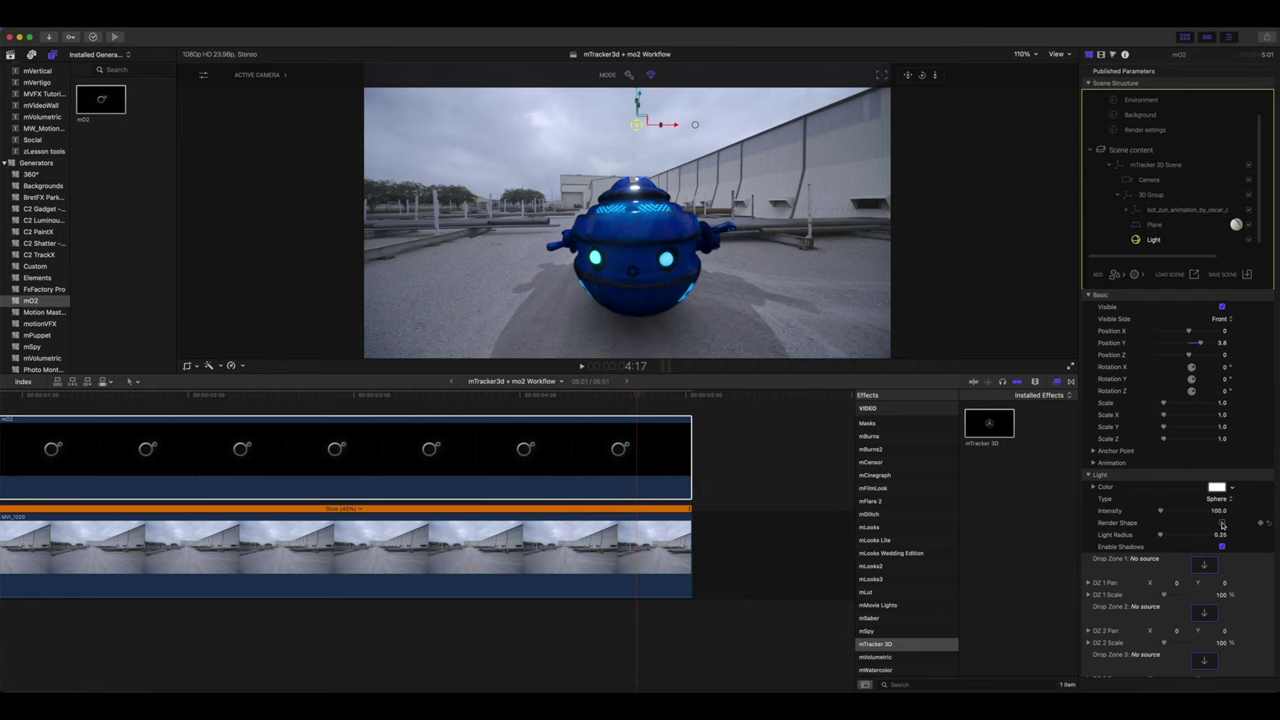
pyautogui.moveTo(1200, 342); pyautogui.dragTo(1219, 342)
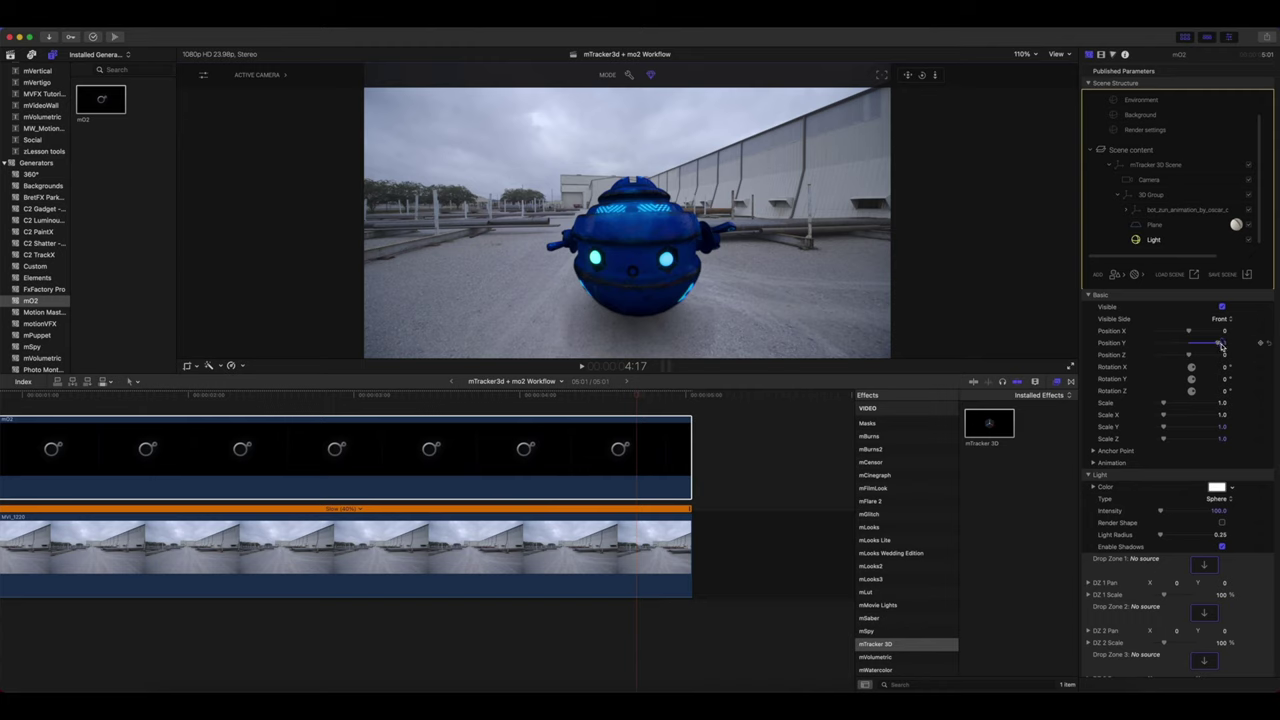
pyautogui.moveTo(1218, 510); pyautogui.dragTo(1218, 511)
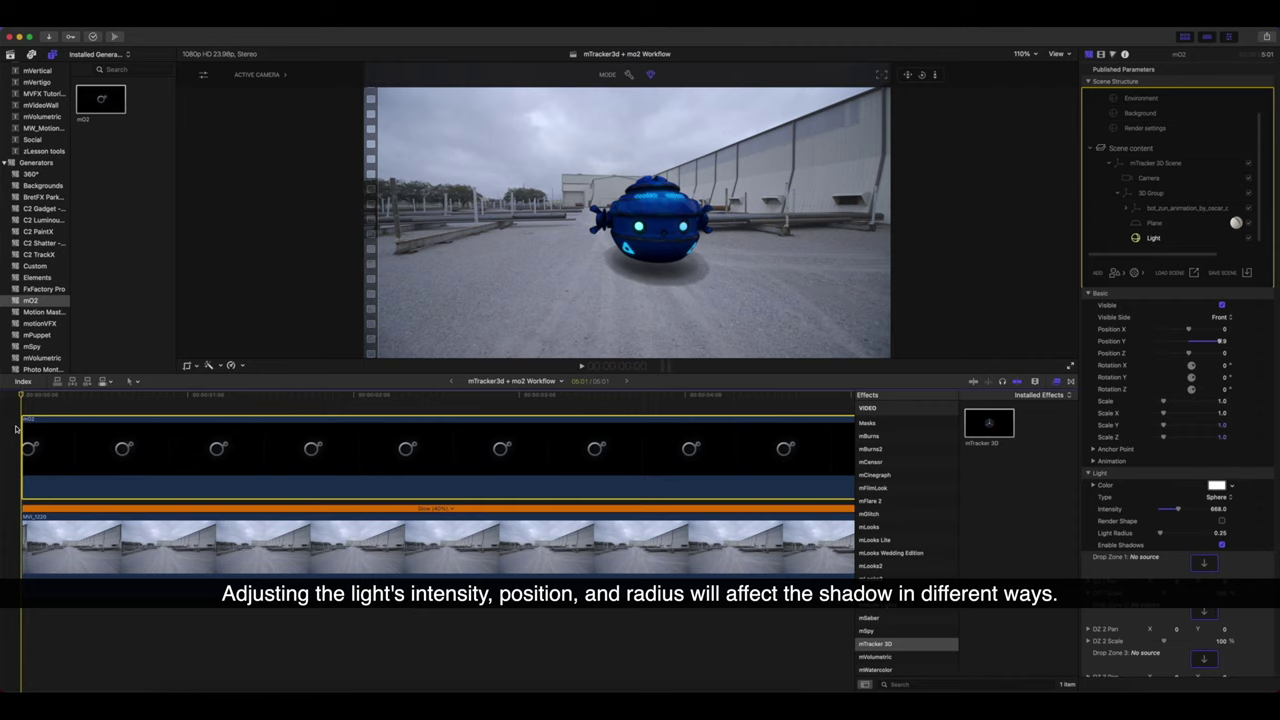
pyautogui.moveTo(1221, 342); pyautogui.dragTo(1224, 342)
pyautogui.scroll(1, 1215, 510)
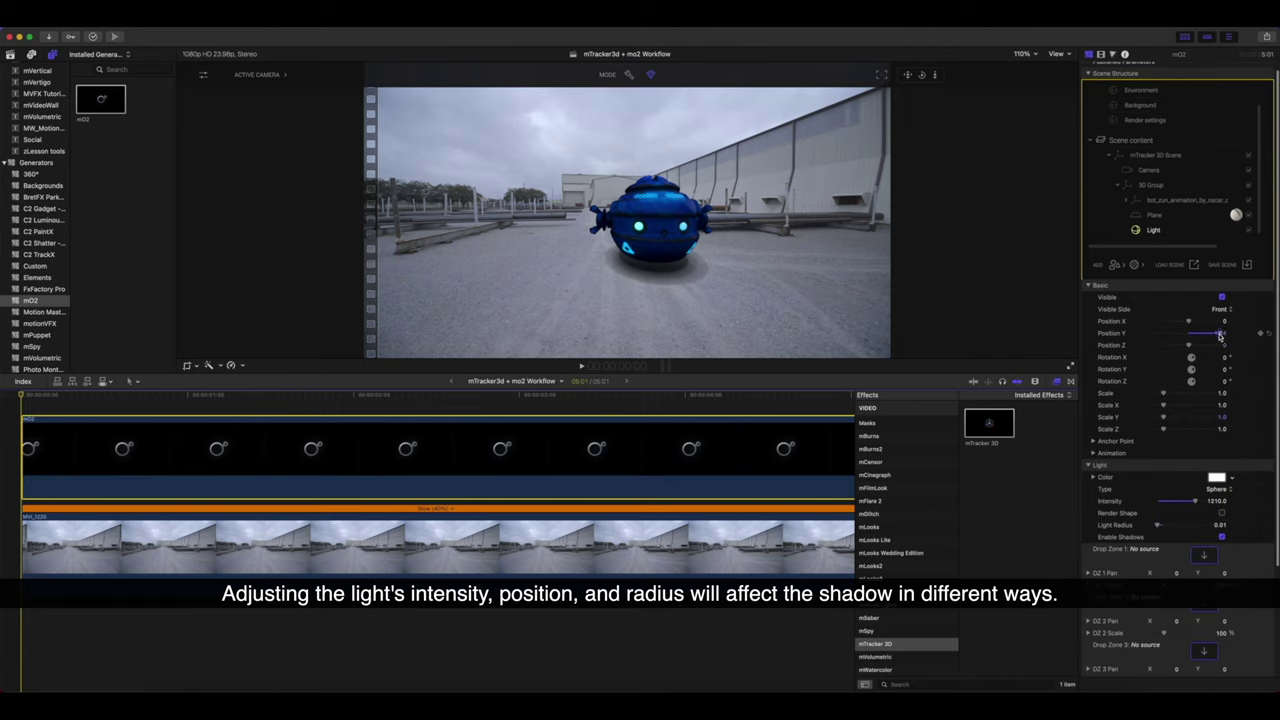
pyautogui.moveTo(1219, 337); pyautogui.dragTo(1228, 337)
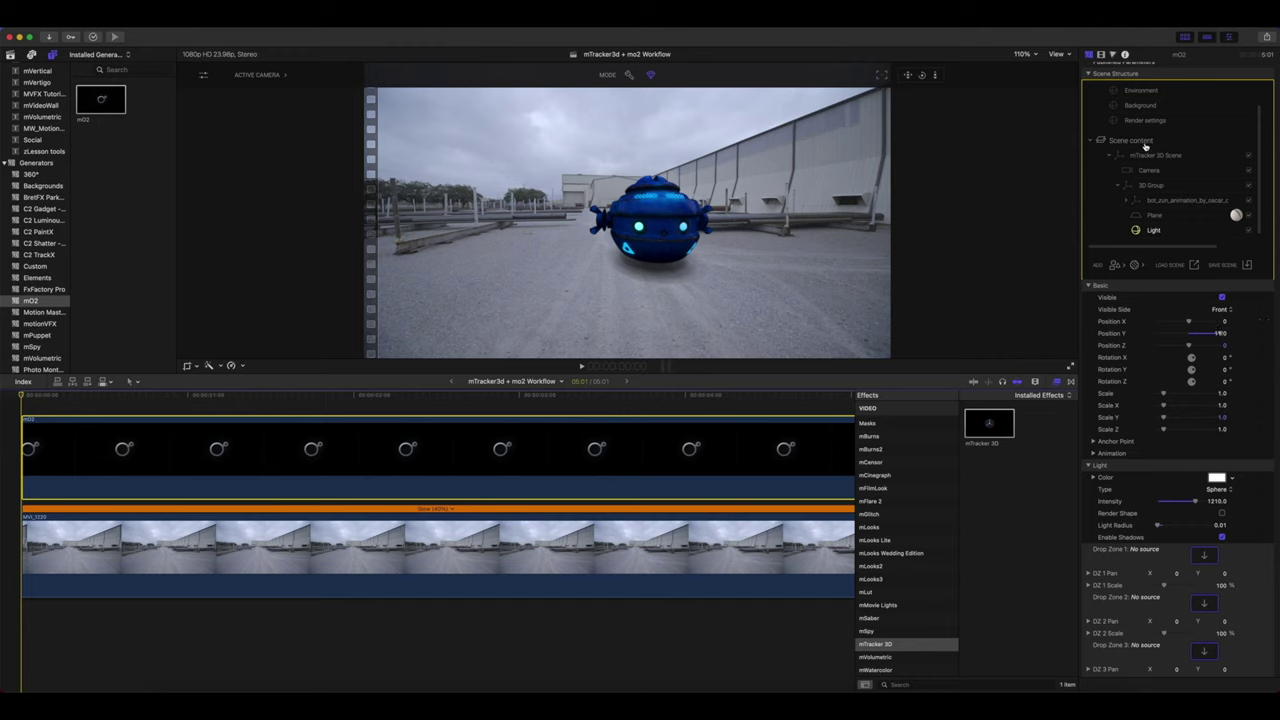
pyautogui.scroll(2, 1150, 145)
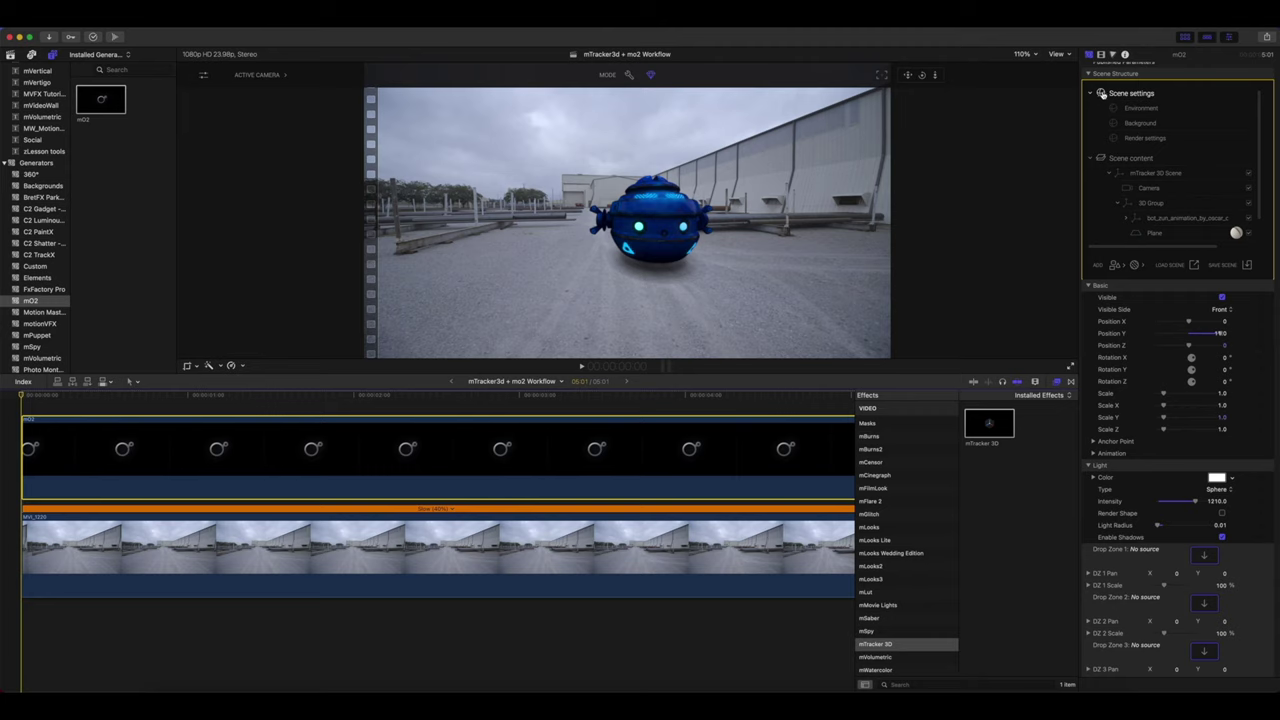
# Apply the Cloudy > Playground panorama as the scene environment
pyautogui.click(1125, 108)
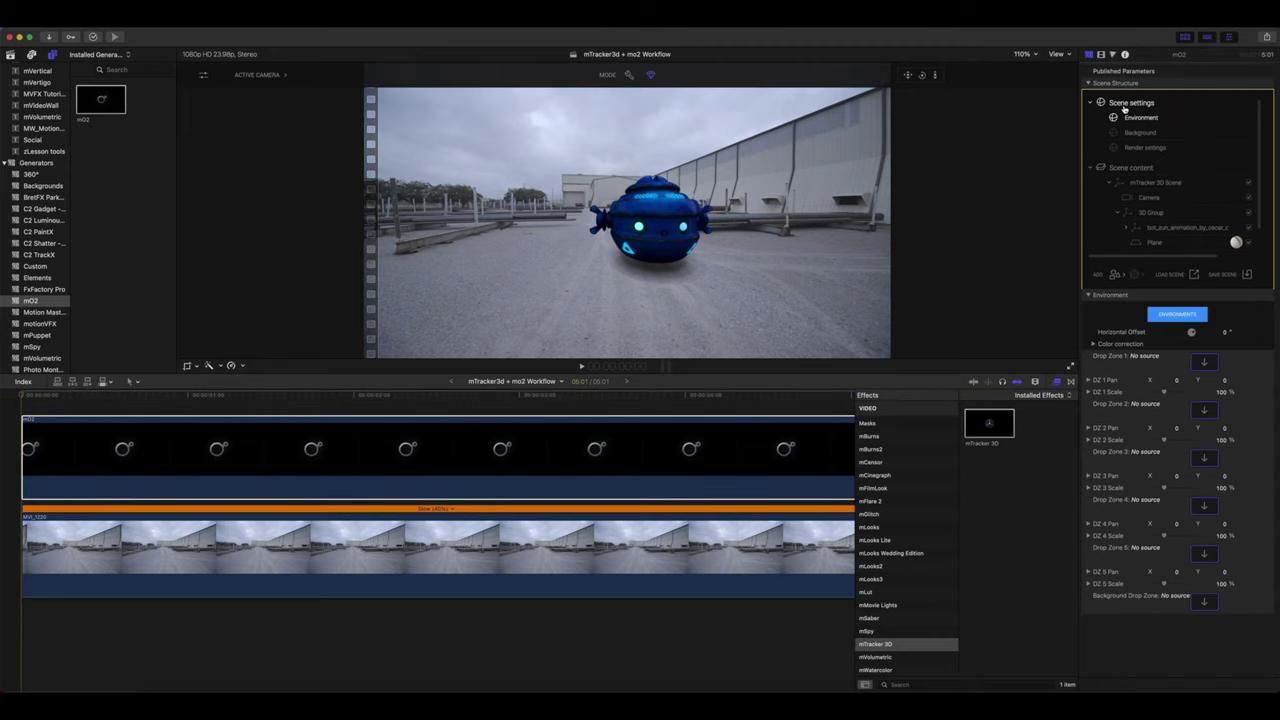
pyautogui.click(1187, 315)
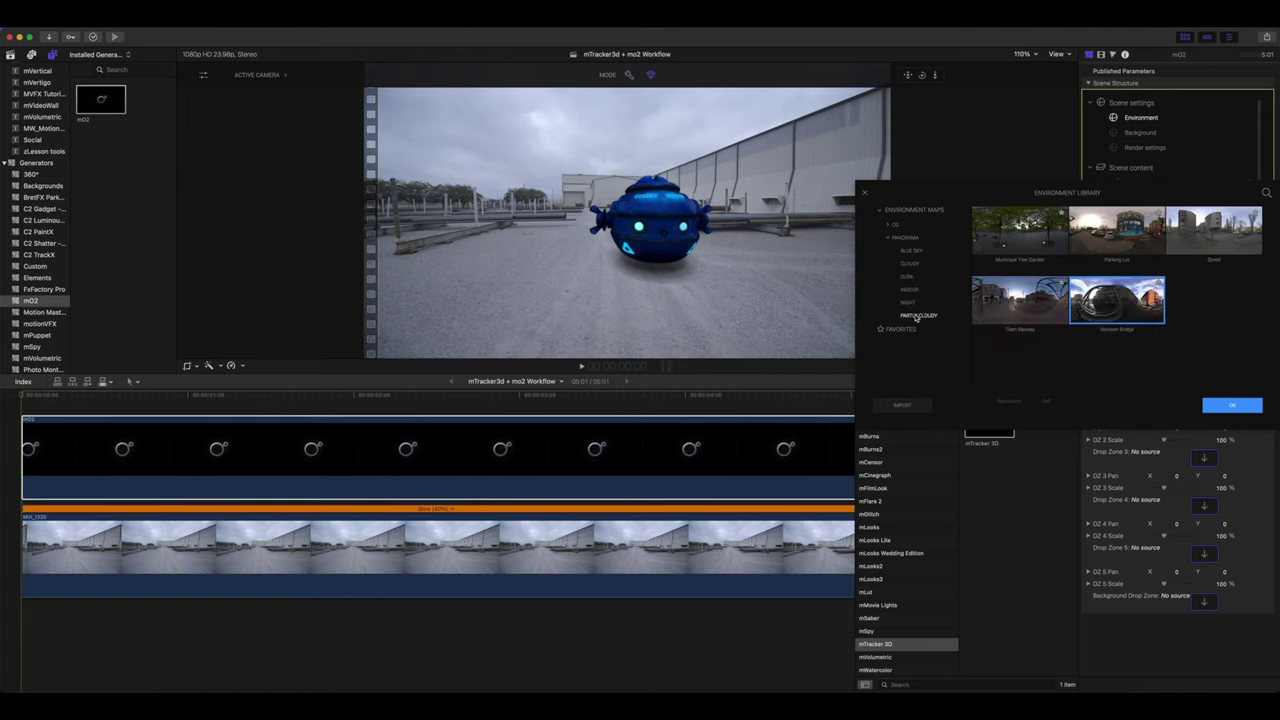
pyautogui.click(909, 264)
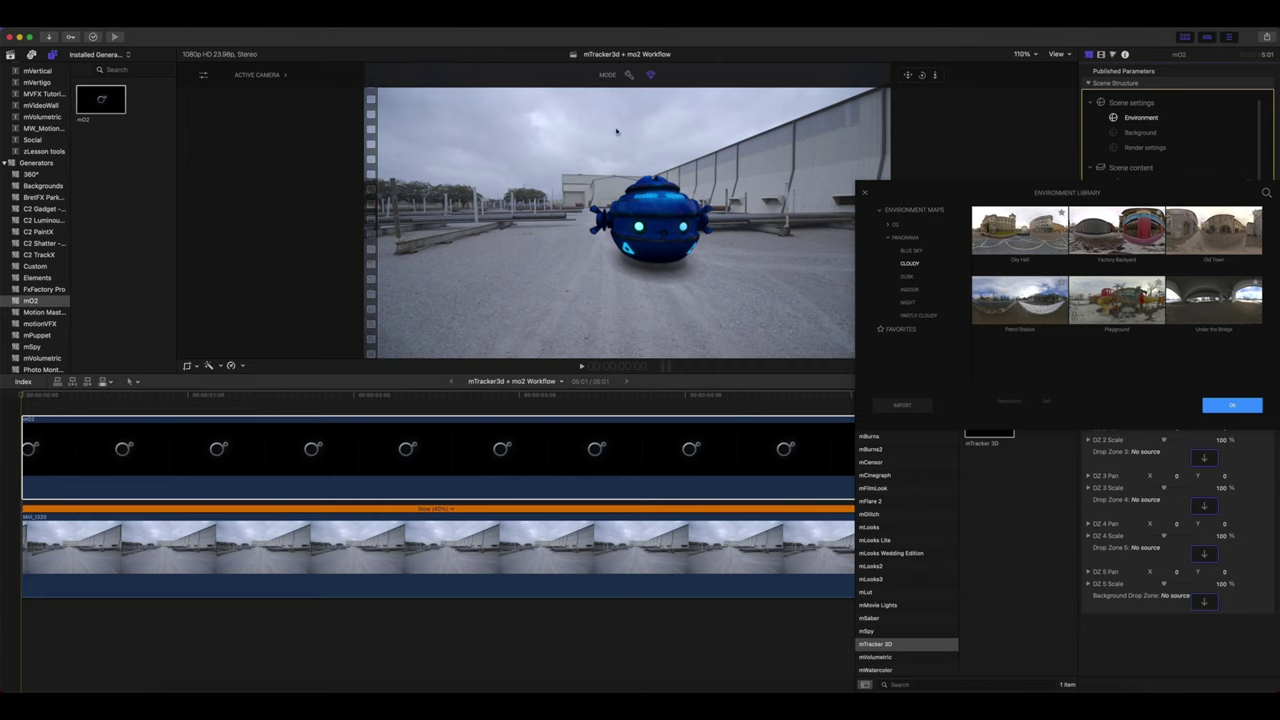
pyautogui.click(1117, 295)
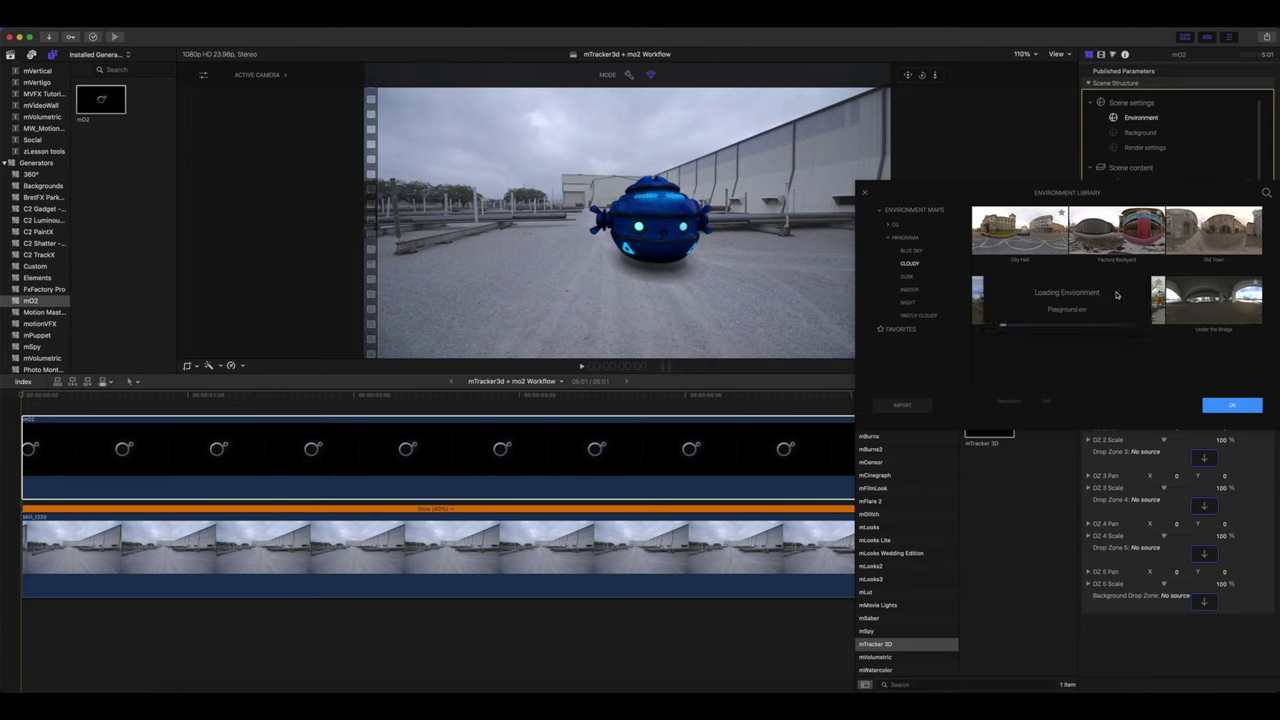
pyautogui.click(1238, 407)
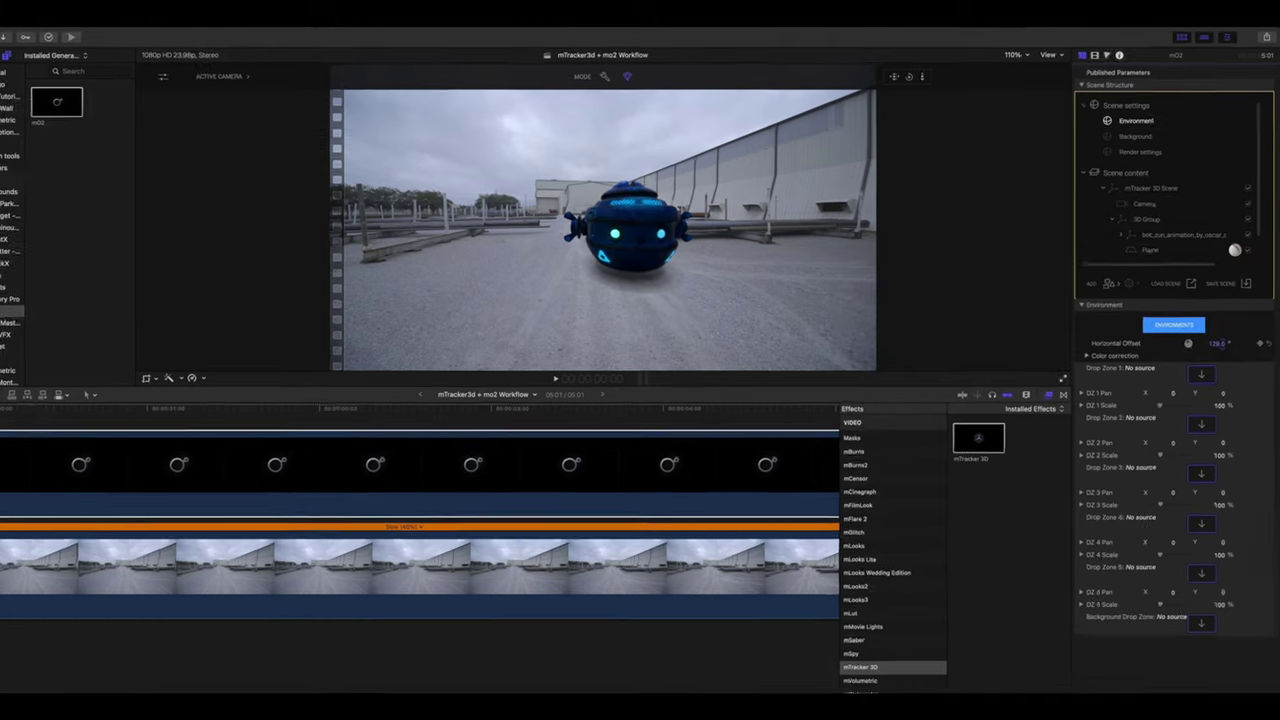
# Rotate the environment to a -42° Horizontal Offset and open the robot clip's Color inspector
pyautogui.moveTo(1224, 332); pyautogui.dragTo(1240, 332)
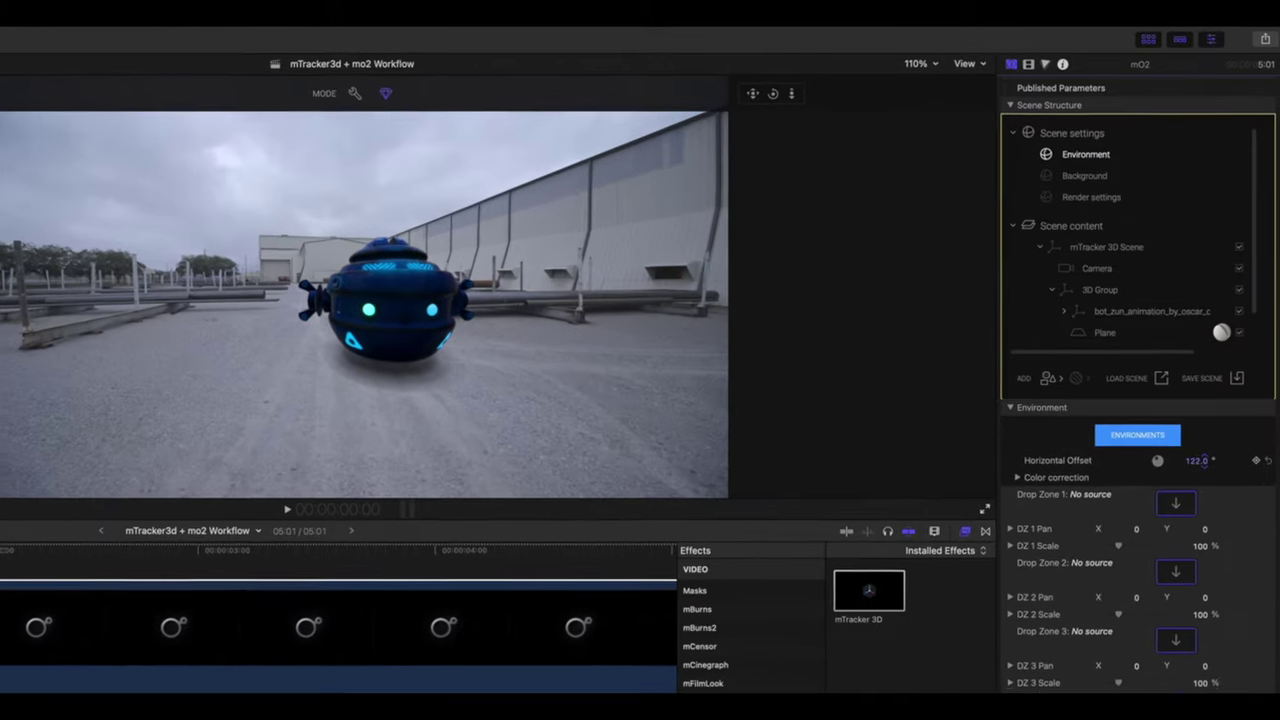
pyautogui.moveTo(1196, 466)
pyautogui.mouseDown()
pyautogui.moveTo(1120, 466)
pyautogui.moveTo(1203, 466)
pyautogui.mouseUp()
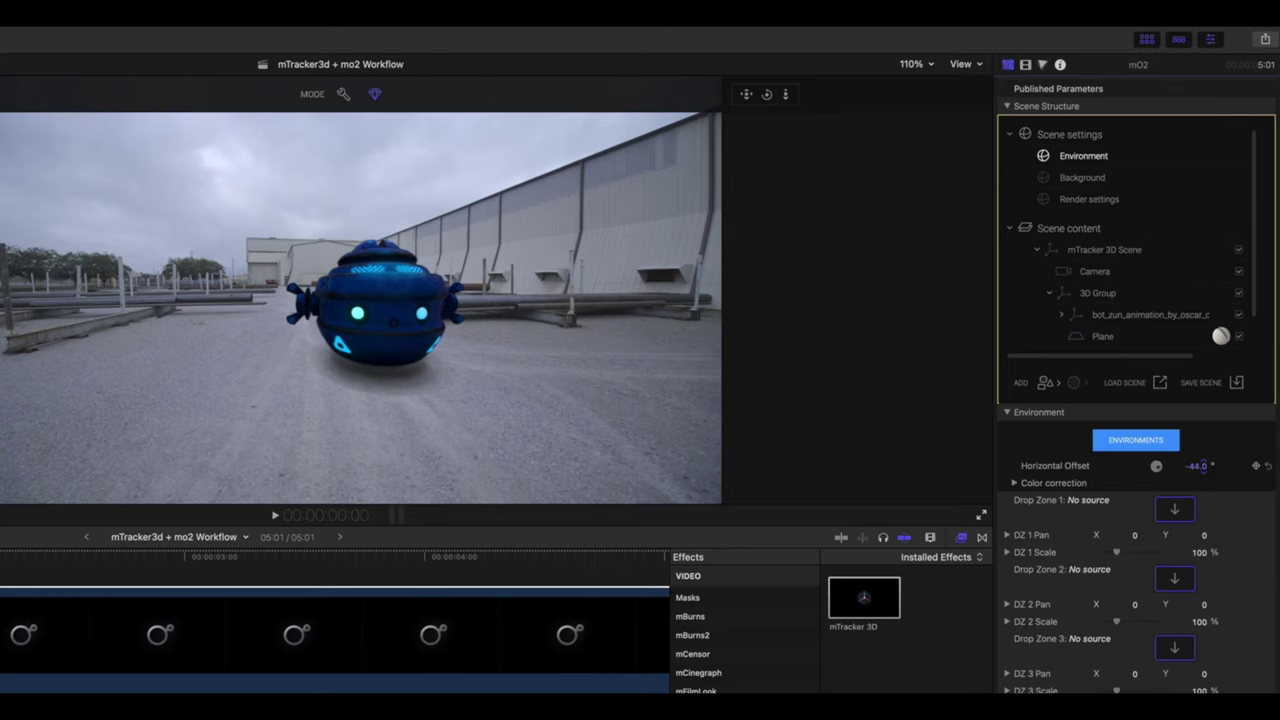
pyautogui.moveTo(1203, 466); pyautogui.dragTo(1204, 469)
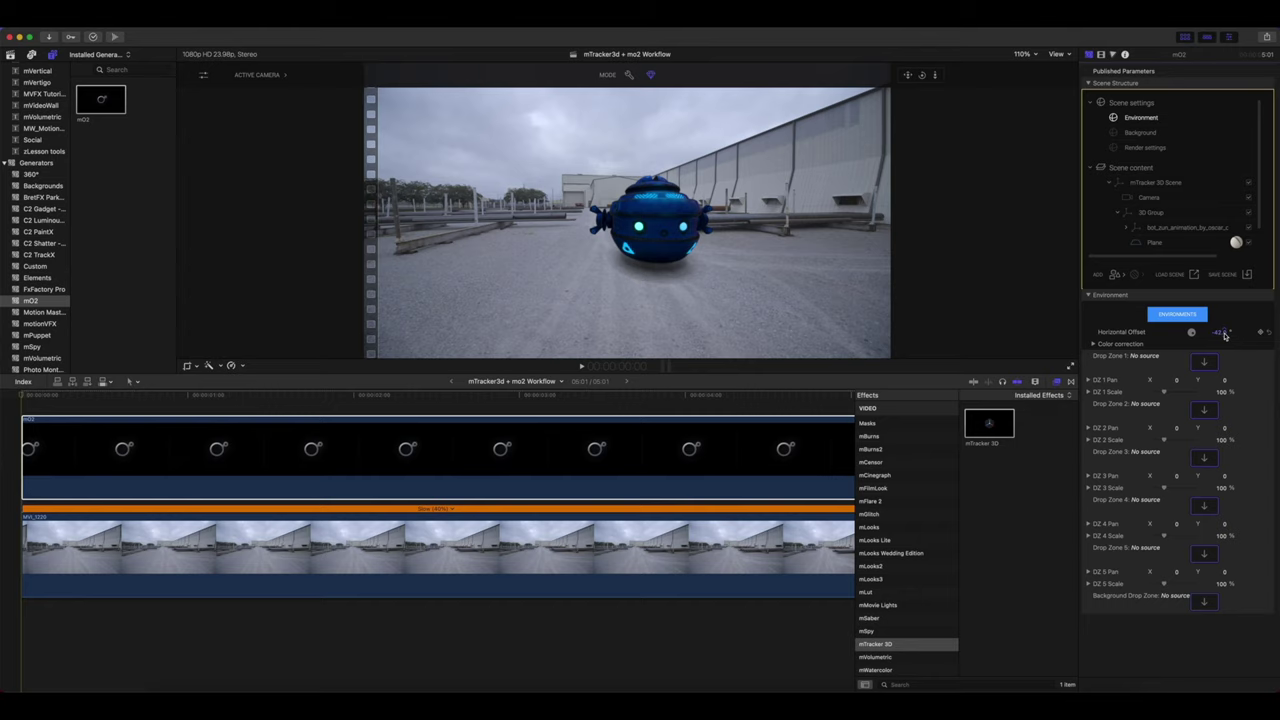
pyautogui.click(472, 444)
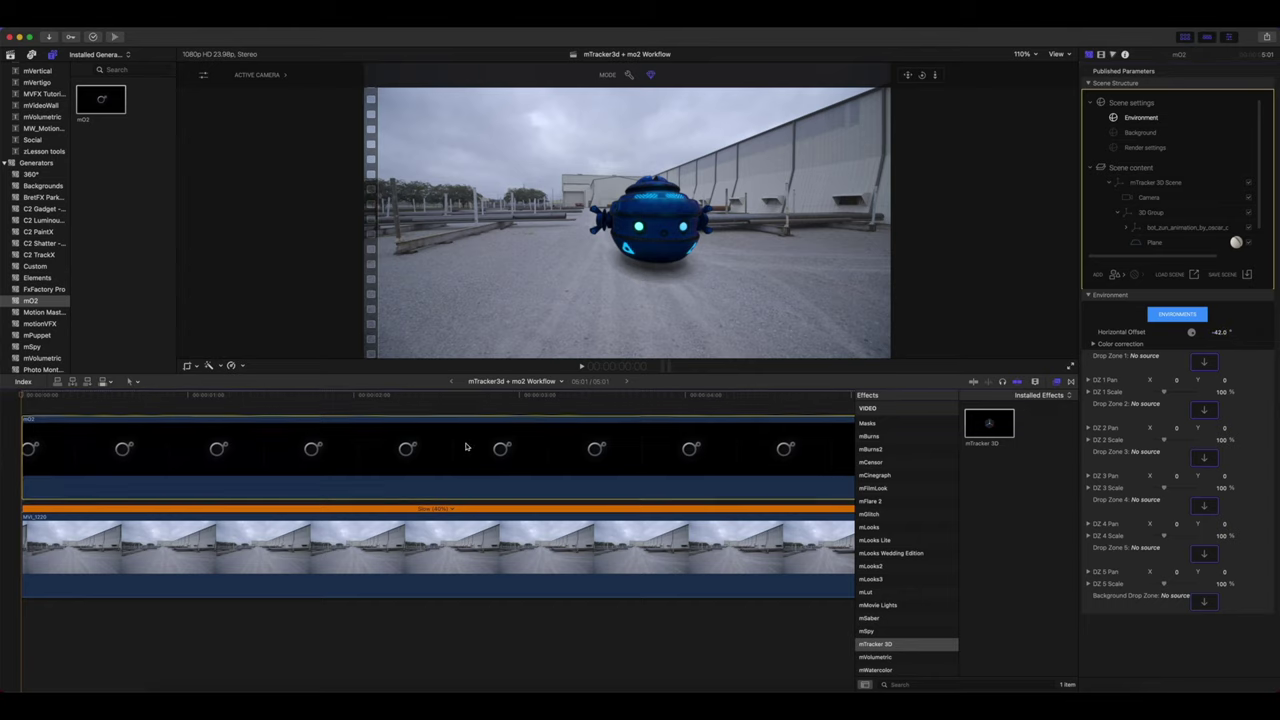
pyautogui.click(1113, 55)
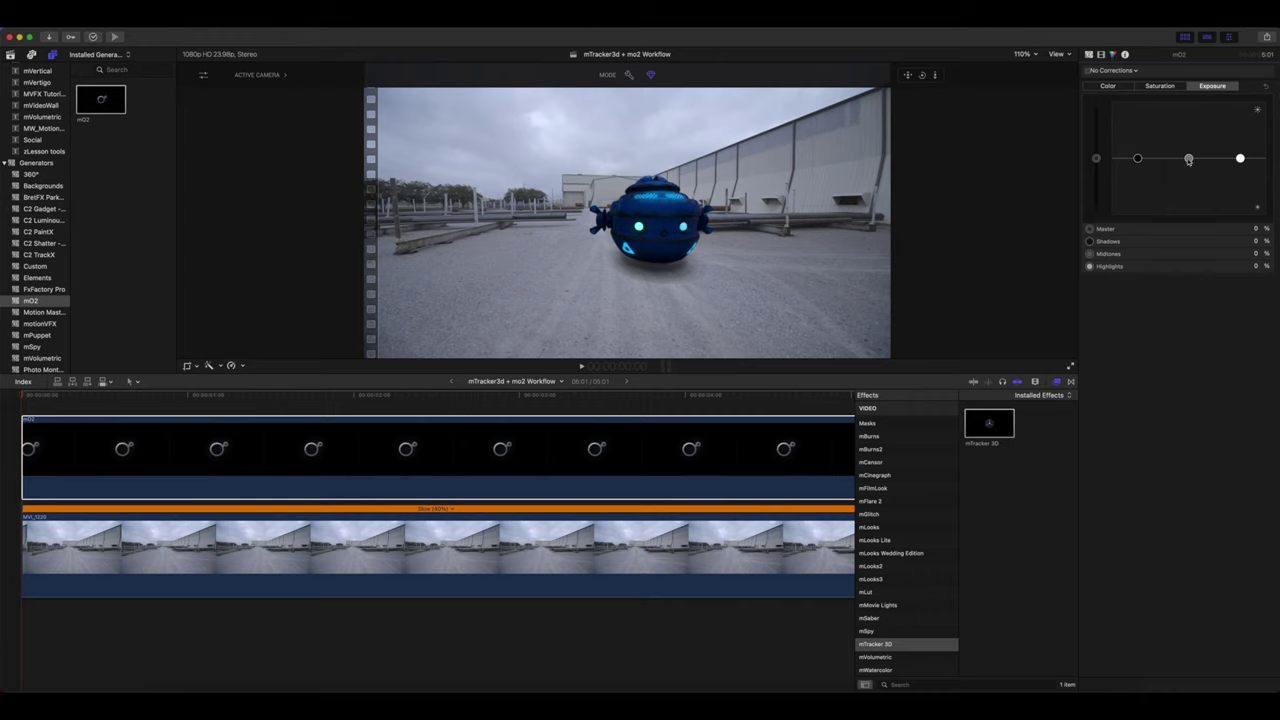
# In the Color Board, cut saturation to -66% and set exposure midtones 64%, highlights -32%, shadows 2%
pyautogui.moveTo(1188, 159); pyautogui.dragTo(1240, 175)
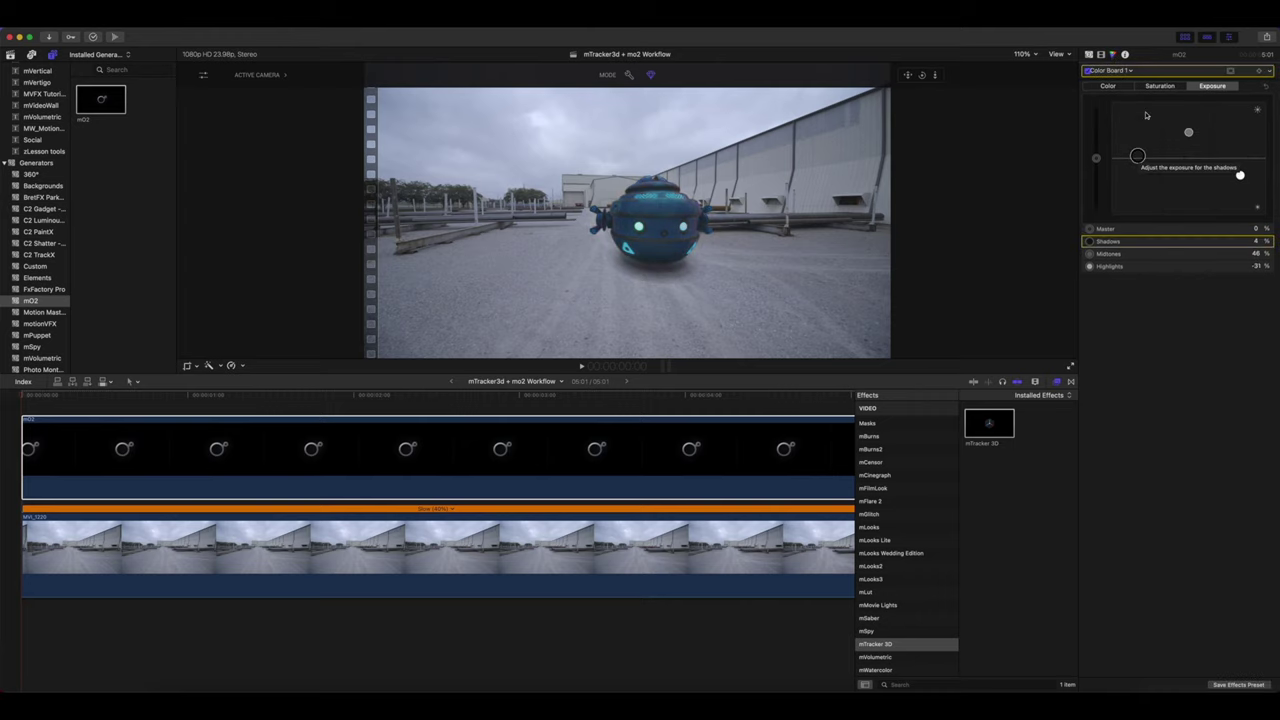
pyautogui.click(1160, 85)
pyautogui.hscroll(3, 660, 397)
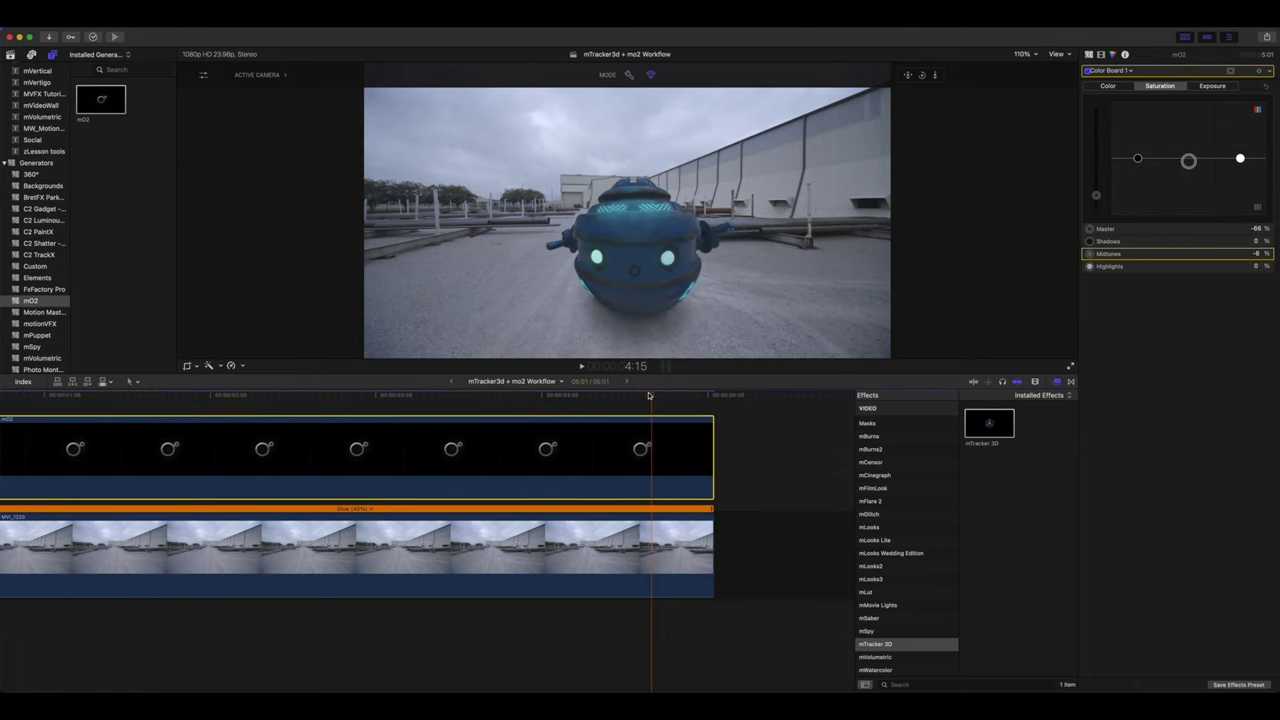
pyautogui.click(1212, 85)
pyautogui.moveTo(1188, 132); pyautogui.dragTo(1188, 121)
pyautogui.moveTo(1138, 154); pyautogui.dragTo(1138, 157)
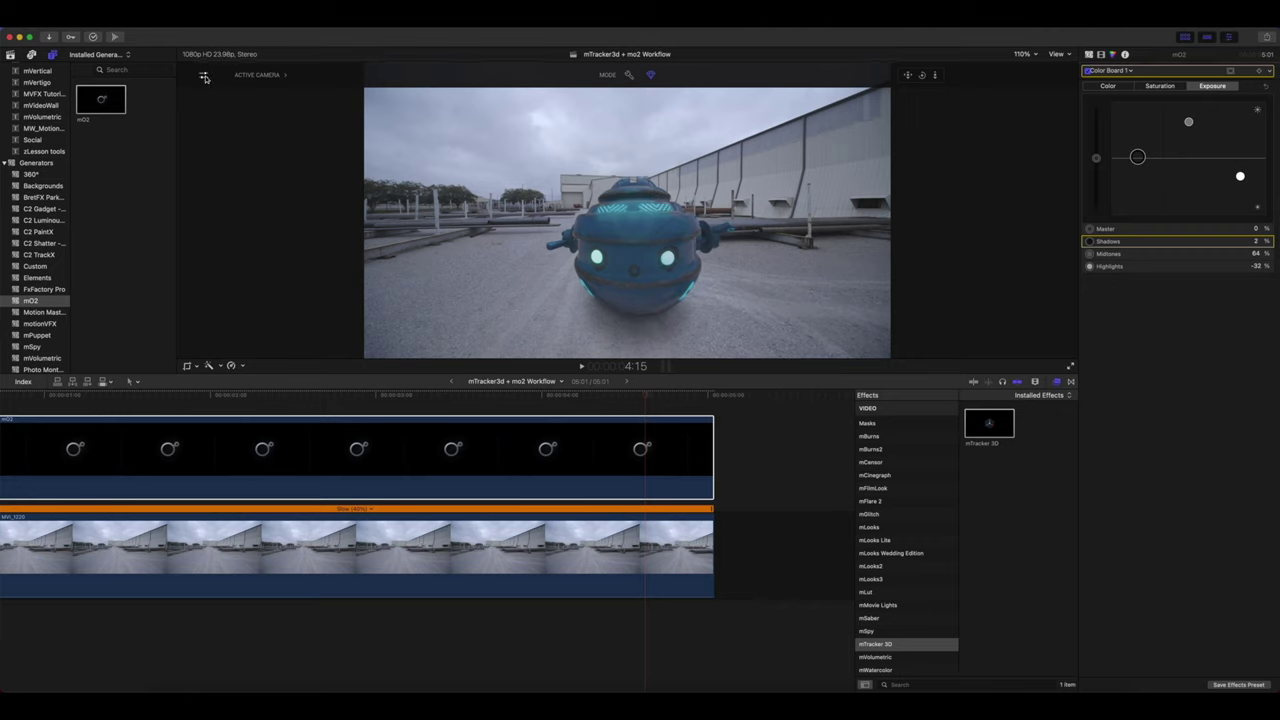
# Lower the scene camera's Focus Amount until the robot's sharpness matches the gravel road background
pyautogui.click(204, 78)
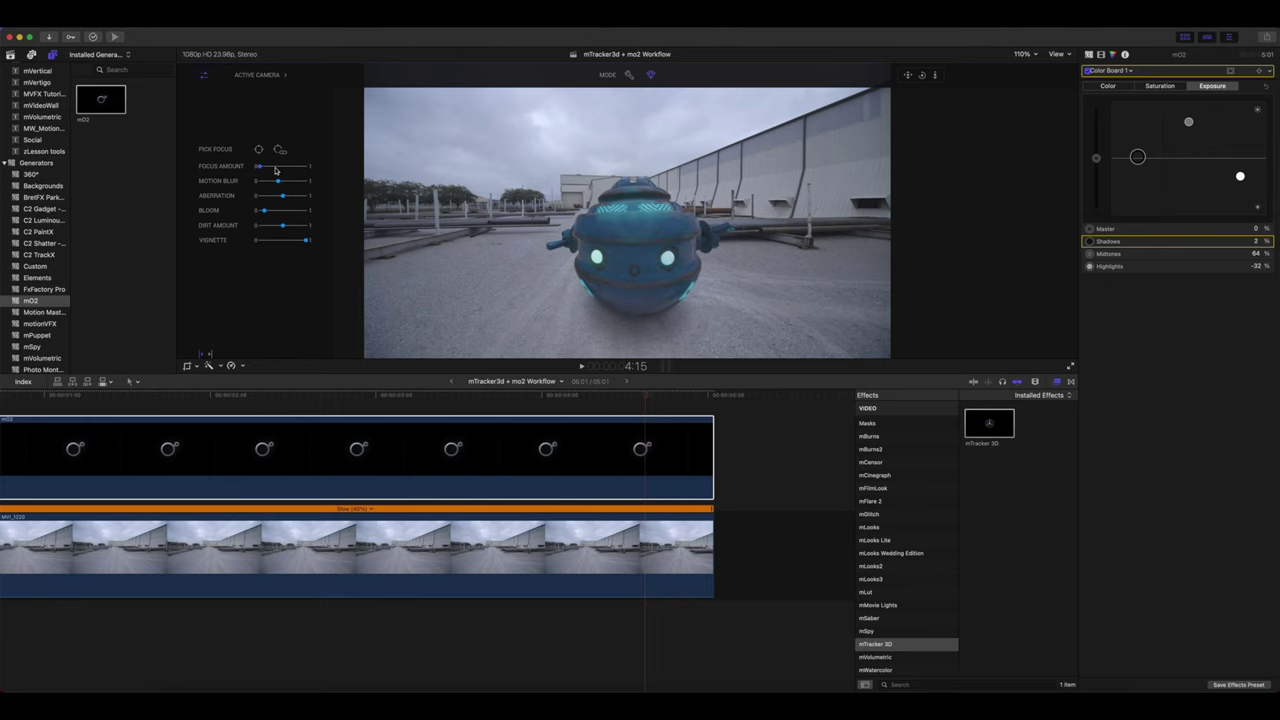
pyautogui.moveTo(260, 167); pyautogui.dragTo(309, 171)
pyautogui.moveTo(305, 170)
pyautogui.mouseDown()
pyautogui.moveTo(249, 171)
pyautogui.moveTo(303, 173)
pyautogui.mouseUp()
pyautogui.moveTo(301, 174); pyautogui.dragTo(295, 174)
pyautogui.click(202, 77)
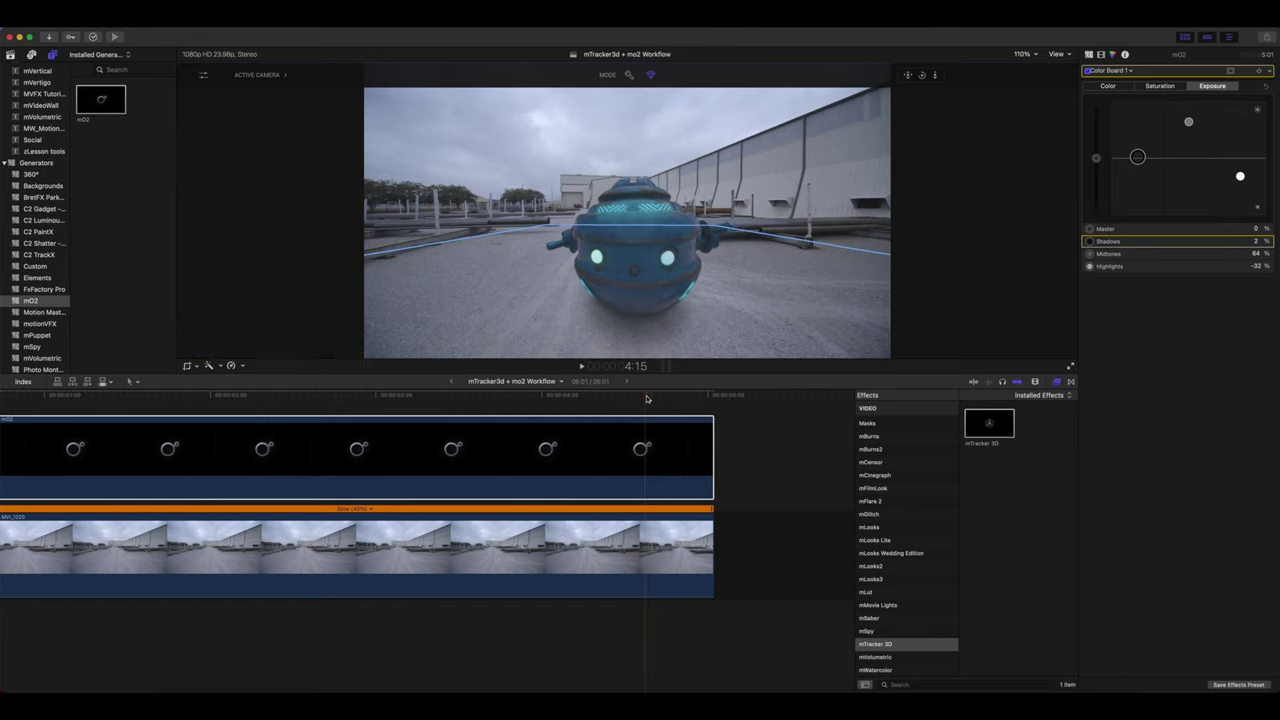
pyautogui.hotkey('shift', 'z')
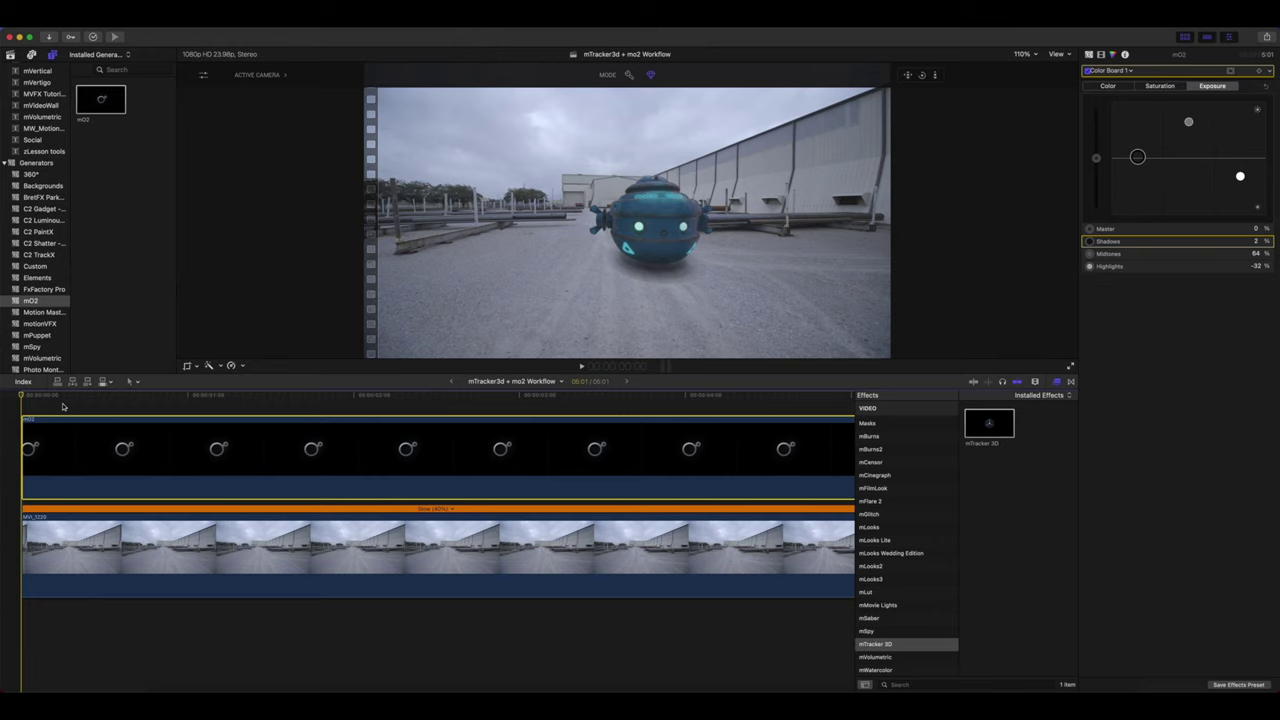
# Combine the robot and background clips into a single compound clip
pyautogui.click(70, 404)
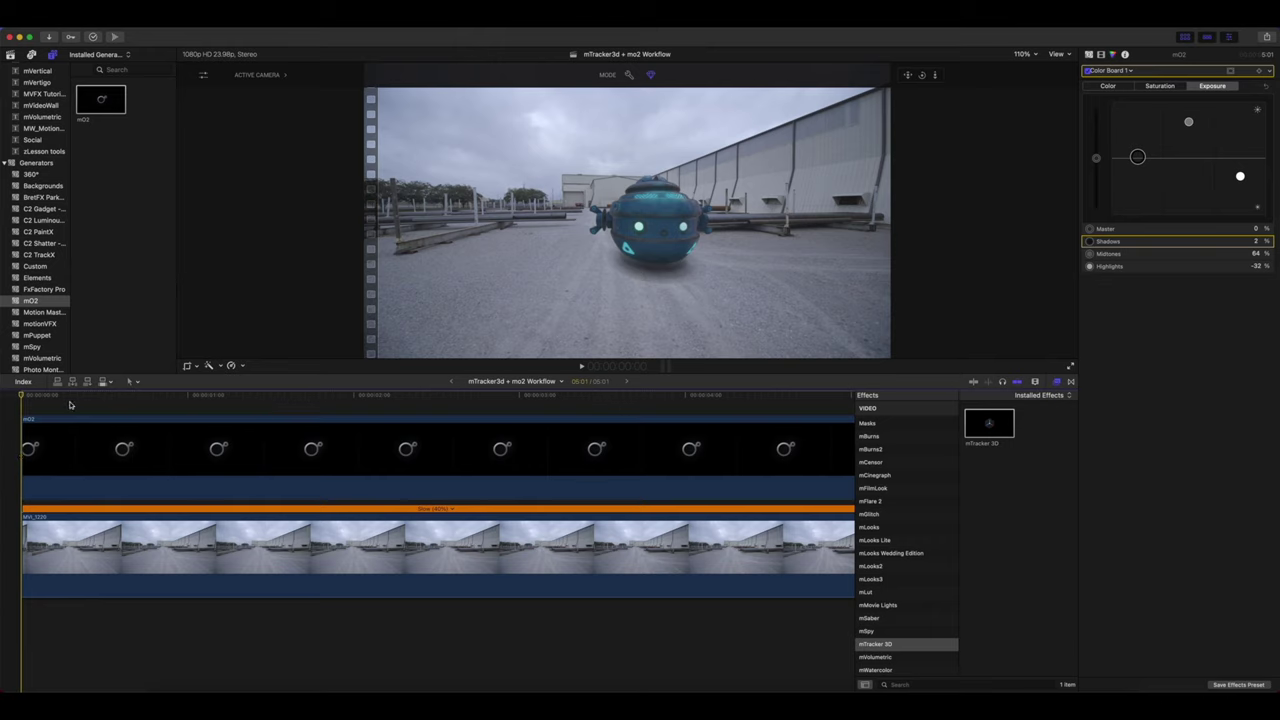
pyautogui.moveTo(70, 402); pyautogui.dragTo(145, 583)
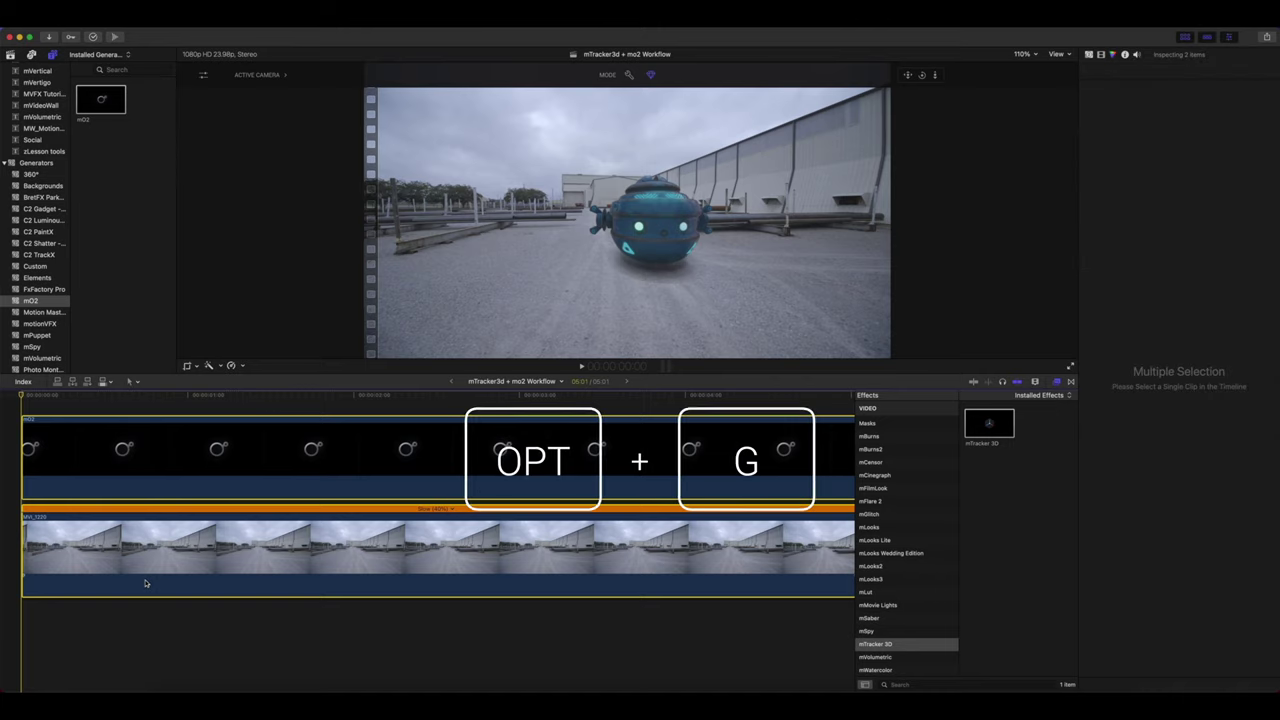
pyautogui.hotkey('alt', 'g')
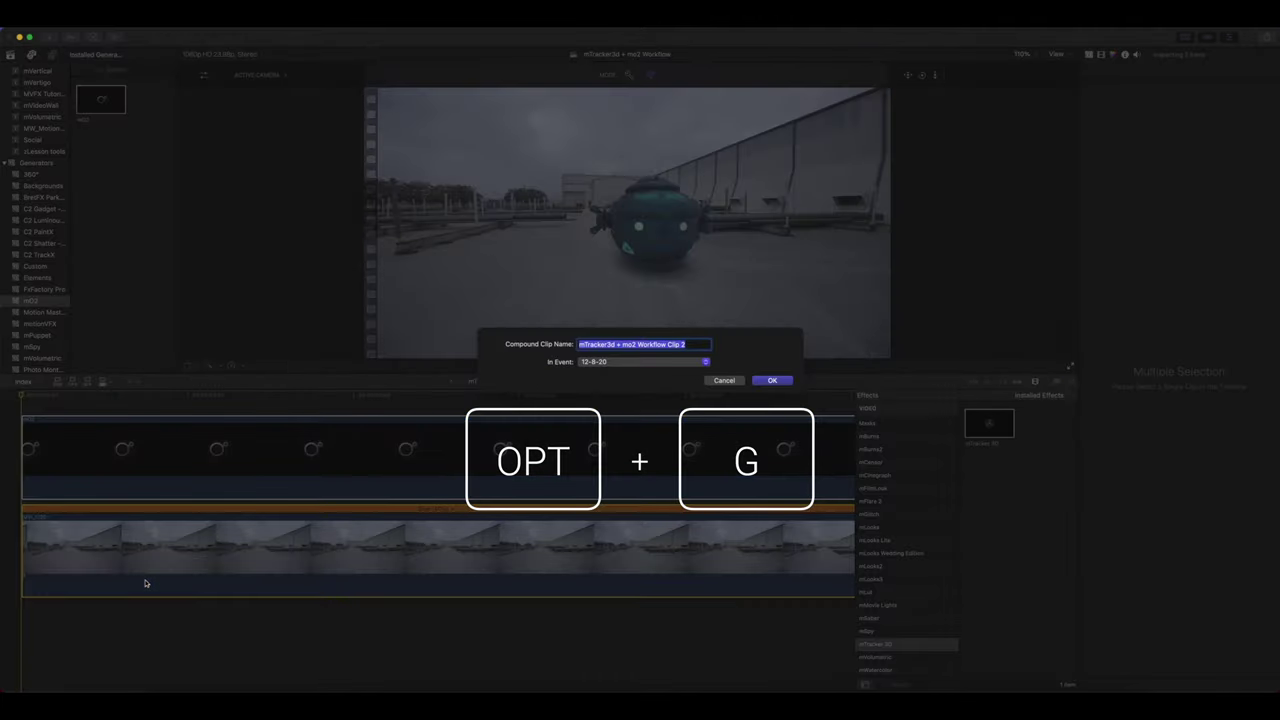
pyautogui.press('Return')
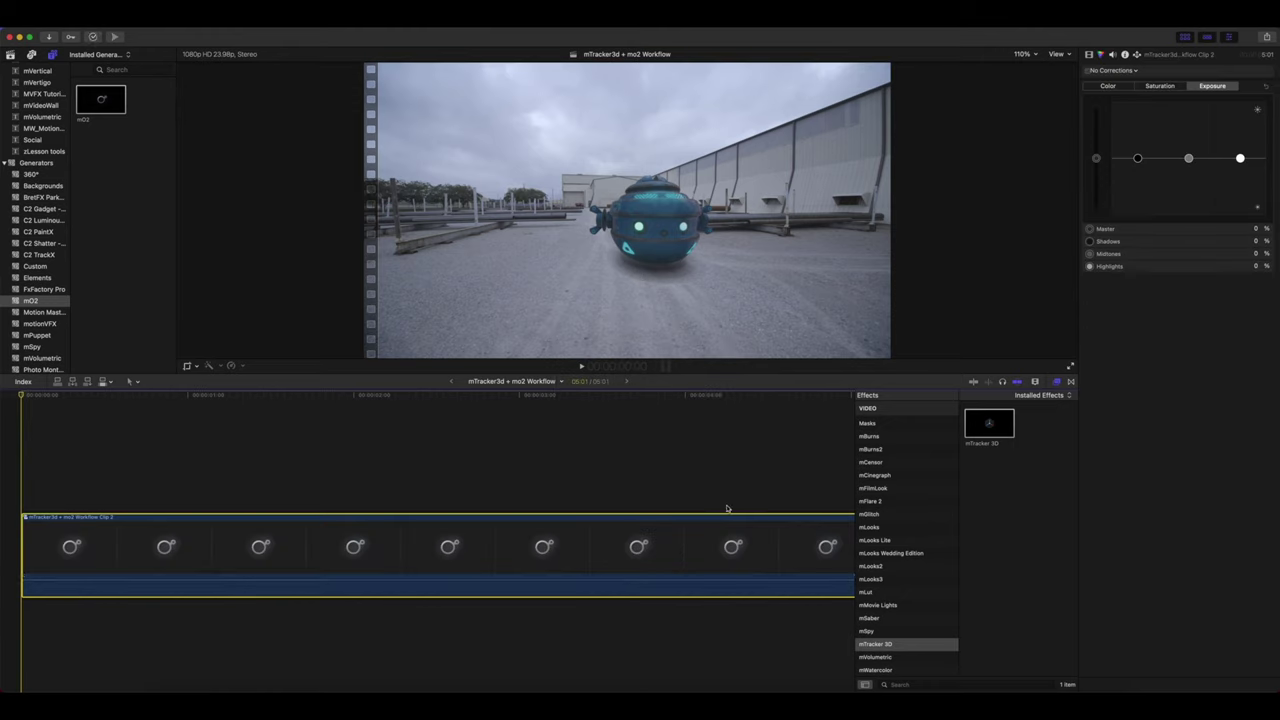
# Apply the mFilmLook Caribbean preset to the compound clip and tweak its Basic Adjustments
pyautogui.click(883, 490)
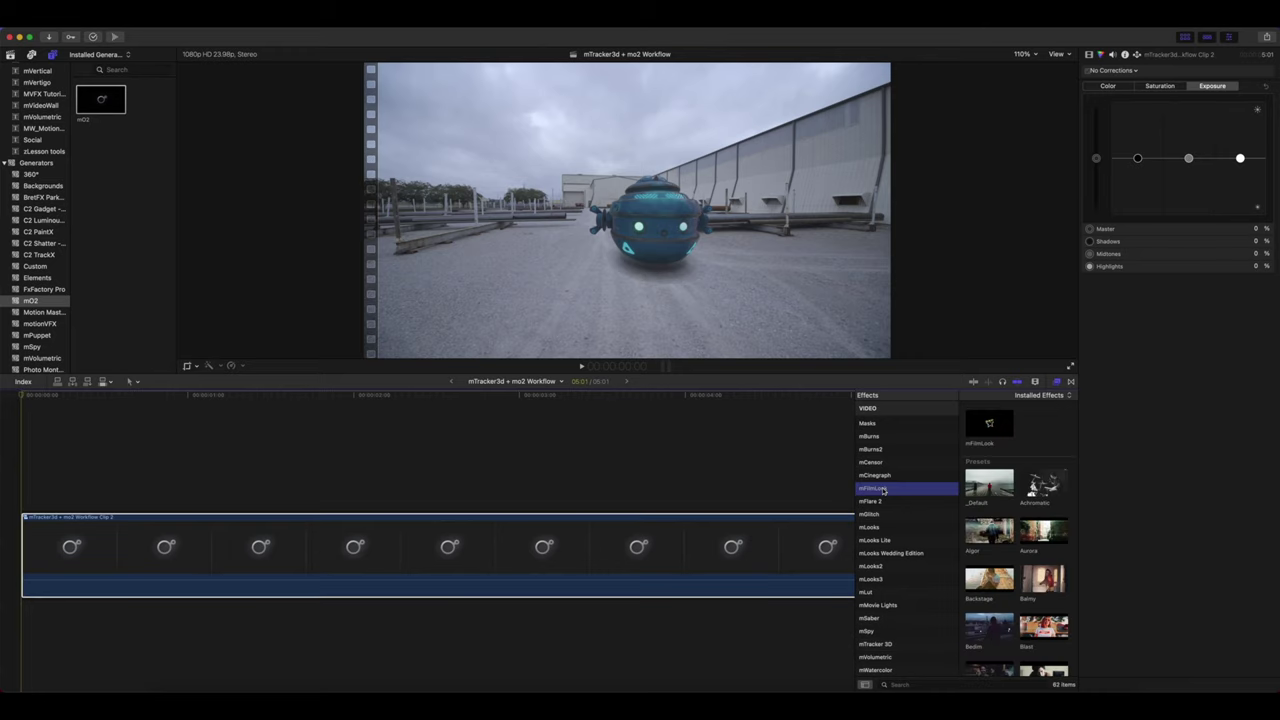
pyautogui.scroll(-2, 1045, 630)
pyautogui.moveTo(989, 600); pyautogui.dragTo(571, 550)
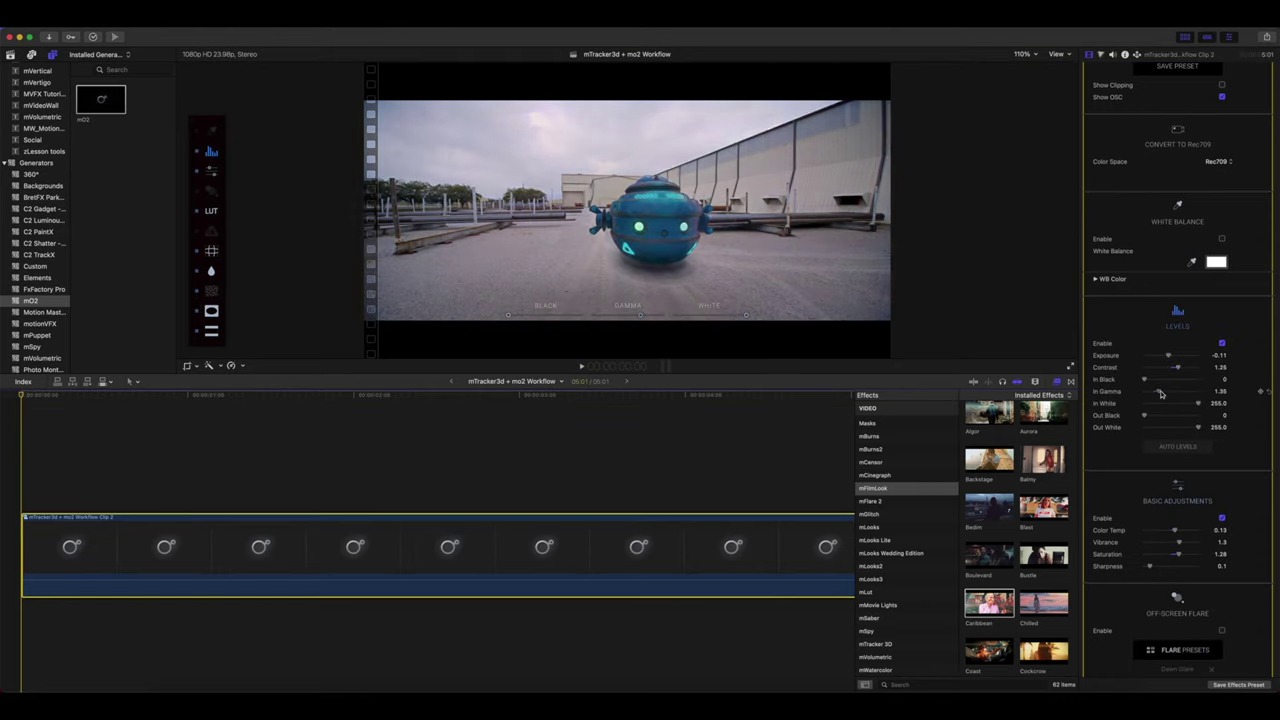
pyautogui.click(1173, 531)
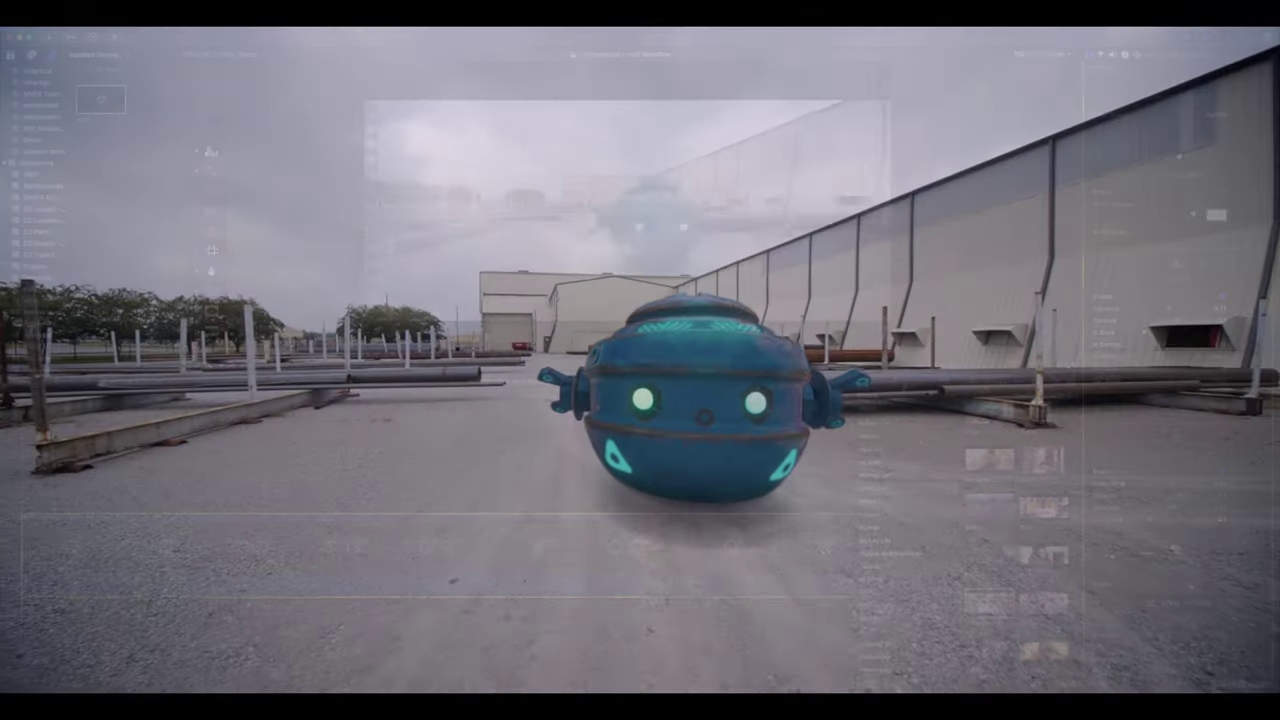